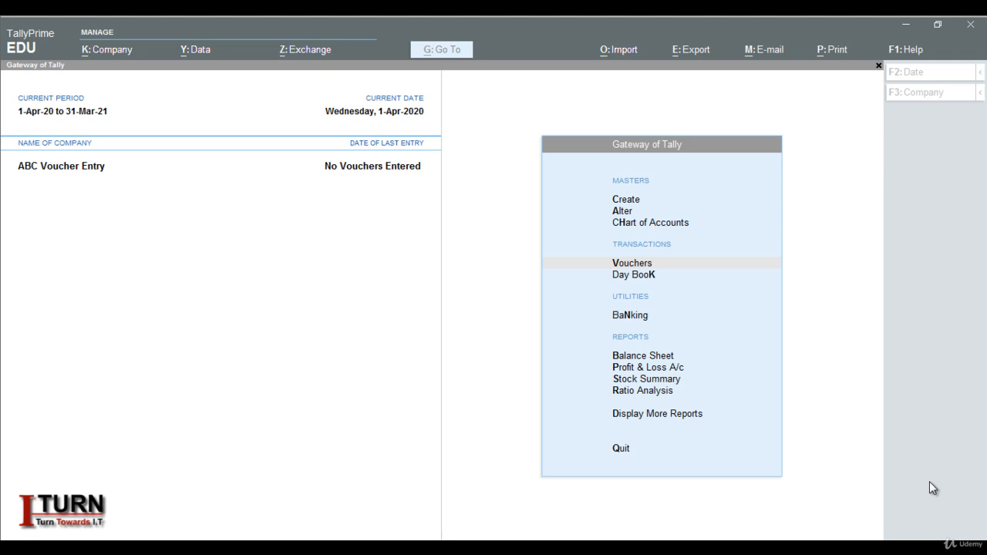
- Switch to the PowerPoint slide show to review the rent payment's journal entry and voucher type, and return to TallyPrime
{"action": "left_click", "coordinate": [930, 483]}
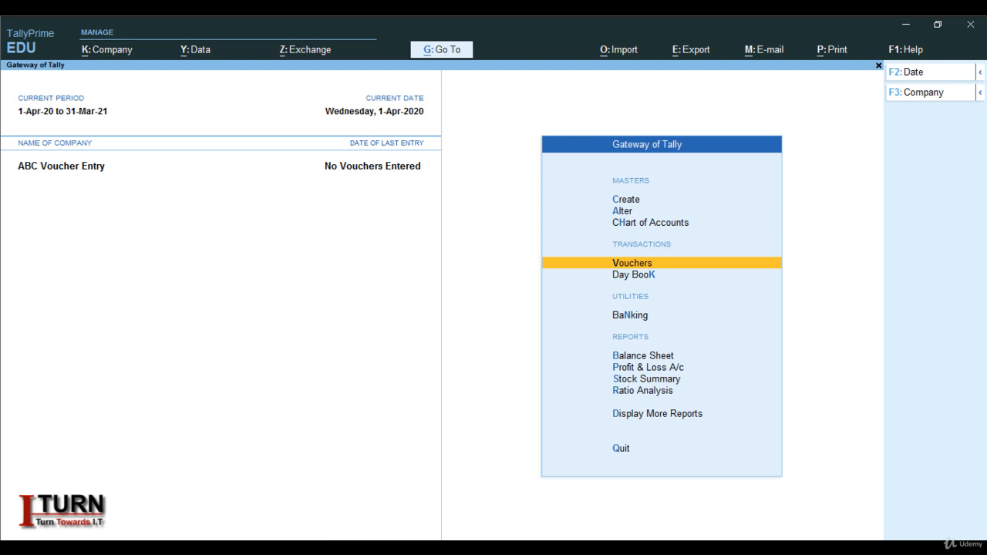
{"action": "left_click", "coordinate": [322, 548]}
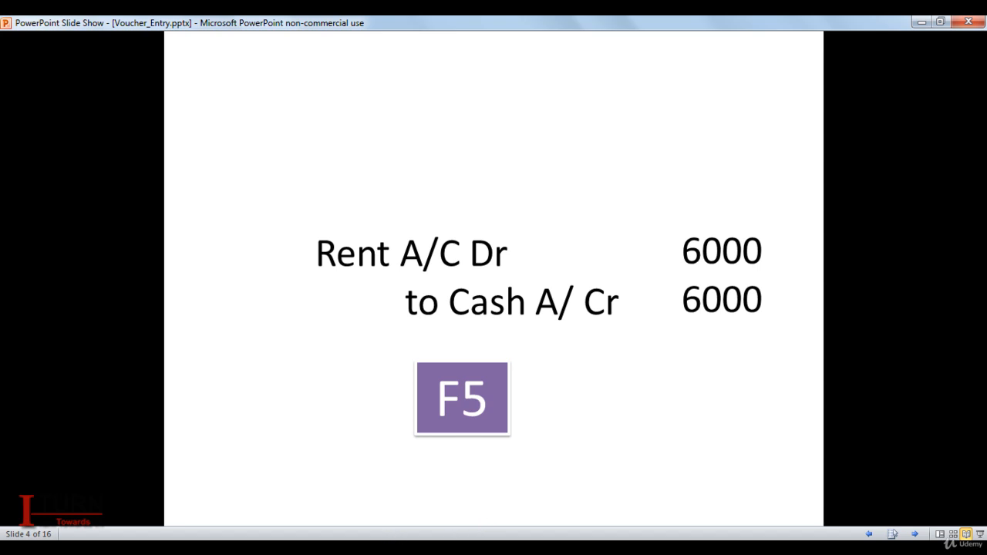
{"action": "key", "text": "alt+Tab"}
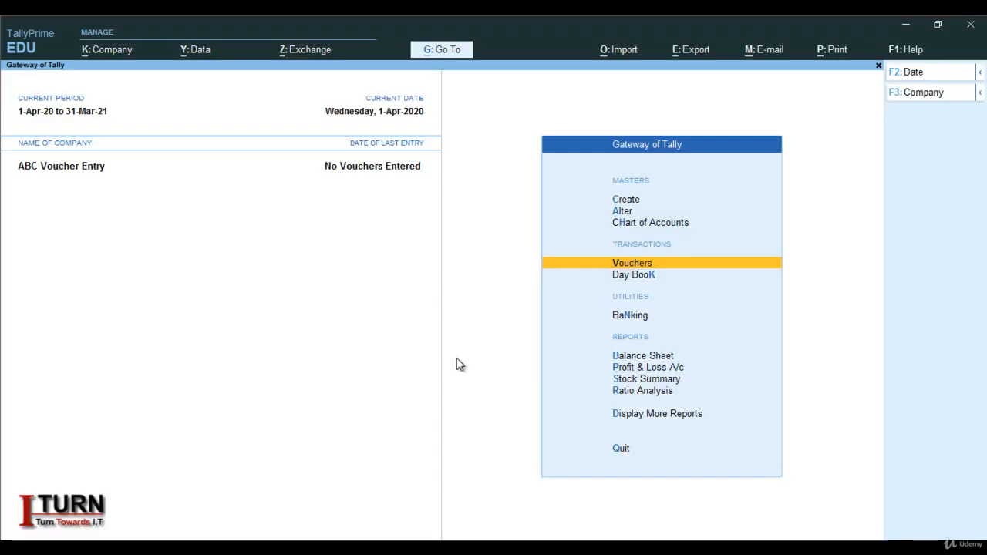
- Start creating a new accounting ledger master named Rent
{"action": "key", "text": "Up"}
{"action": "key", "text": "Up"}
{"action": "key", "text": "Up"}
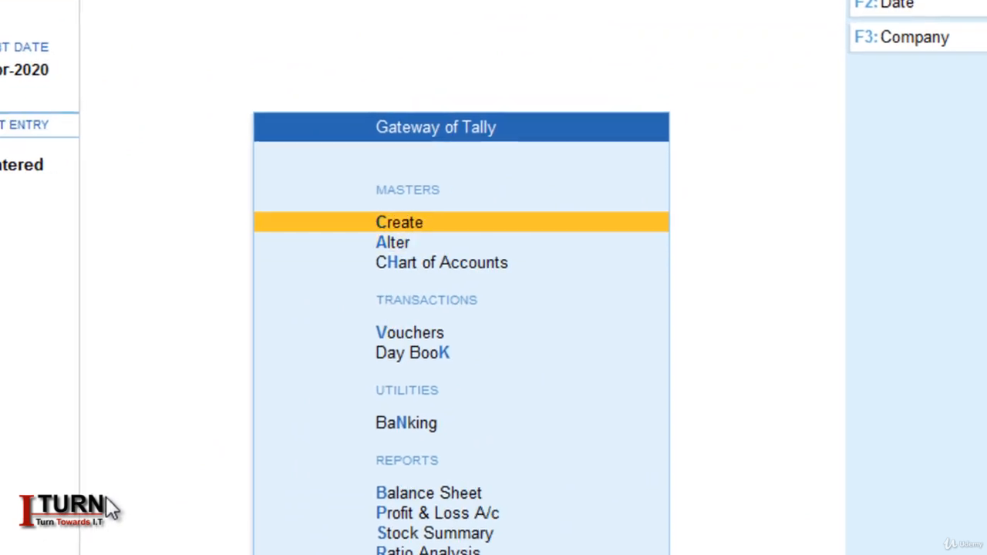
{"action": "key", "text": "Return"}
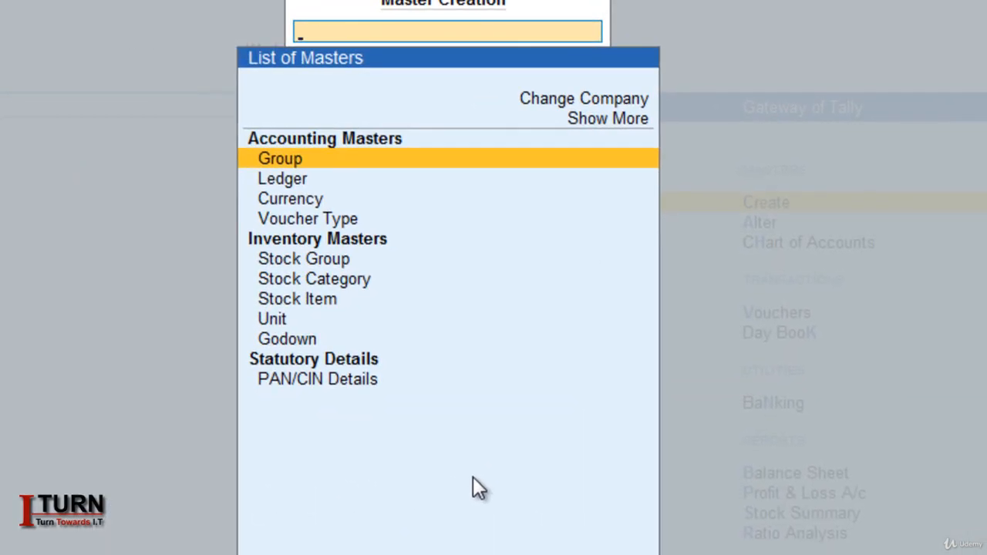
{"action": "key", "text": "Down"}
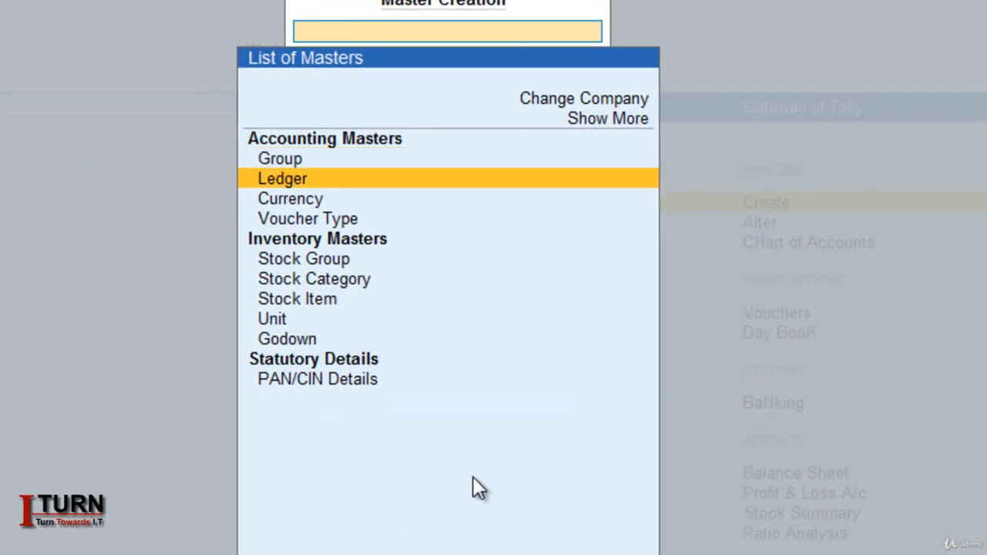
{"action": "key", "text": "Return"}
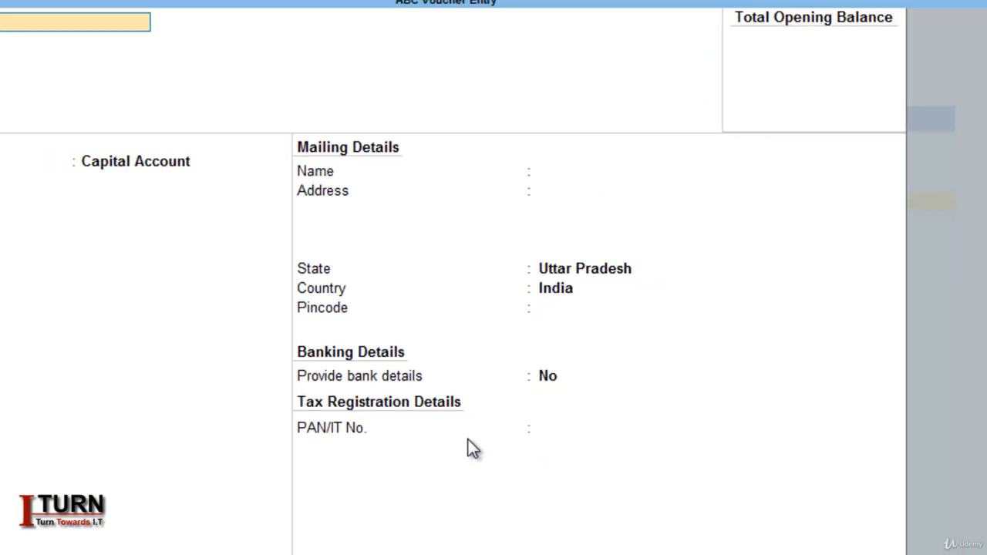
{"action": "type", "text": "Rent"}
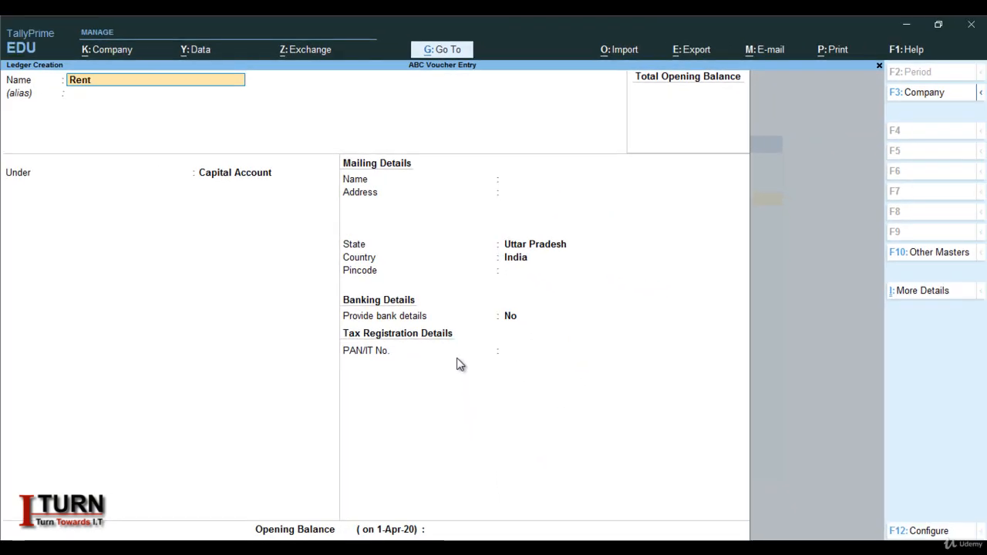
{"action": "key", "text": "Return"}
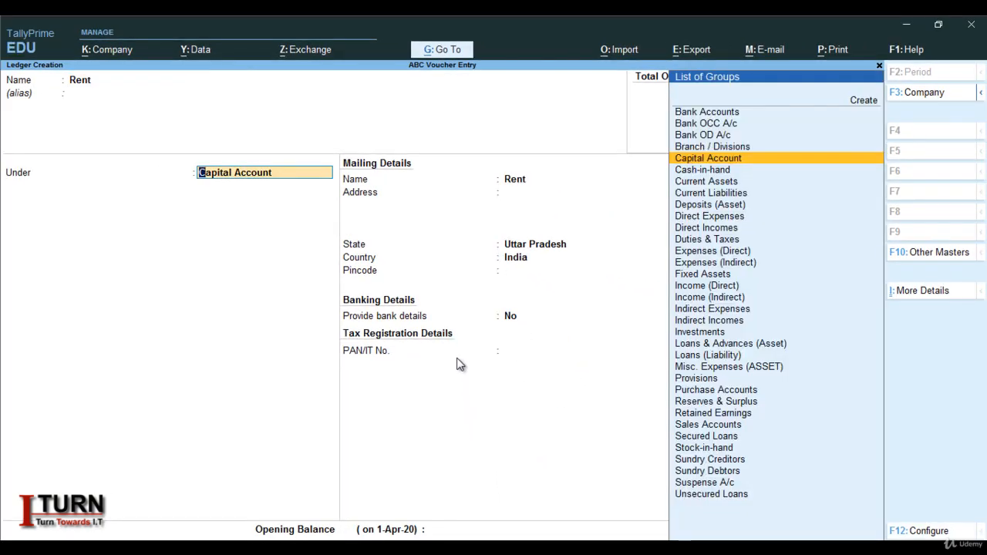
- Put the Rent ledger under Indirect Expenses with ledger type Not Applicable and no bank details, save it, and return to the Gateway of Tally
{"action": "type", "text": "in"}
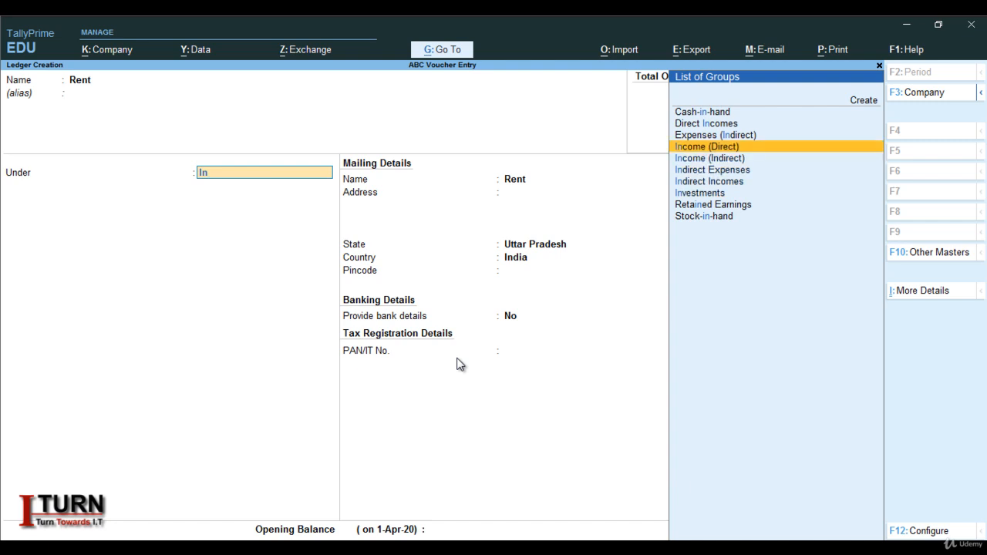
{"action": "key", "text": "Down"}
{"action": "key", "text": "Down"}
{"action": "key", "text": "Return"}
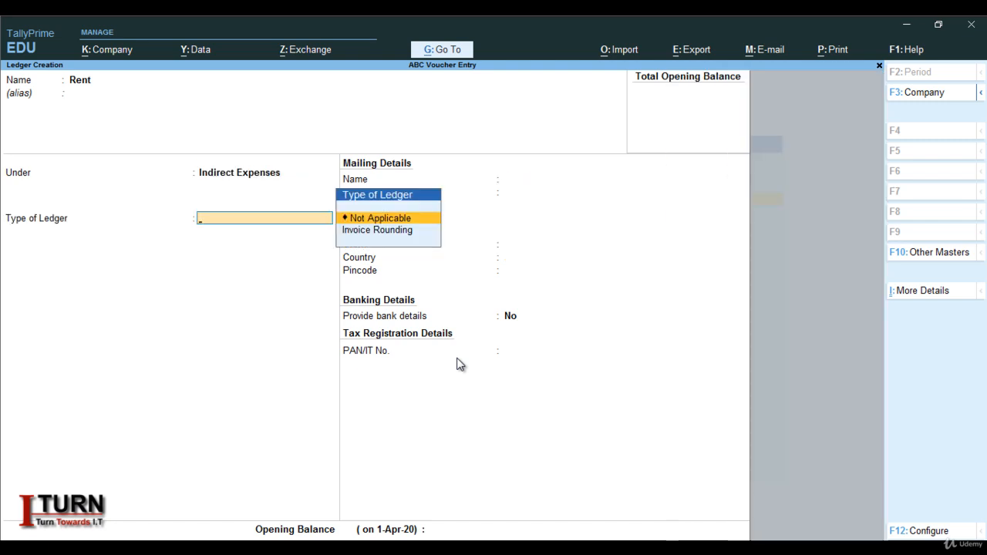
{"action": "key", "text": "Return"}
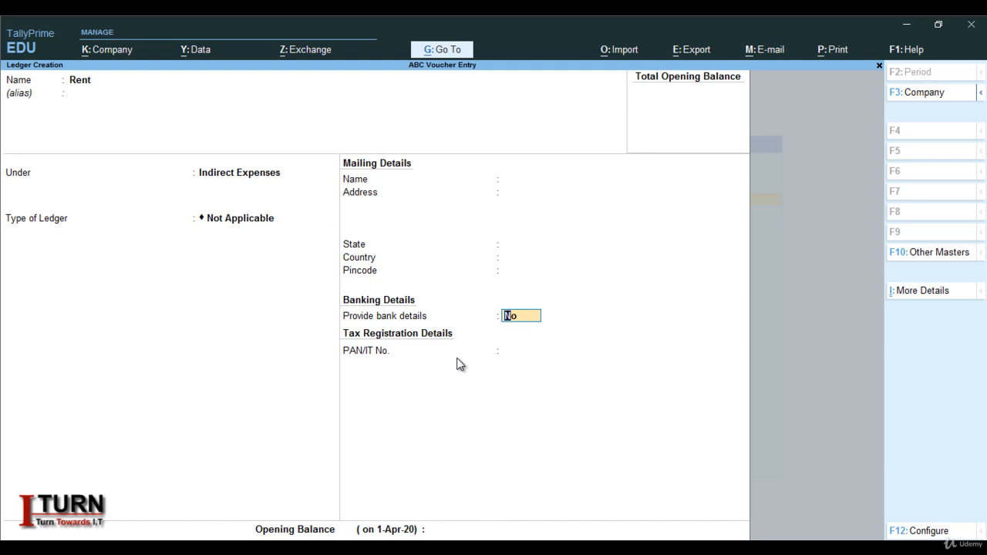
{"action": "key", "text": "Return"}
{"action": "key", "text": "Return"}
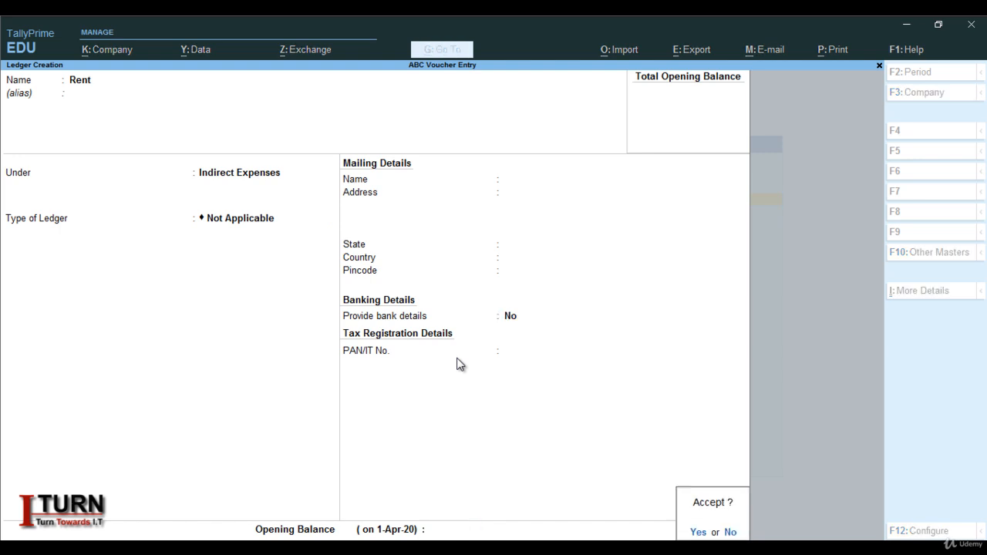
{"action": "key", "text": "Return"}
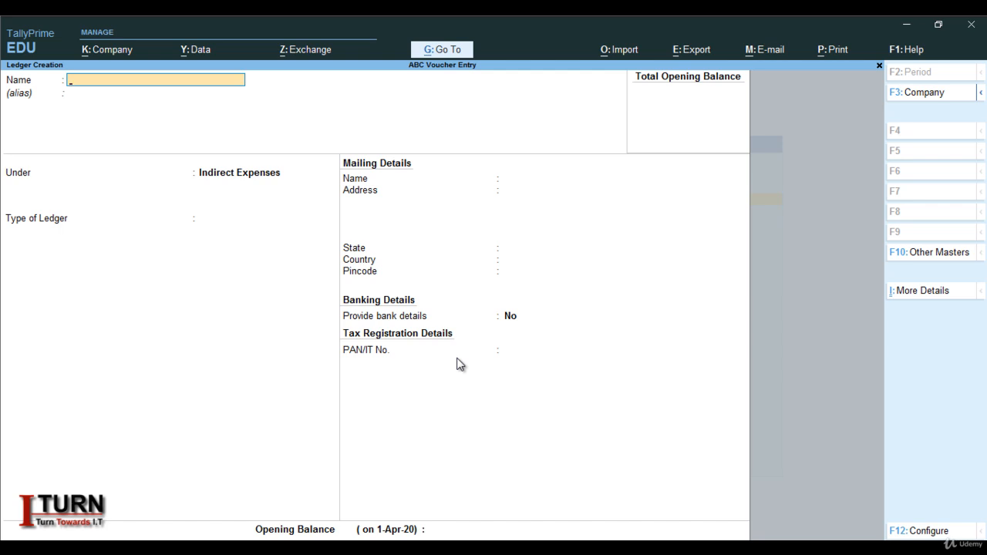
{"action": "key", "text": "Escape"}
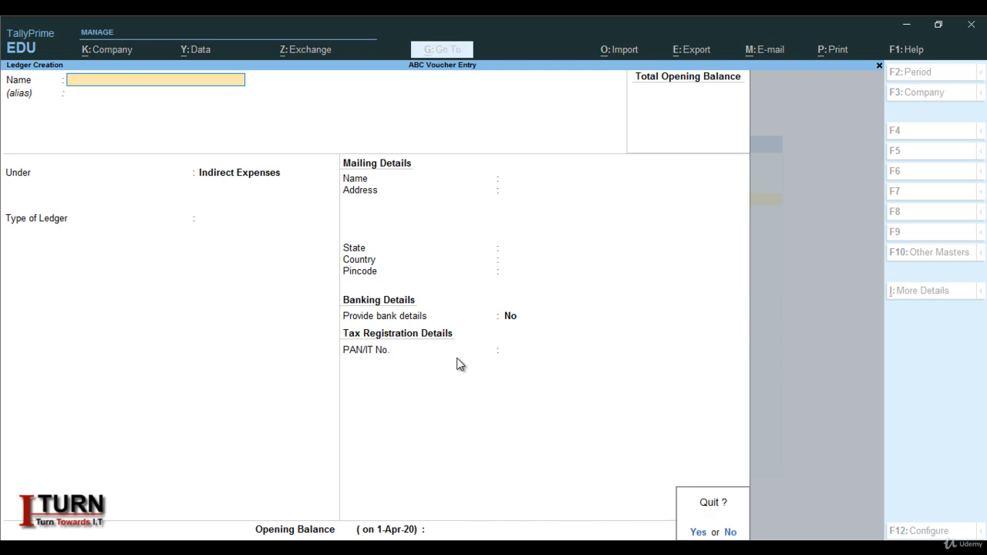
{"action": "key", "text": "y"}
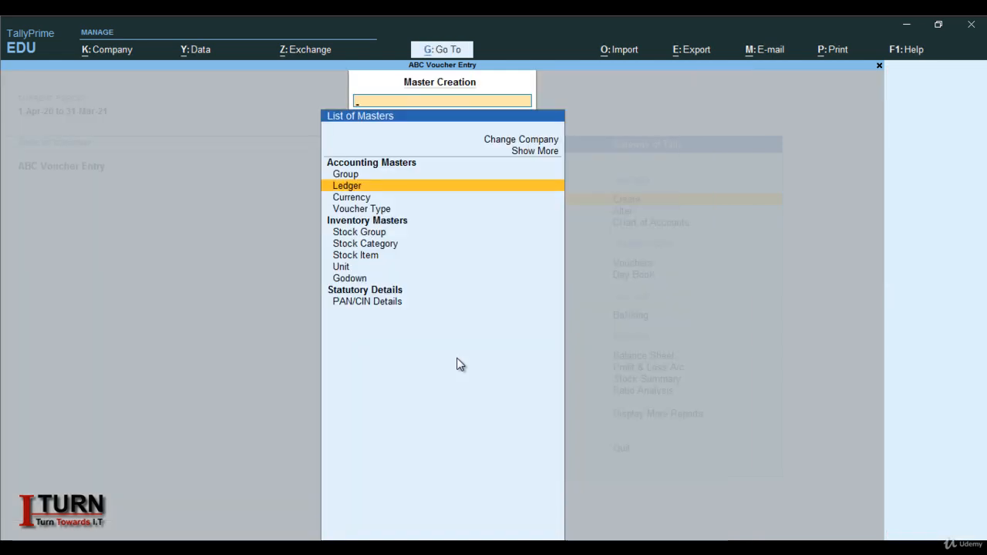
{"action": "key", "text": "Escape"}
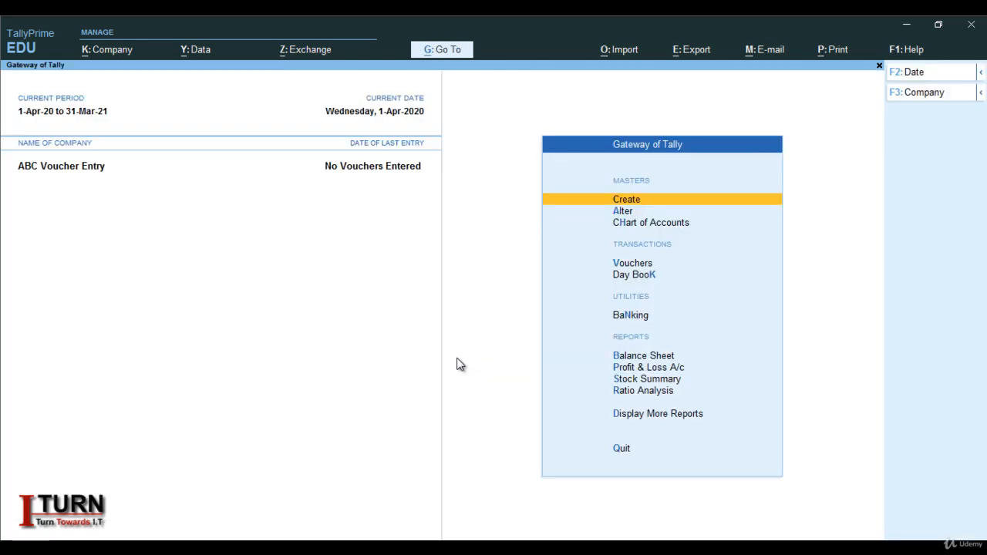
- Open voucher entry and change the voucher type to Payment
{"action": "key", "text": "Down"}
{"action": "key", "text": "Down"}
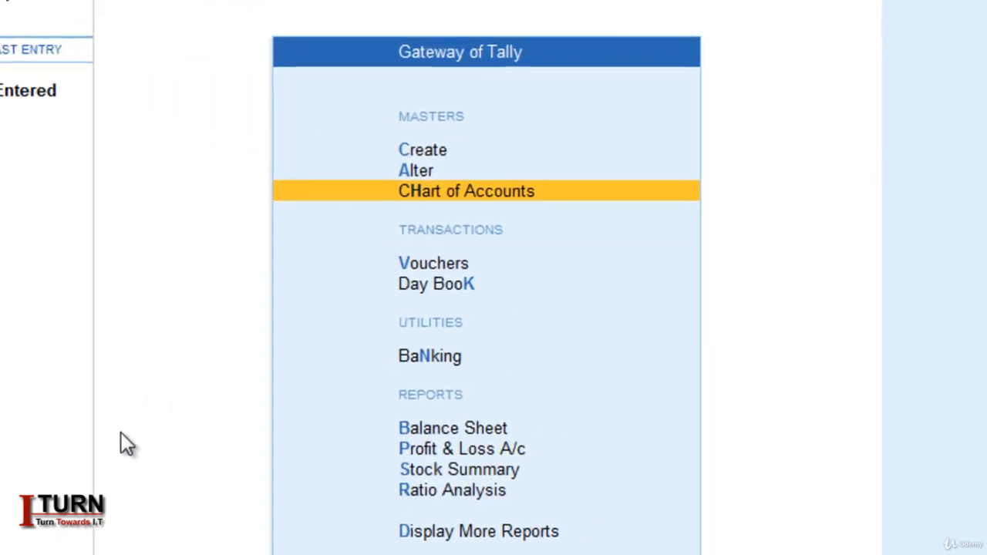
{"action": "key", "text": "Down"}
{"action": "key", "text": "Down"}
{"action": "key", "text": "Up"}
{"action": "key", "text": "Return"}
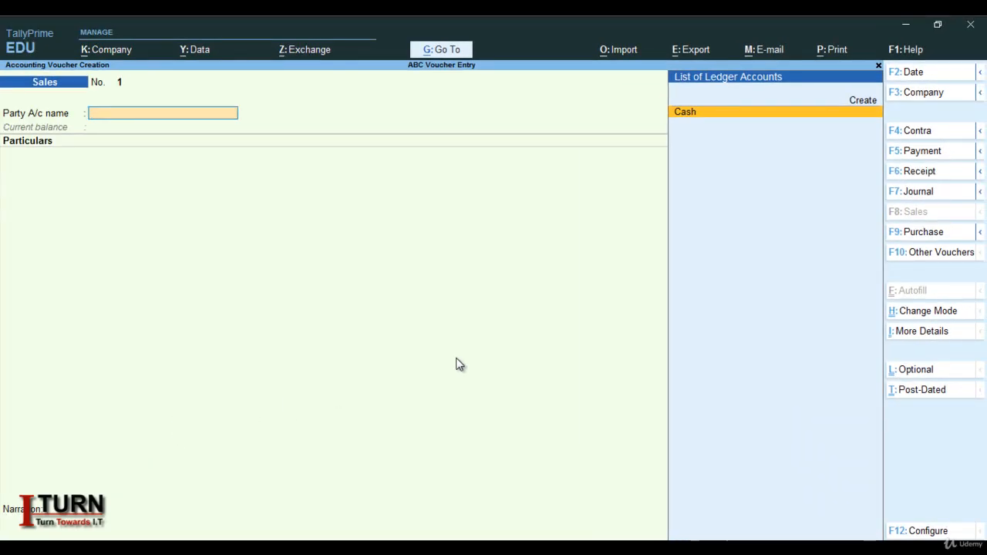
{"action": "key", "text": "F5"}
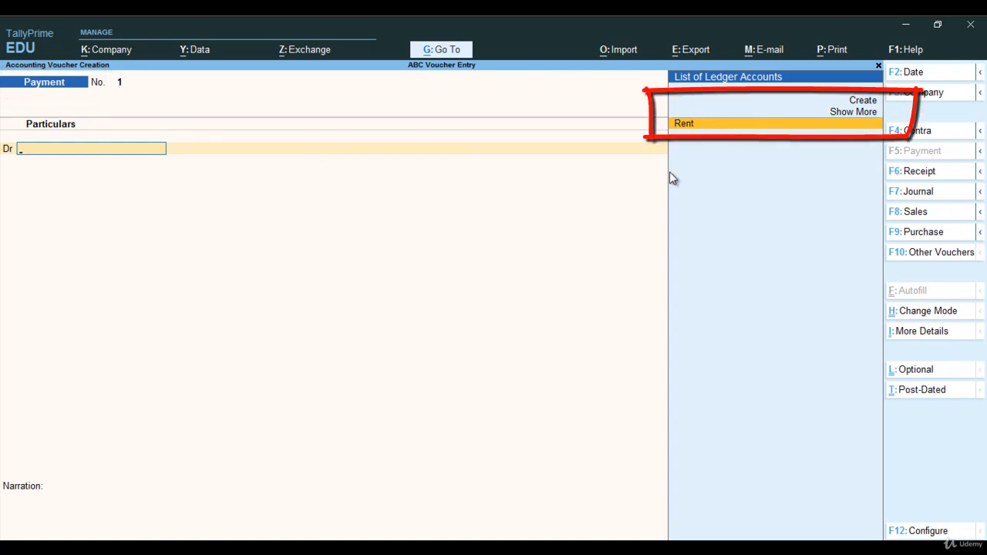
- Debit the Rent ledger with 6000 in the payment voucher
{"action": "key", "text": "Return"}
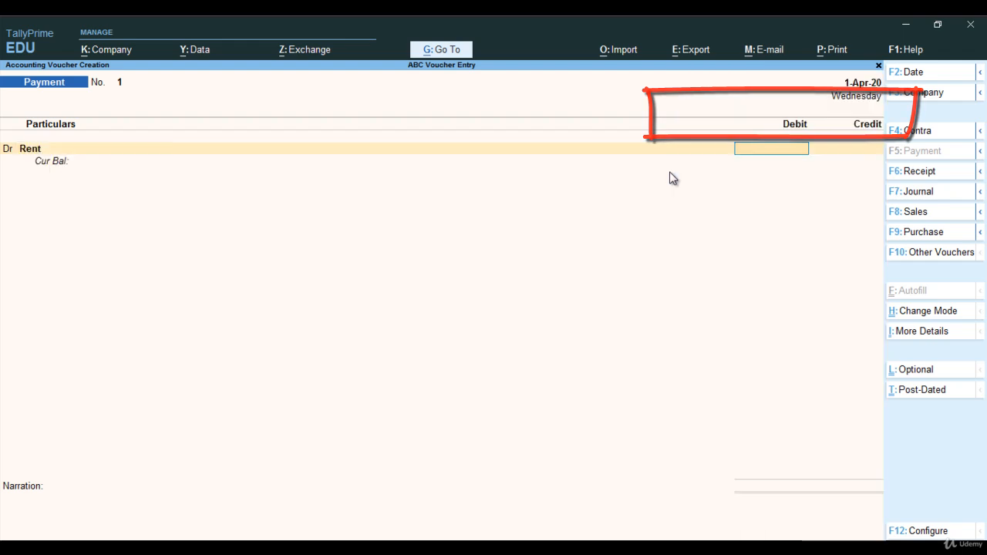
{"action": "type", "text": "6000"}
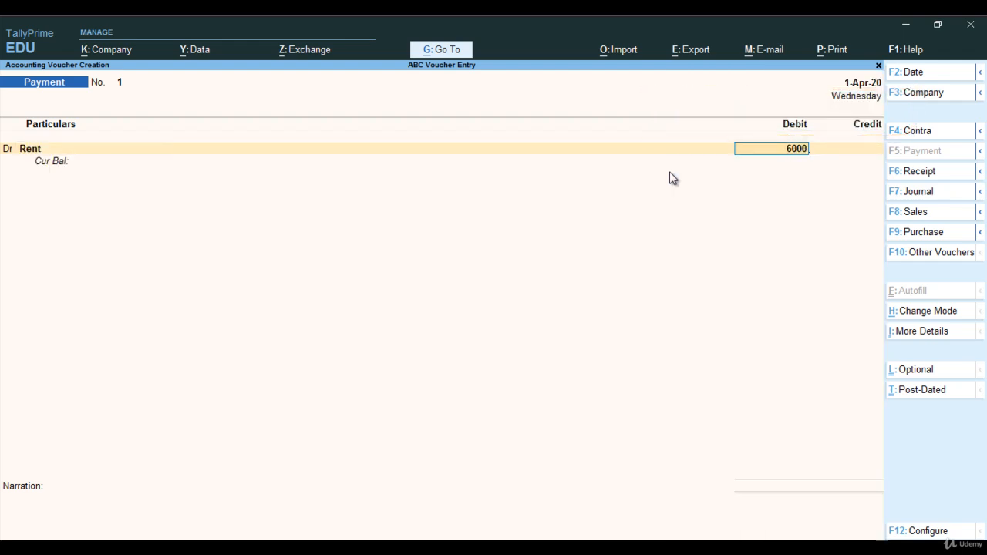
{"action": "key", "text": "Return"}
{"action": "key", "text": "Return"}
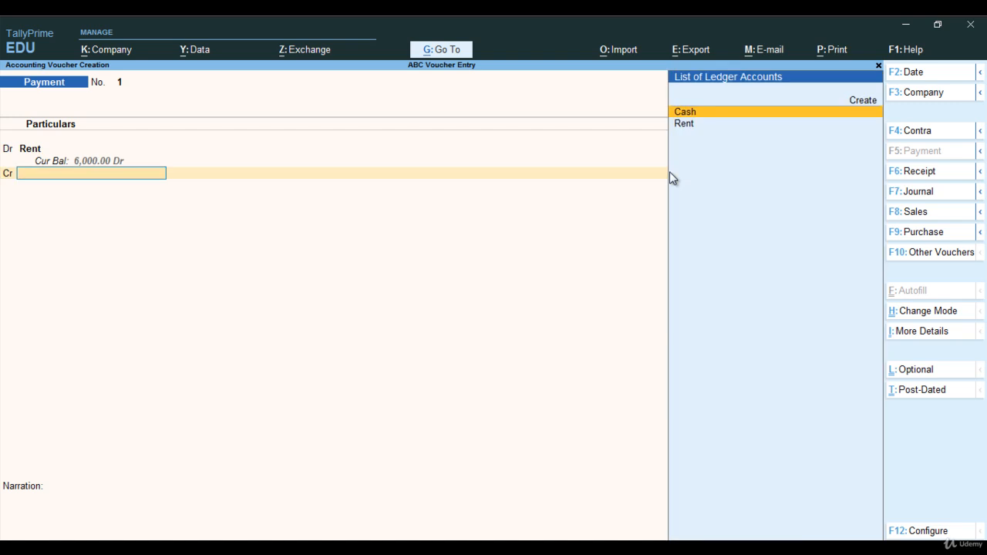
- Credit the Cash ledger with 6,000.00, leave the narration empty, and save the payment voucher
{"action": "key", "text": "Return"}
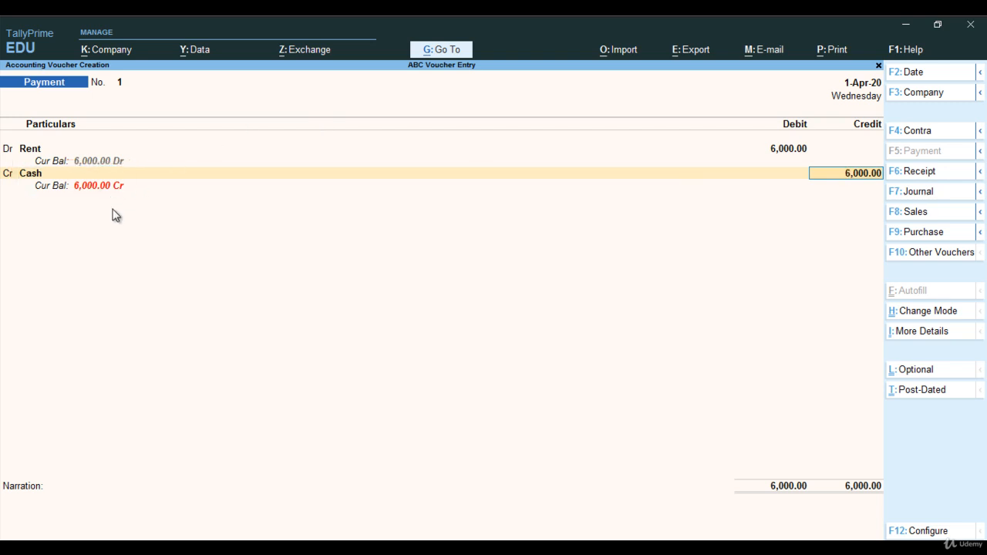
{"action": "key", "text": "Return"}
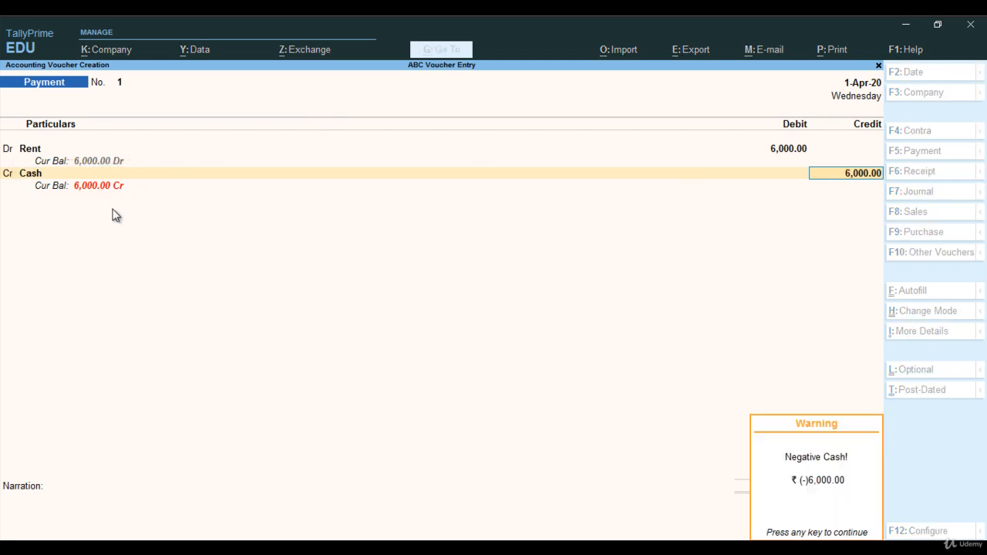
{"action": "key", "text": "Return"}
{"action": "key", "text": "Return"}
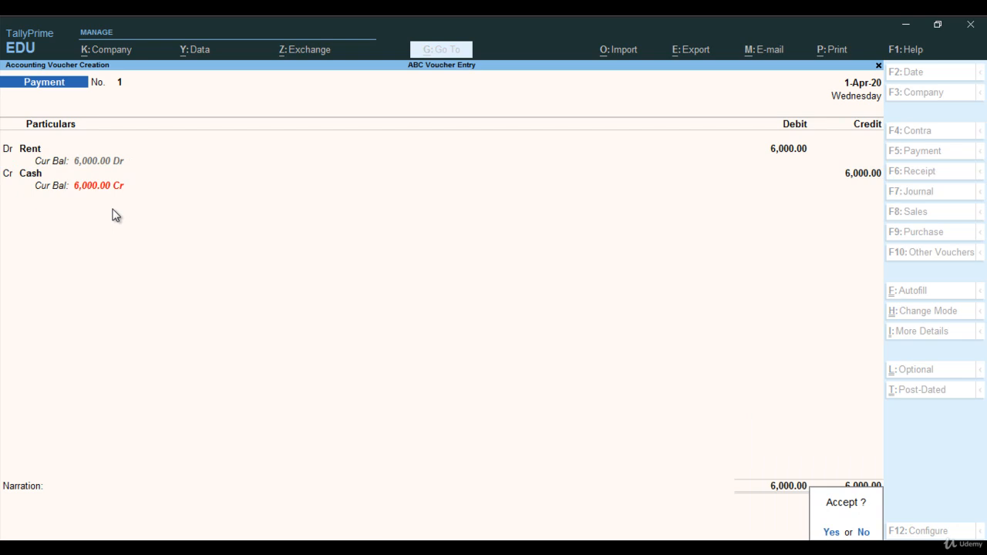
{"action": "key", "text": "Return"}
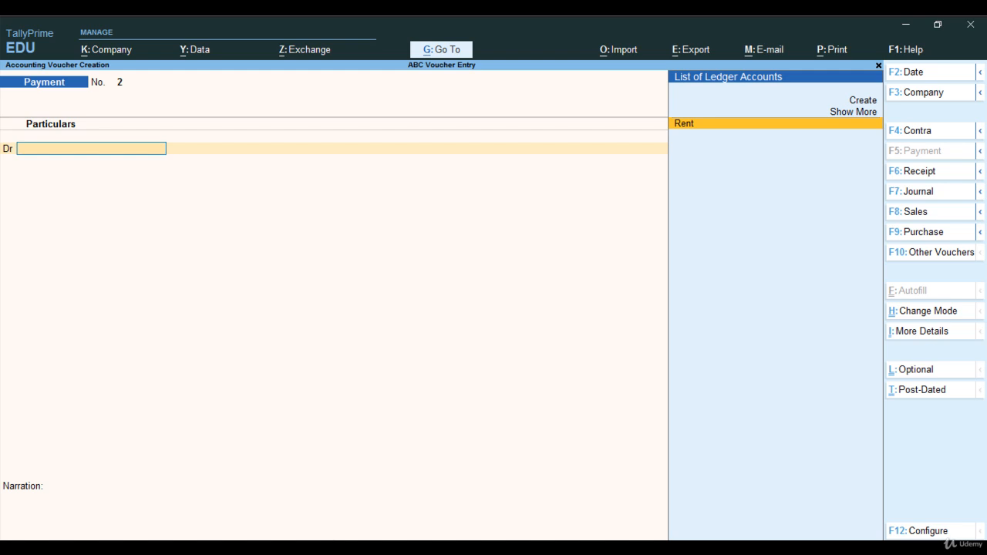
- Switch to the PowerPoint slide show, examine the second transaction's journal entry and voucher type, and return to TallyPrime
{"action": "mouse_move", "coordinate": [333, 548]}
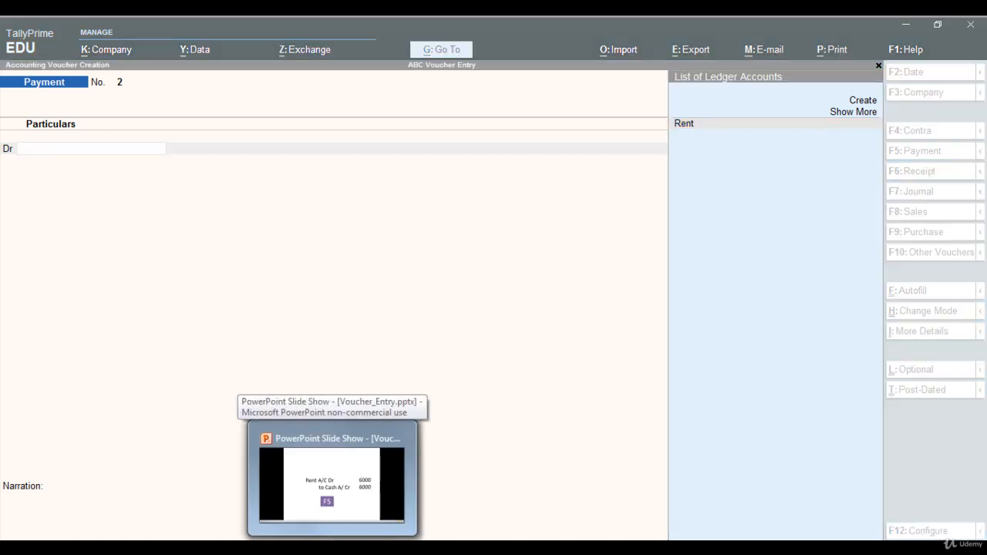
{"action": "left_click", "coordinate": [332, 482]}
{"action": "left_click", "coordinate": [574, 424]}
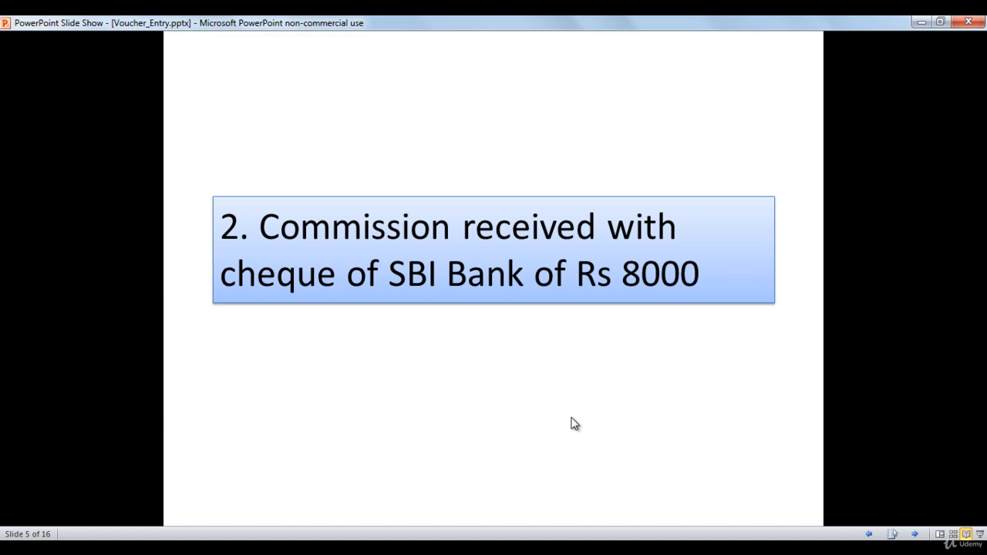
{"action": "left_click", "coordinate": [574, 423]}
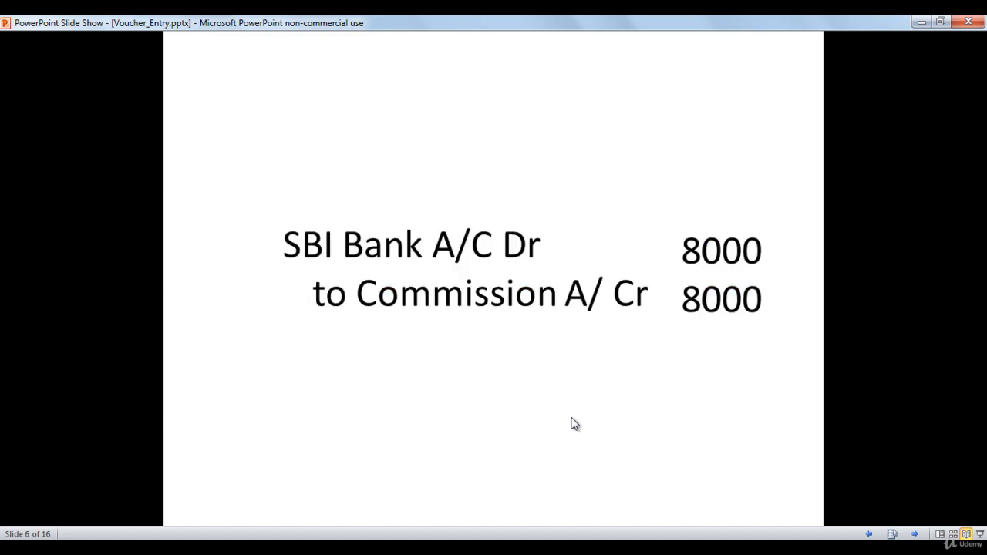
{"action": "left_click", "coordinate": [573, 423]}
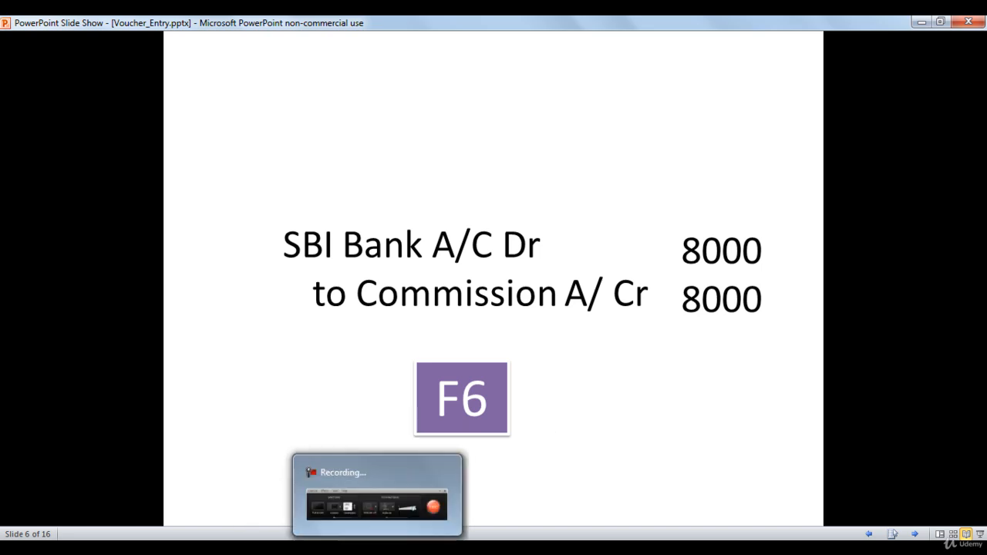
{"action": "left_click", "coordinate": [286, 548]}
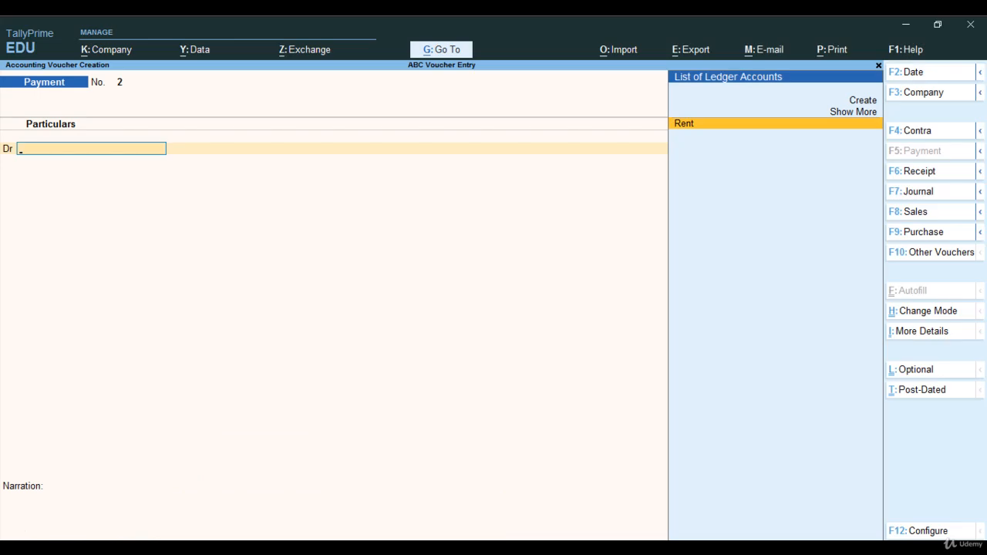
- Change the voucher type to Receipt and start a new ledger named Commission with no alias
{"action": "key", "text": "F6"}
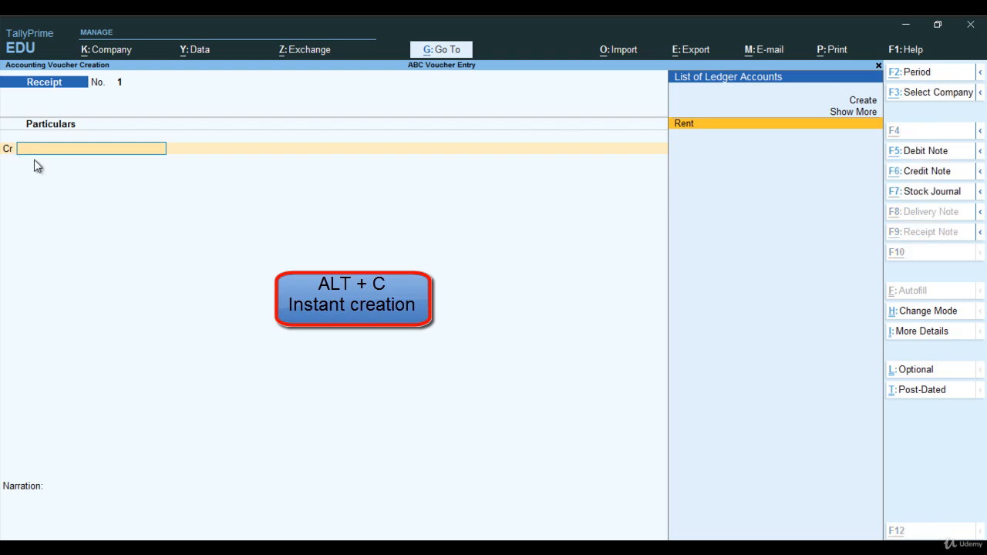
{"action": "key", "text": "alt+c"}
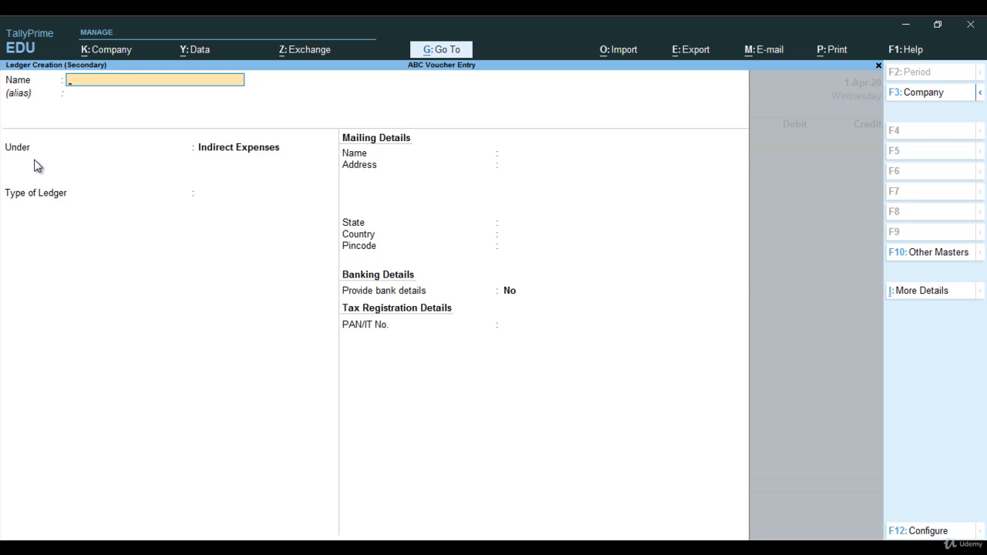
{"action": "type", "text": "Comm"}
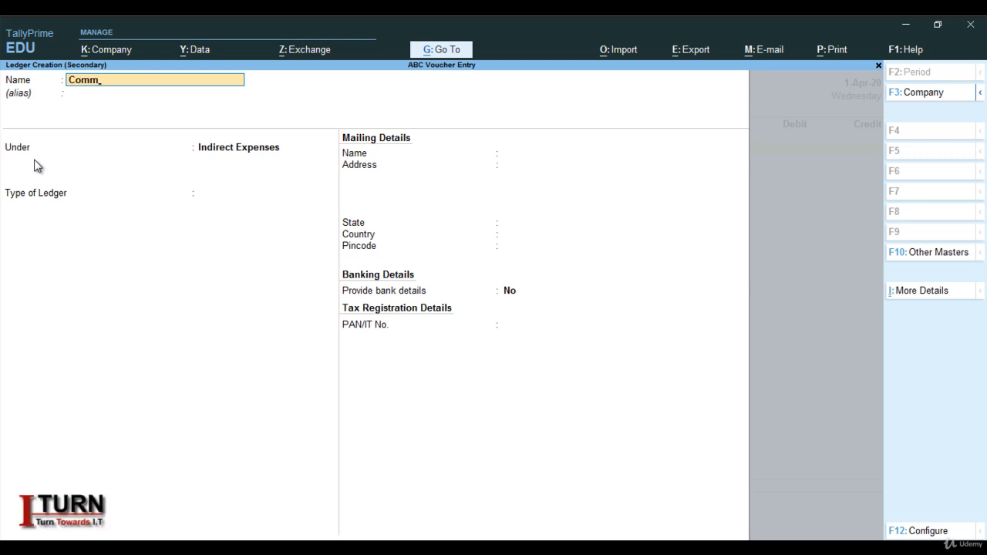
{"action": "type", "text": "ission"}
{"action": "key", "text": "Return"}
{"action": "key", "text": "Return"}
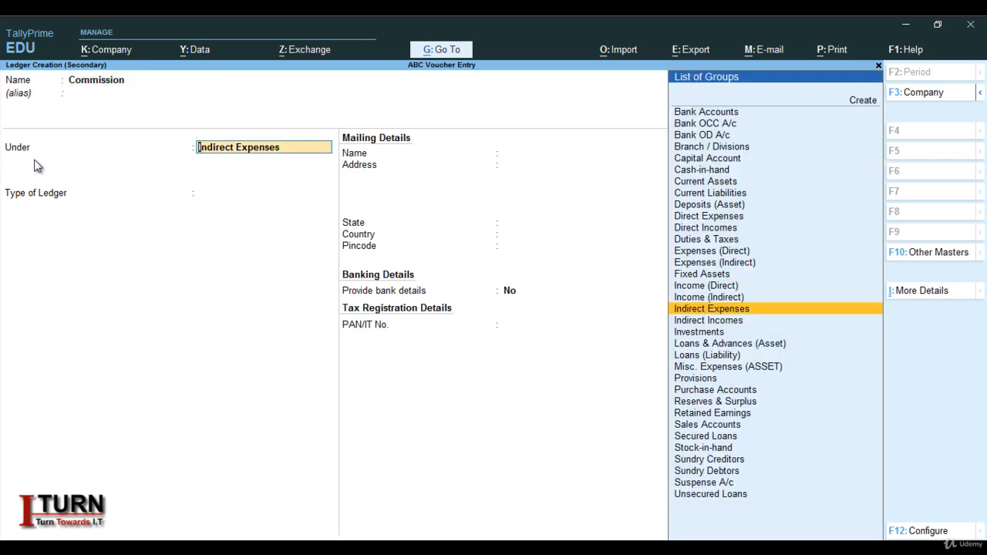
- Place the Commission ledger under Indirect Incomes, keep its other details at their defaults, and save it
{"action": "type", "text": "Ind"}
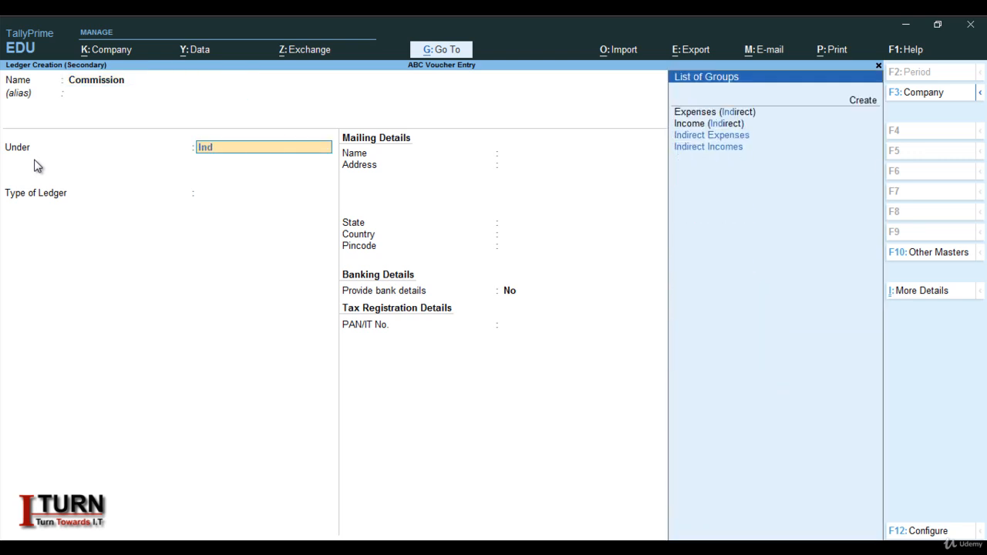
{"action": "key", "text": "Down"}
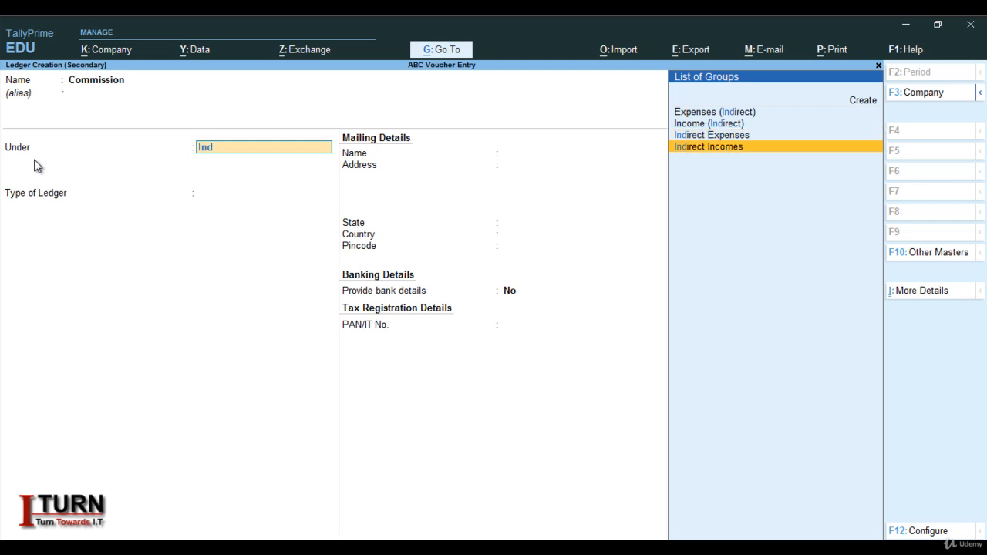
{"action": "key", "text": "Return"}
{"action": "key", "text": "Return"}
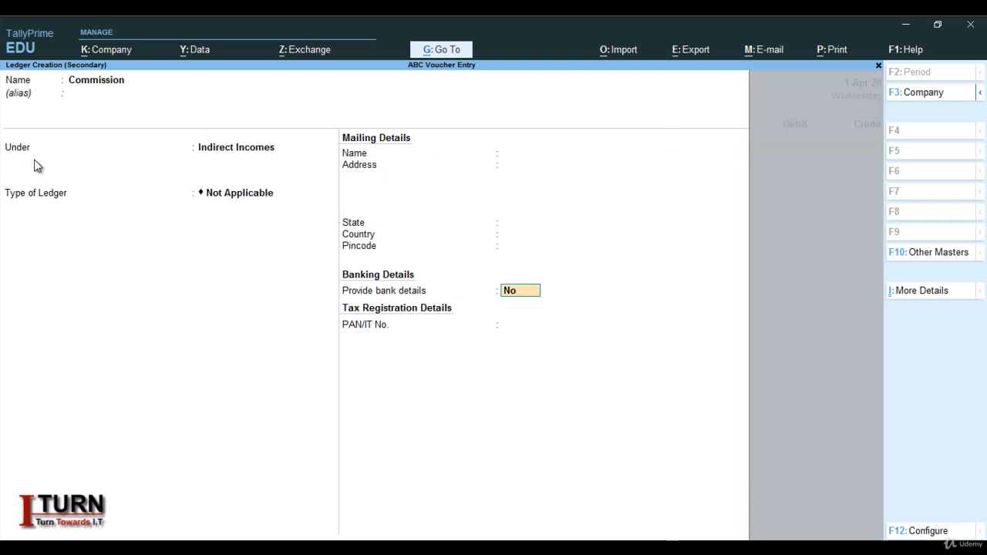
{"action": "key", "text": "Return"}
{"action": "key", "text": "Return"}
{"action": "key", "text": "Return"}
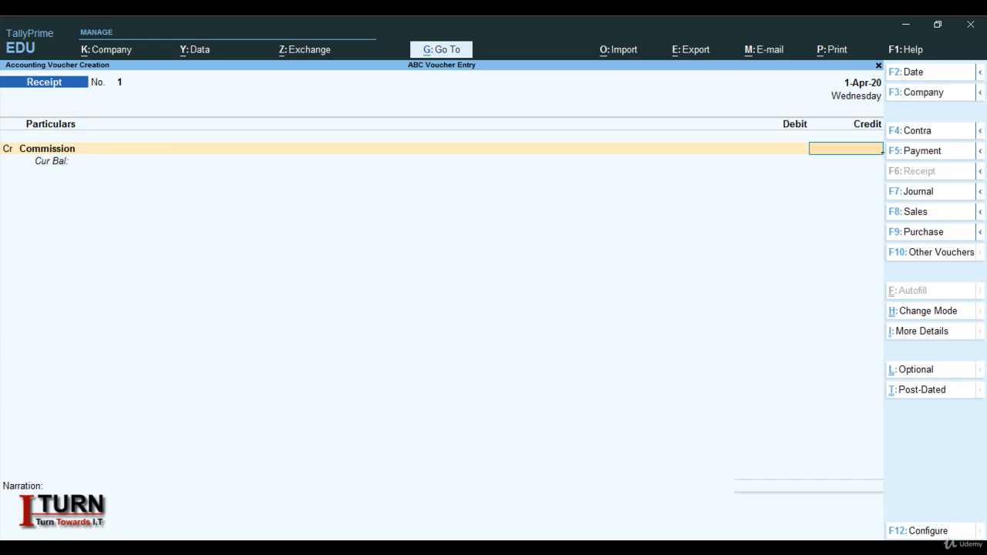
- Credit the Commission ledger with 8000 in the receipt voucher and continue to the debit line's ledger choice
{"action": "mouse_move", "coordinate": [332, 547]}
{"action": "type", "text": "8000"}
{"action": "key", "text": "Return"}
{"action": "key", "text": "Return"}
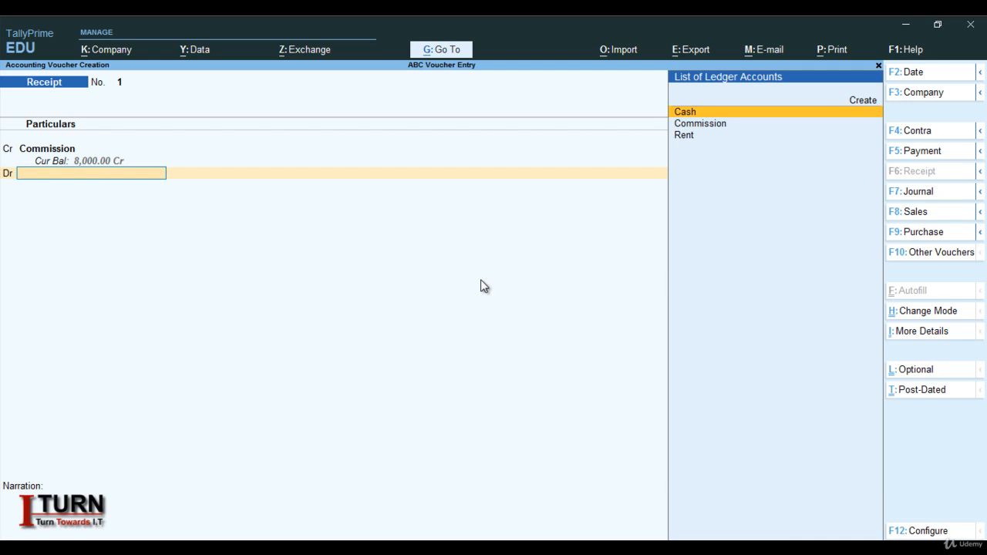
- Start a new ledger named Sbi Bank for the debit line and place it under Bank Accounts
{"action": "key", "text": "alt+c"}
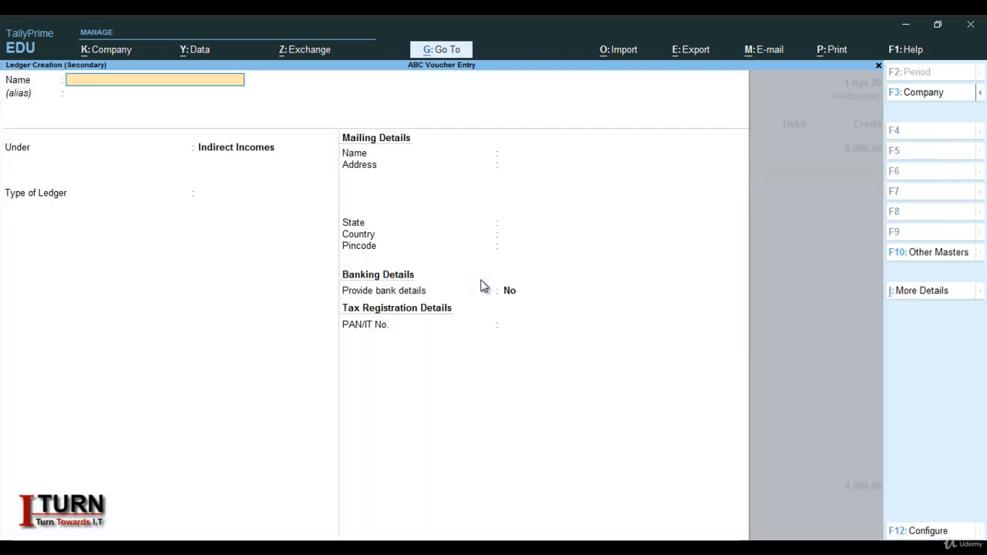
{"action": "type", "text": "Sbi"}
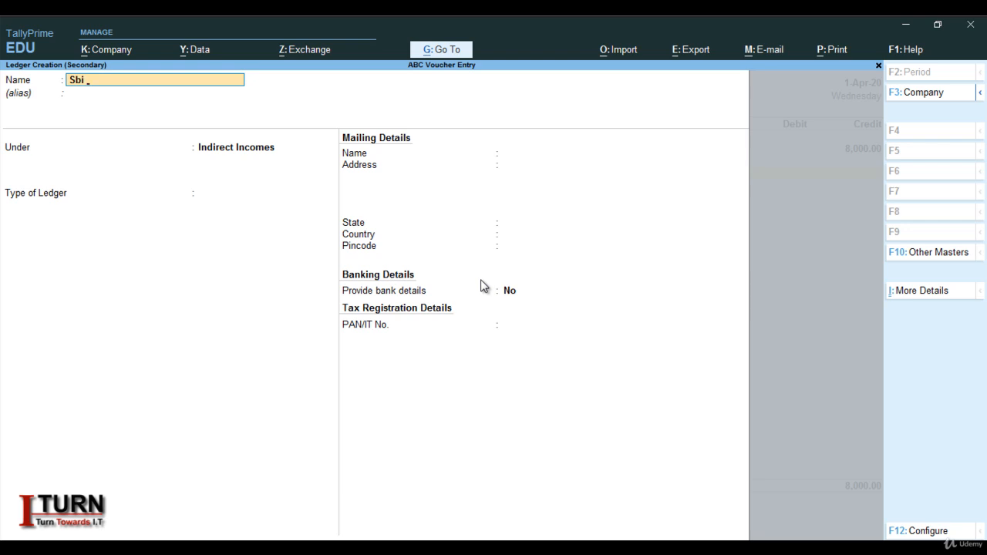
{"action": "type", "text": " Bank"}
{"action": "key", "text": "Return"}
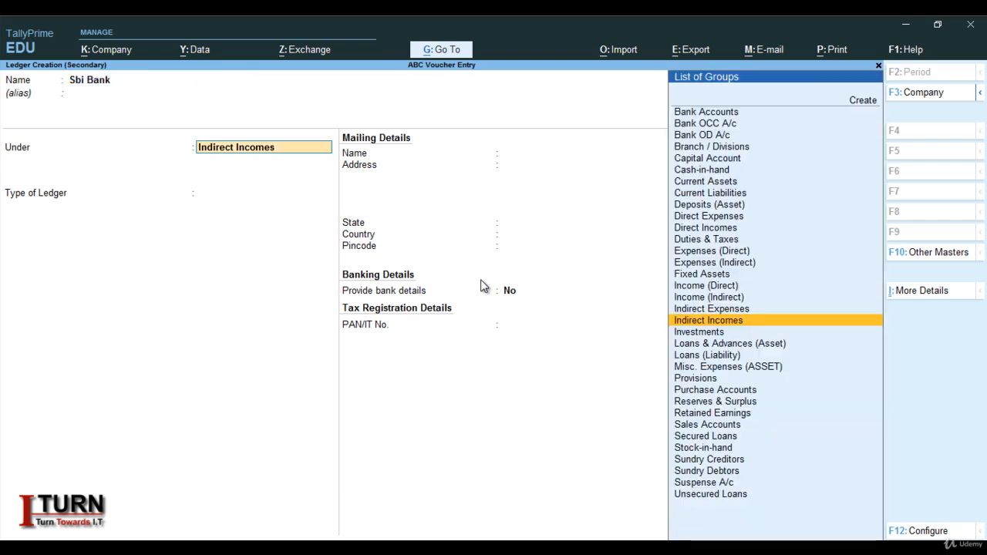
{"action": "type", "text": "Ba"}
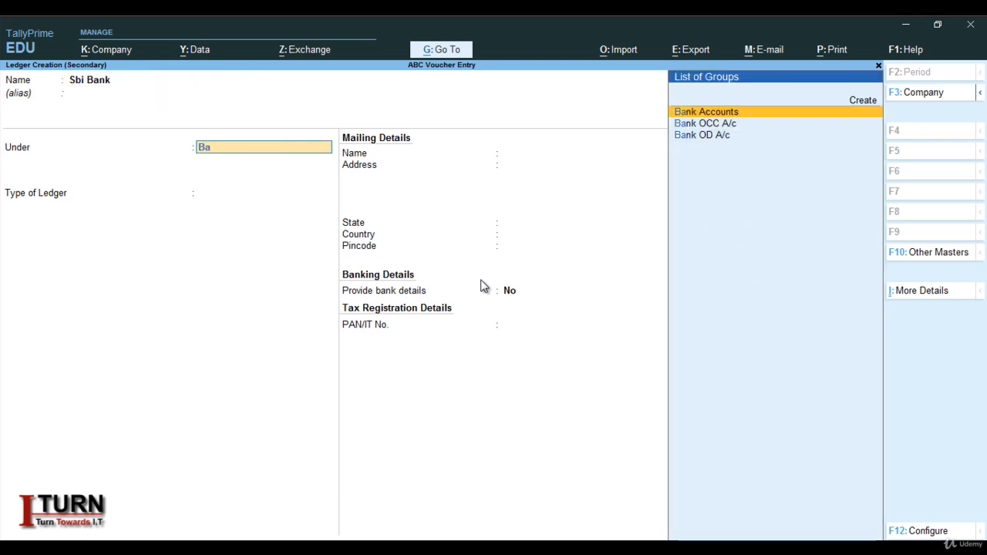
{"action": "key", "text": "Return"}
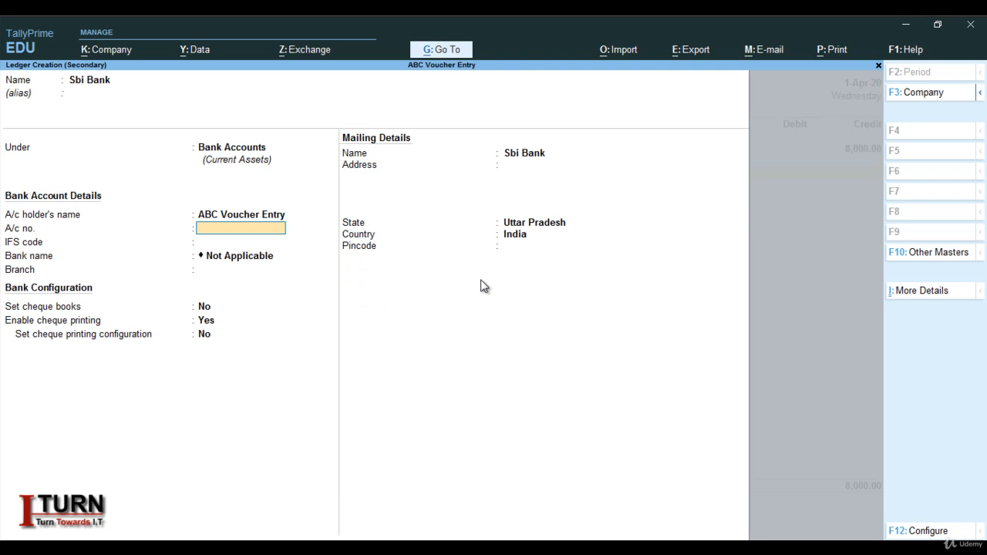
- Keep the Sbi Bank ledger's account, cheque and mailing details at their defaults and save the ledger
{"action": "key", "text": "Return"}
{"action": "key", "text": "Return"}
{"action": "key", "text": "Return"}
{"action": "key", "text": "Return"}
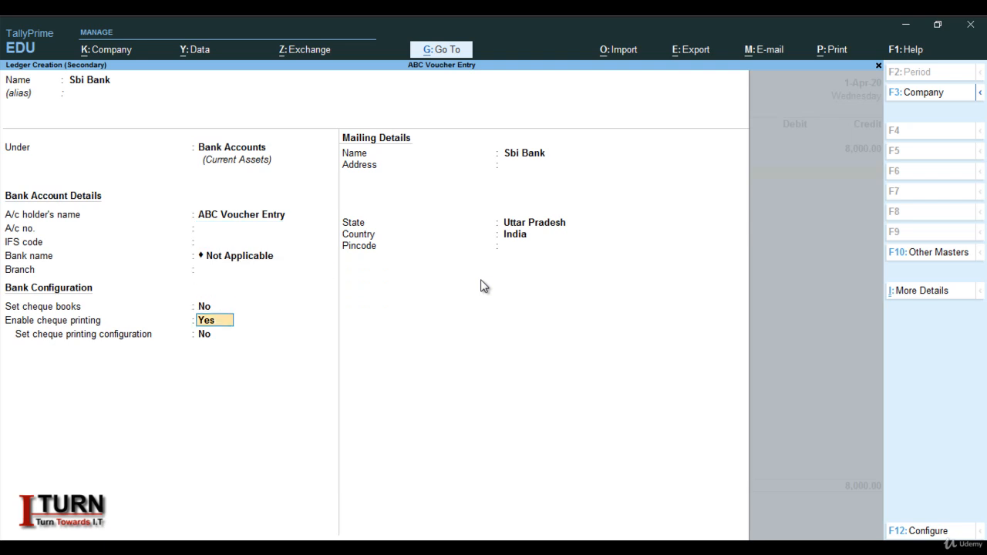
{"action": "key", "text": "Return"}
{"action": "key", "text": "Return"}
{"action": "key", "text": "Return"}
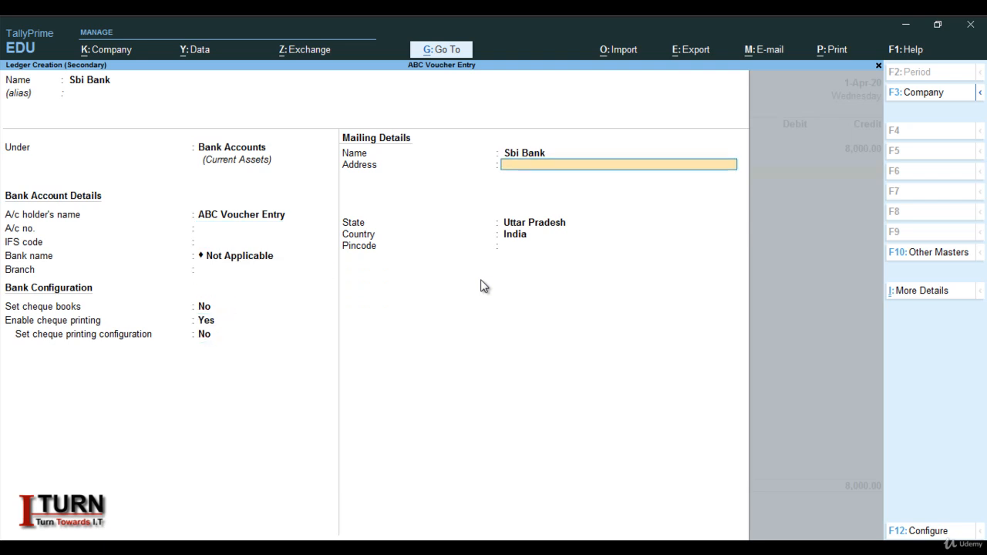
{"action": "key", "text": "Return"}
{"action": "key", "text": "Return"}
{"action": "key", "text": "Return"}
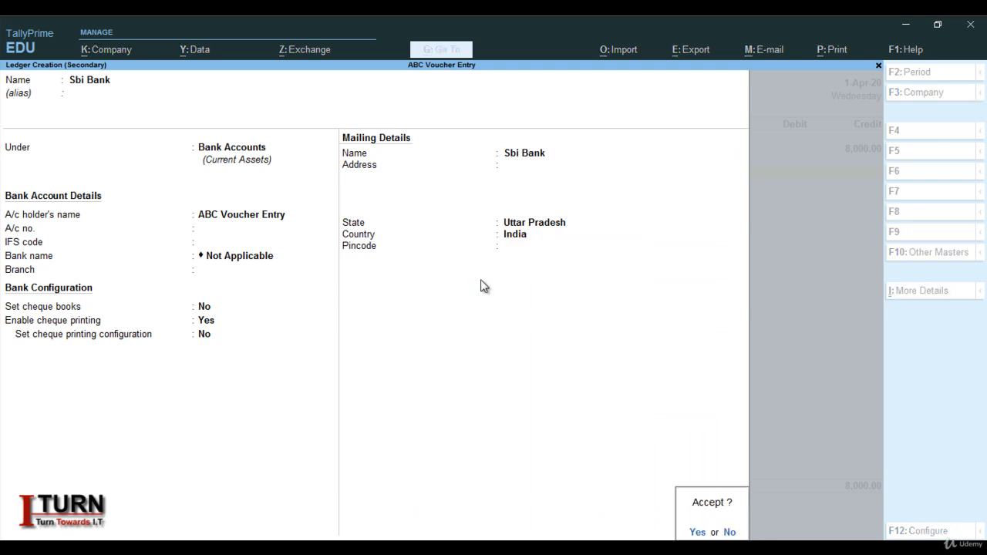
{"action": "key", "text": "Return"}
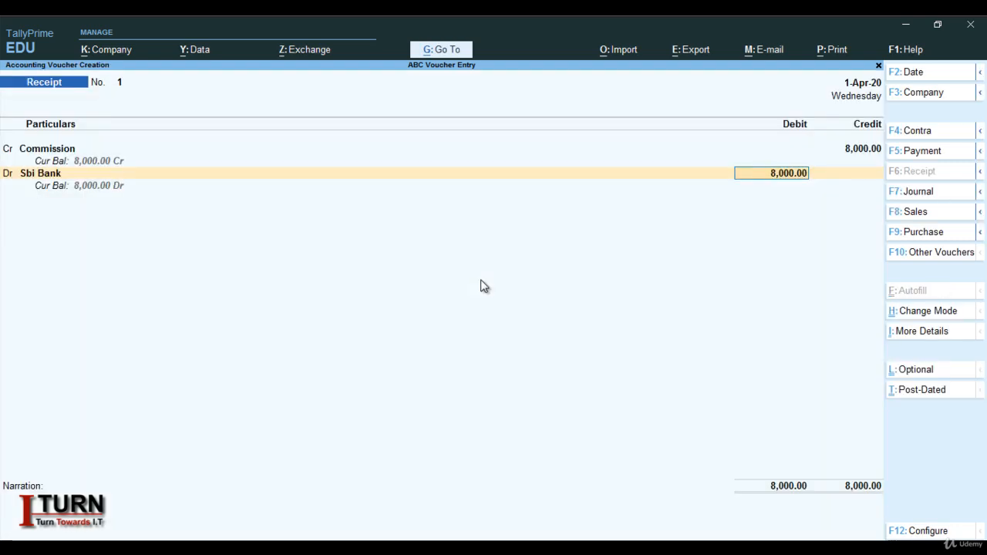
- Debit Sbi Bank with 8,000.00 as Cheque/DD, leave the instrument number and bank empty, and save the receipt voucher
{"action": "key", "text": "Return"}
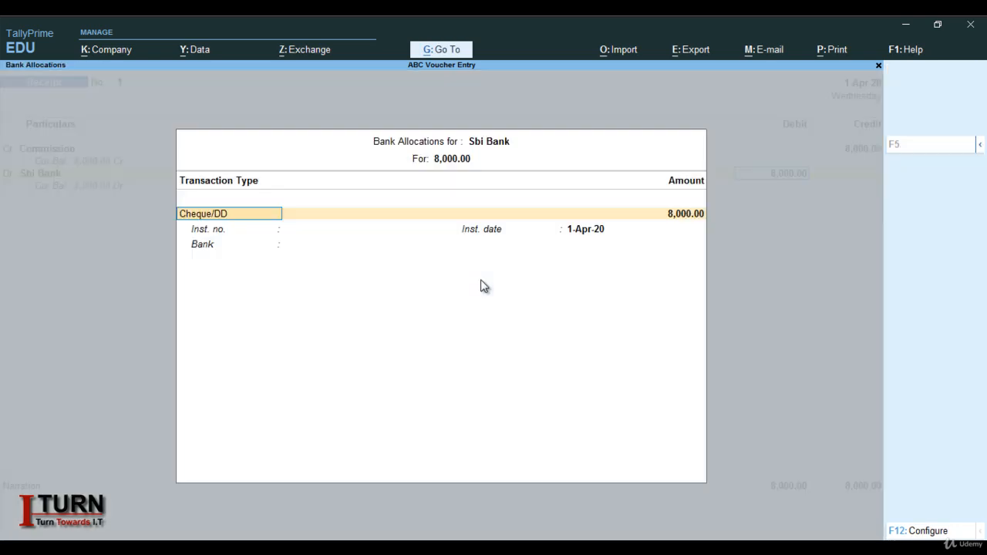
{"action": "key", "text": "Return"}
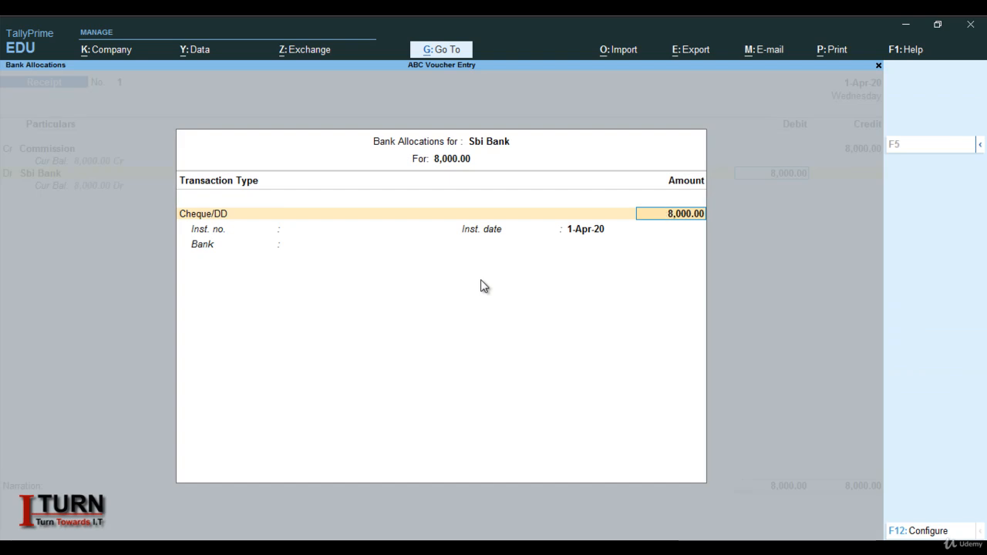
{"action": "key", "text": "Return"}
{"action": "key", "text": "Return"}
{"action": "key", "text": "Return"}
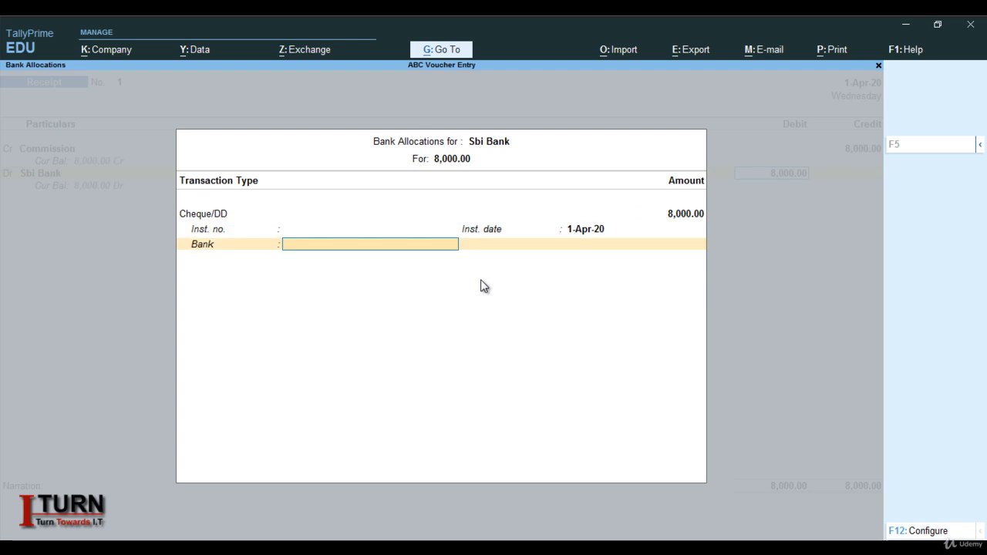
{"action": "key", "text": "Return"}
{"action": "key", "text": "Return"}
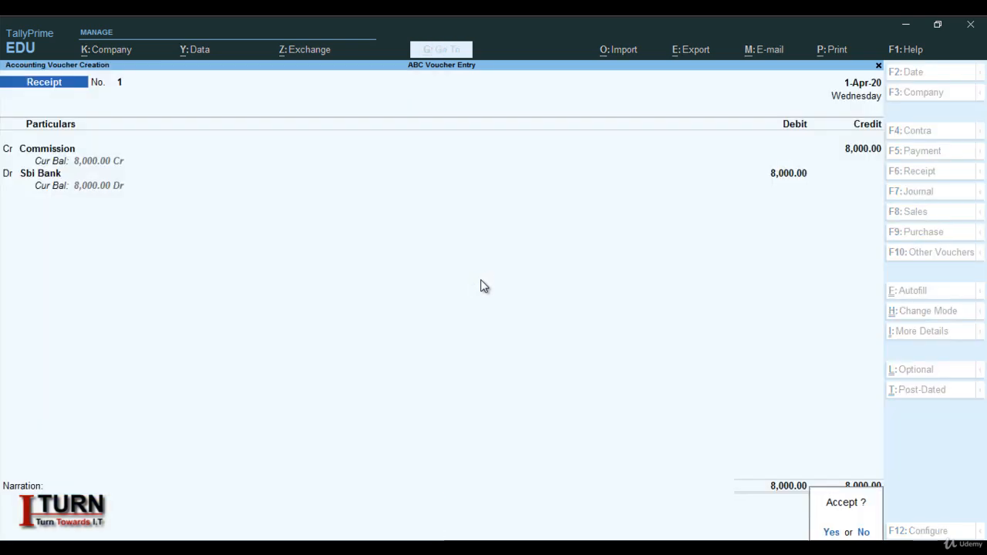
{"action": "key", "text": "y"}
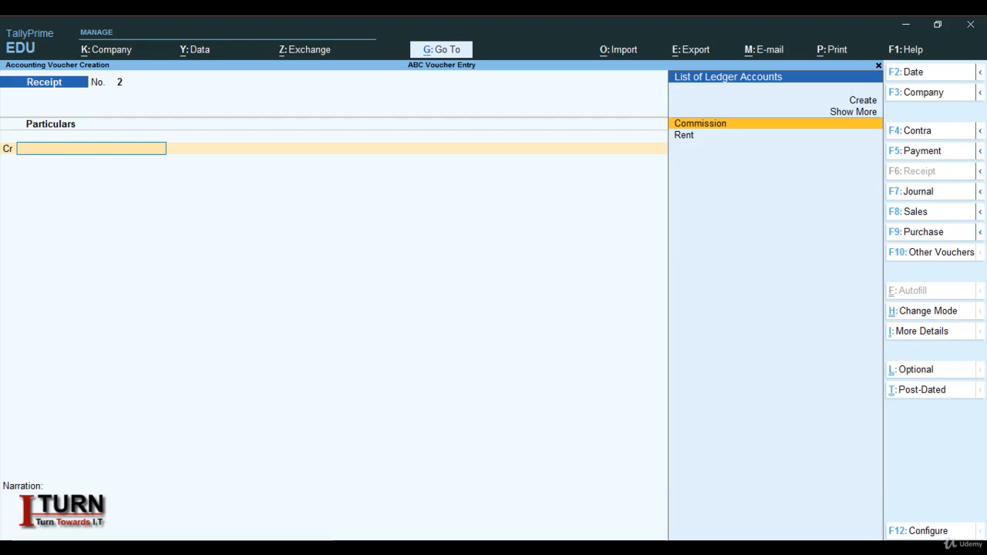
- Switch to the PowerPoint slide show, examine the third transaction's journal entry and voucher type, and return to TallyPrime
{"action": "left_click", "coordinate": [321, 548]}
{"action": "left_click", "coordinate": [593, 423]}
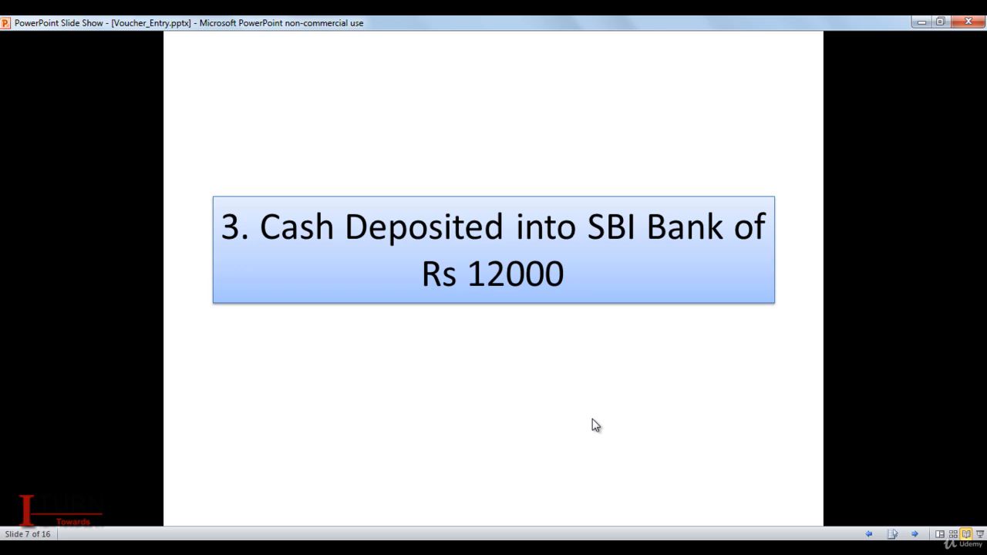
{"action": "left_click", "coordinate": [595, 424]}
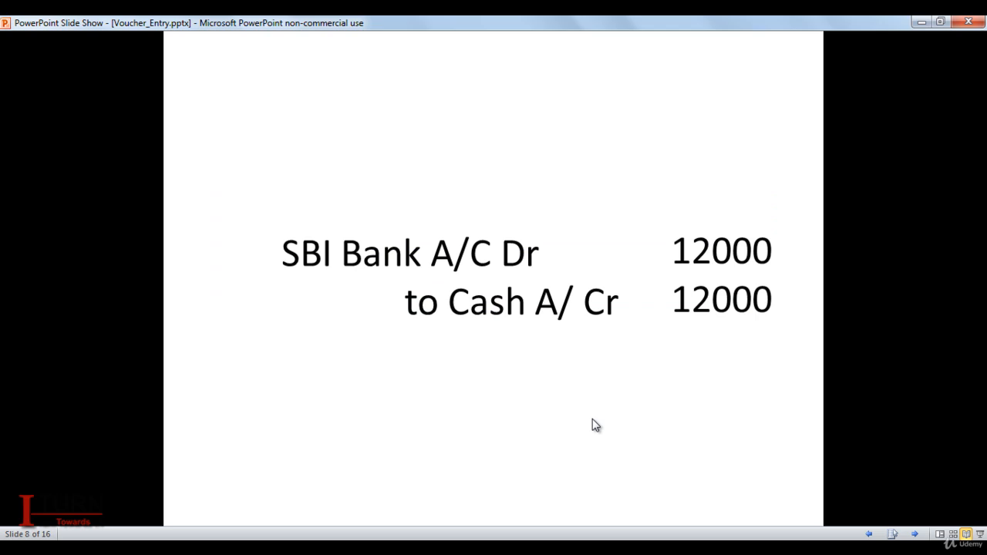
{"action": "left_click", "coordinate": [594, 424]}
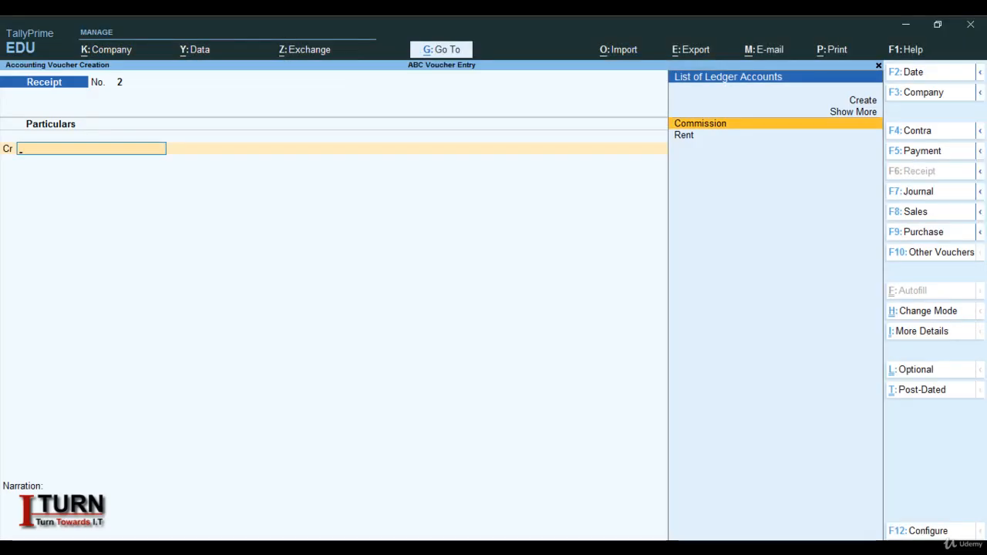
- Change the voucher type to Contra, recheck the journal entry in the PowerPoint slide show, and return to TallyPrime
{"action": "key", "text": "F4"}
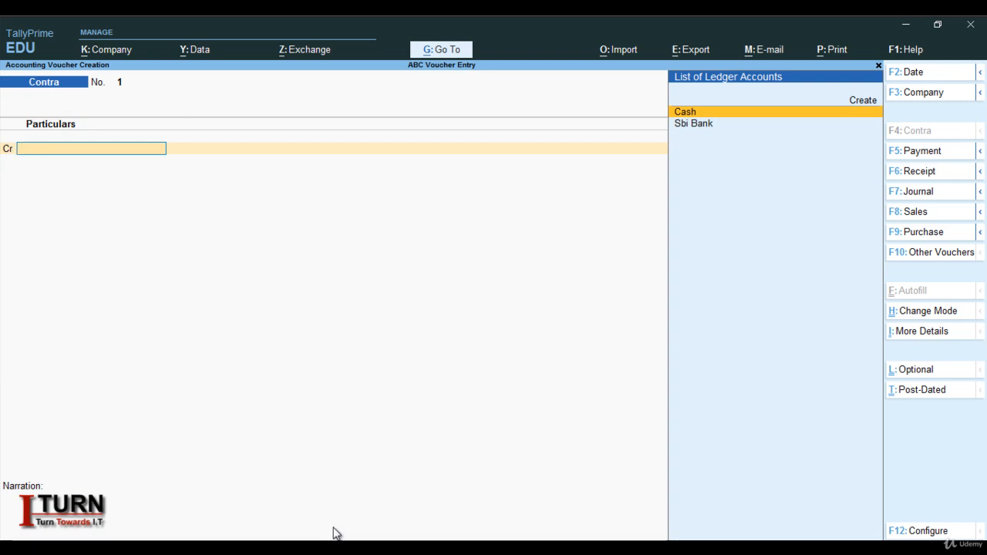
{"action": "mouse_move", "coordinate": [333, 536]}
{"action": "left_click", "coordinate": [333, 478]}
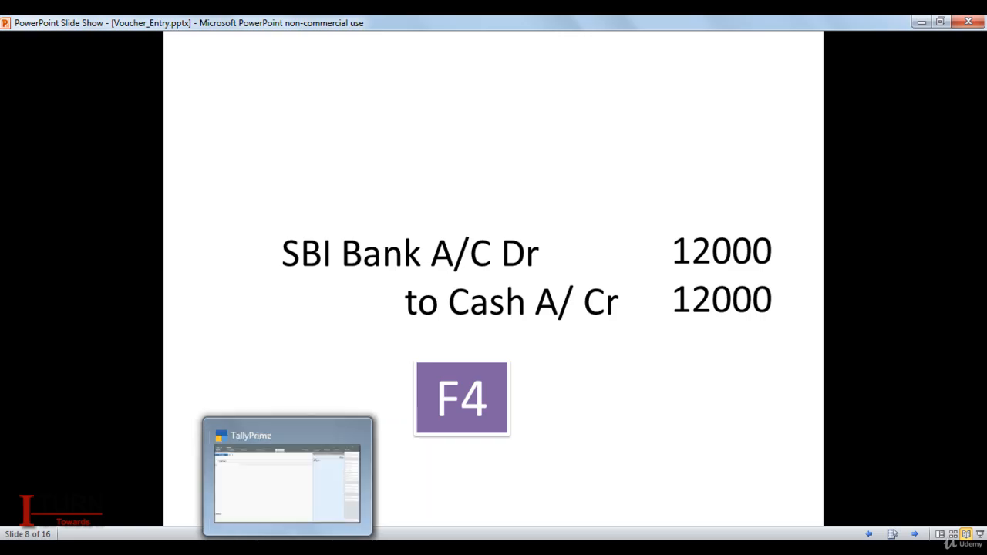
{"action": "left_click", "coordinate": [288, 548]}
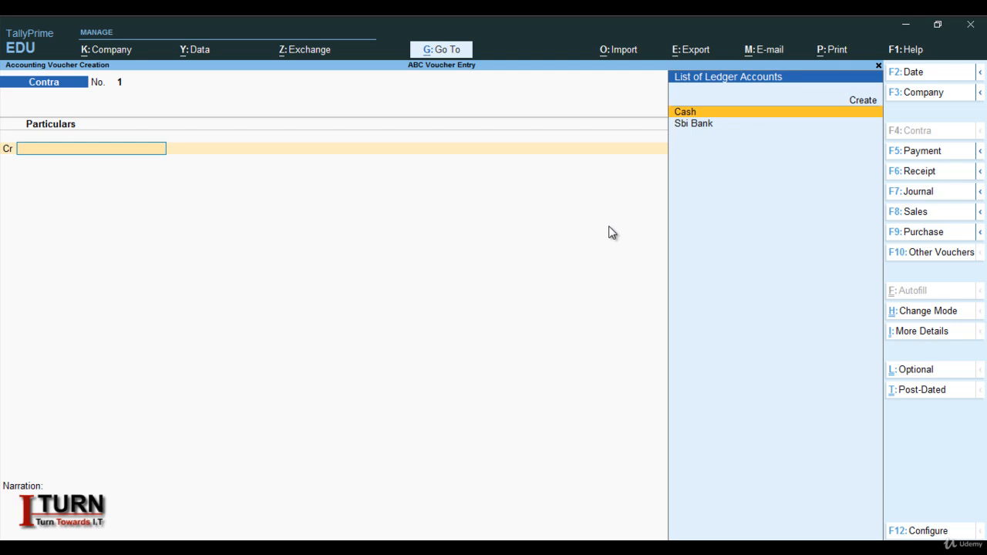
- Credit the Cash ledger with 12000 in the contra voucher
{"action": "key", "text": "Return"}
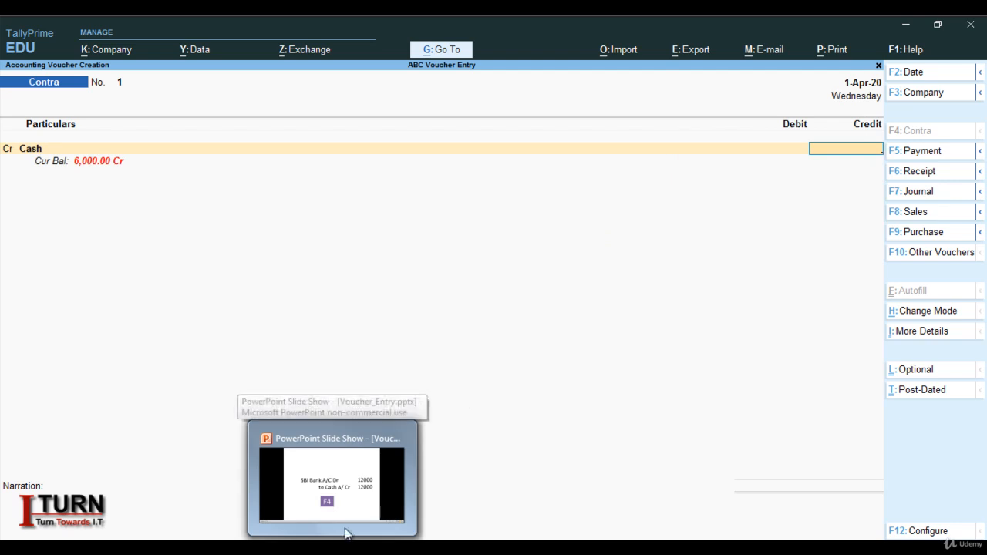
{"action": "type", "text": "12"}
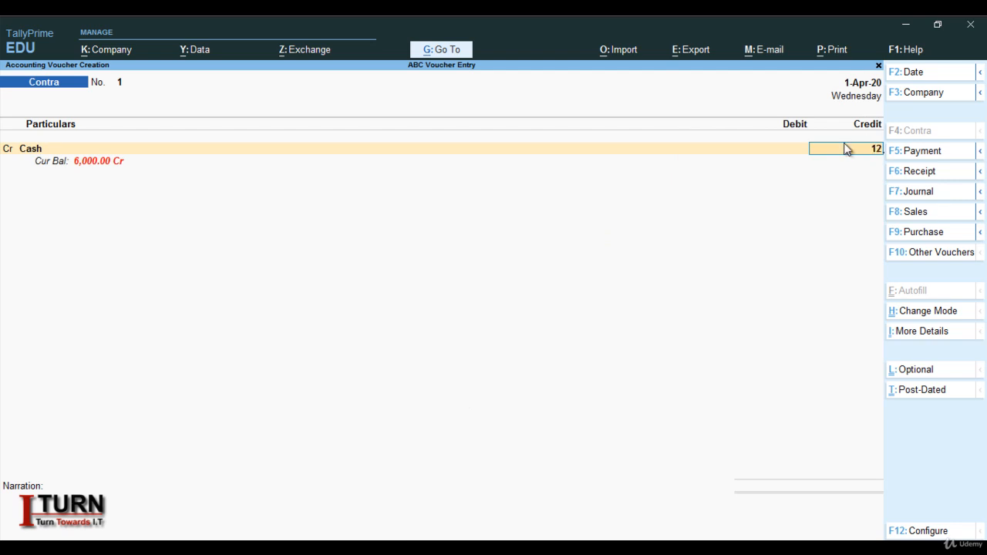
{"action": "type", "text": "000"}
{"action": "key", "text": "Return"}
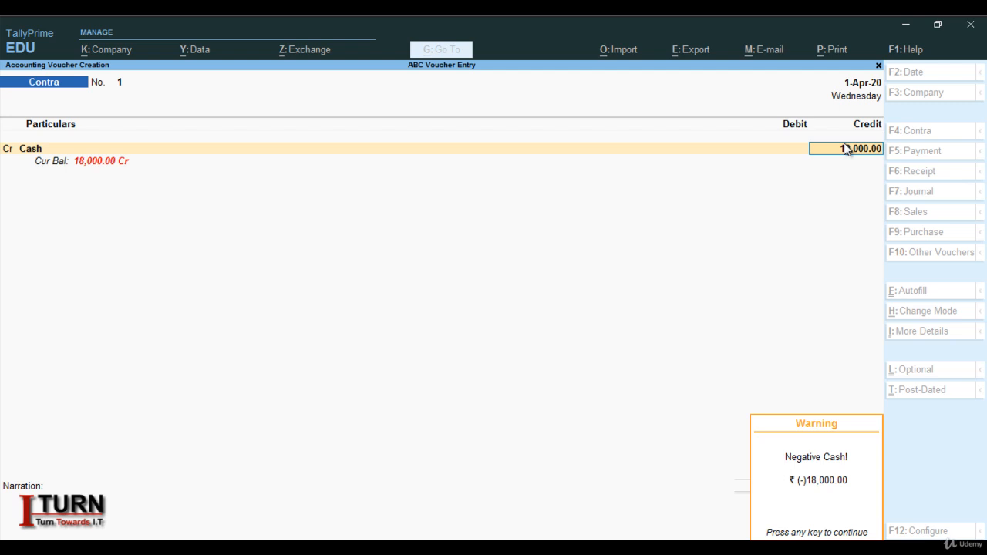
{"action": "key", "text": "Return"}
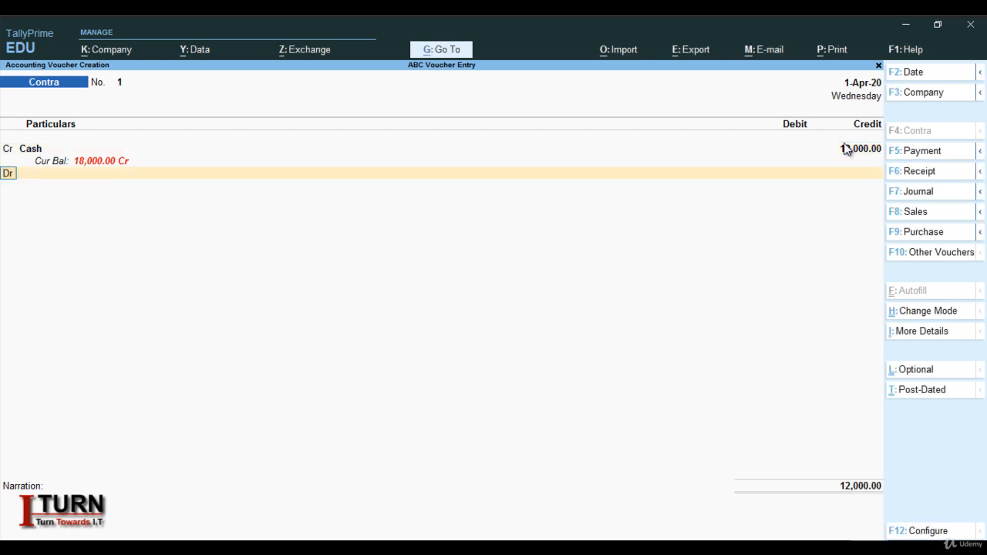
- Debit Sbi Bank with 12,000.00 in the contra voucher, using Cash as the bank transaction type
{"action": "key", "text": "Return"}
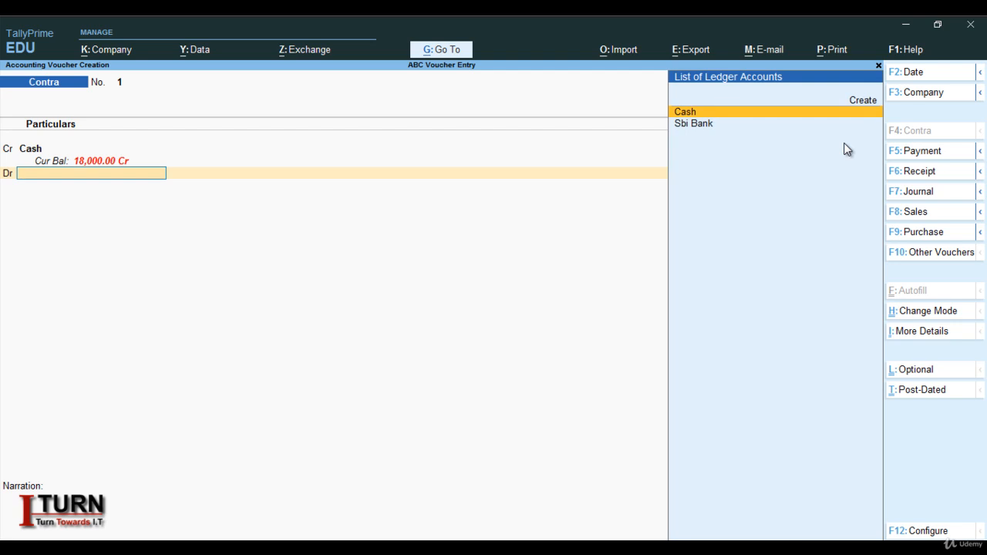
{"action": "key", "text": "Down"}
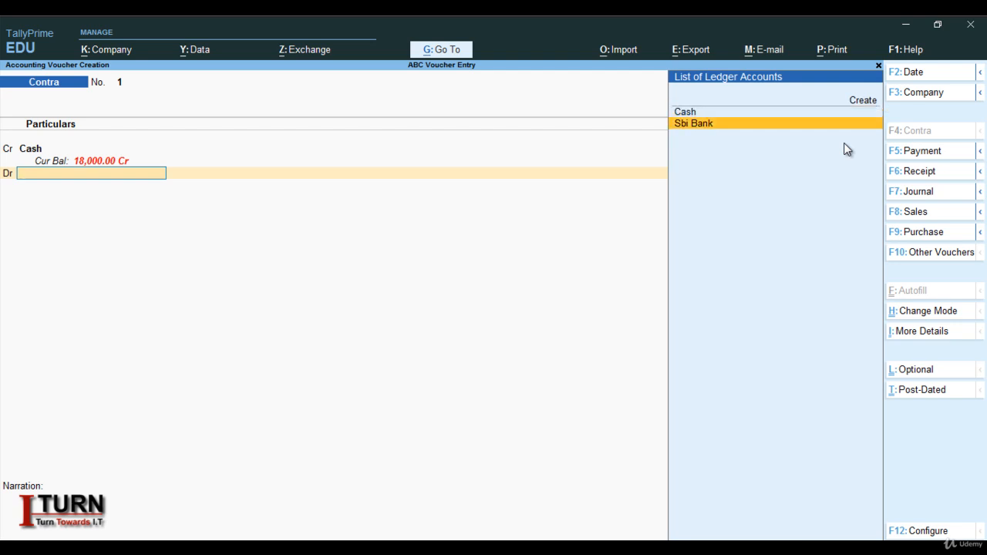
{"action": "key", "text": "Return"}
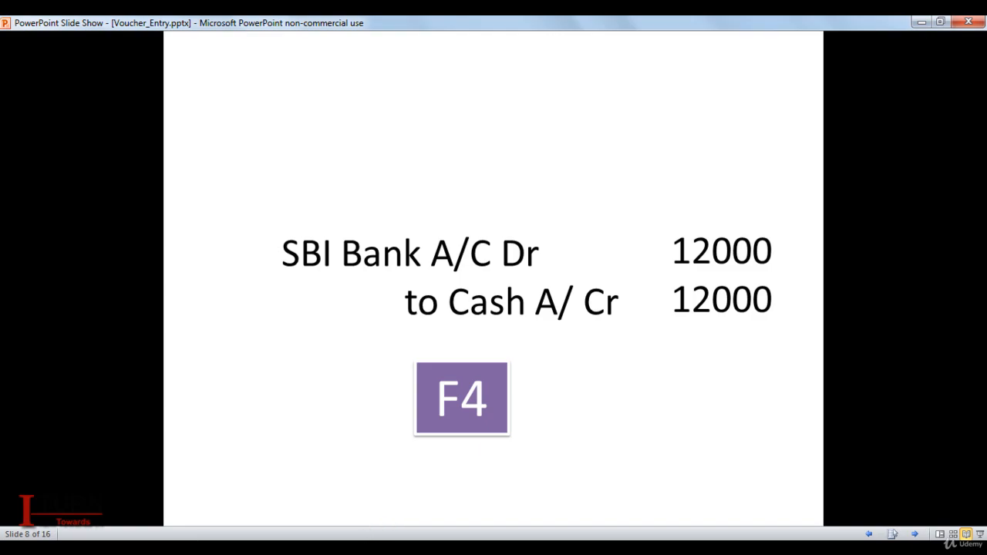
{"action": "left_click", "coordinate": [288, 548]}
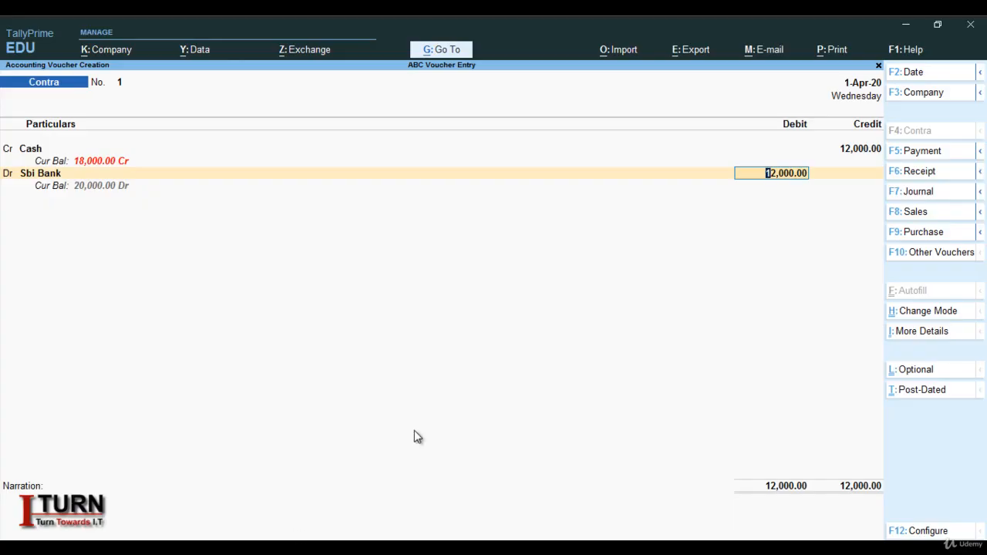
{"action": "key", "text": "Return"}
{"action": "key", "text": "Return"}
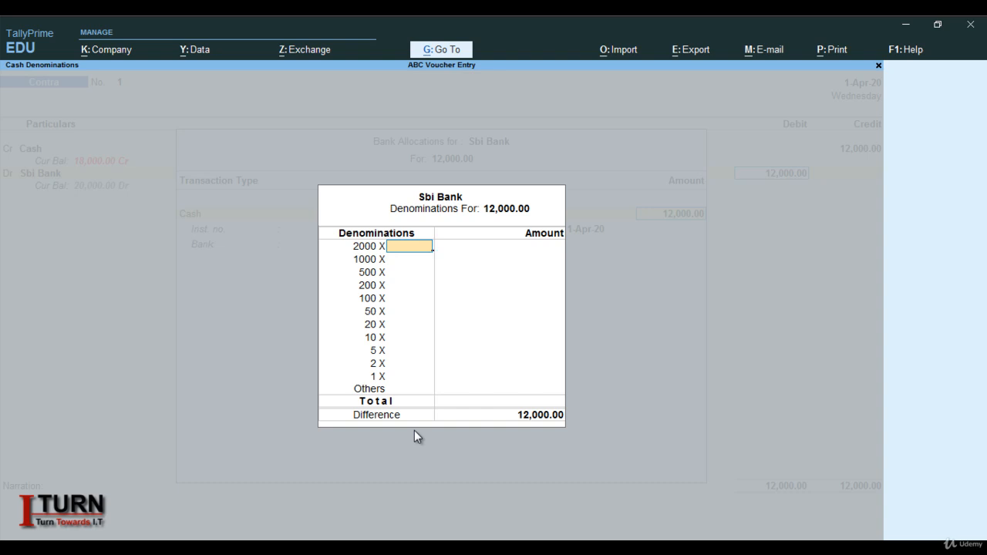
- Enter the cash denominations for the Sbi Bank deposit as 4 × 2000, 4 × 500 and 20 × 100
{"action": "type", "text": "4"}
{"action": "key", "text": "Return"}
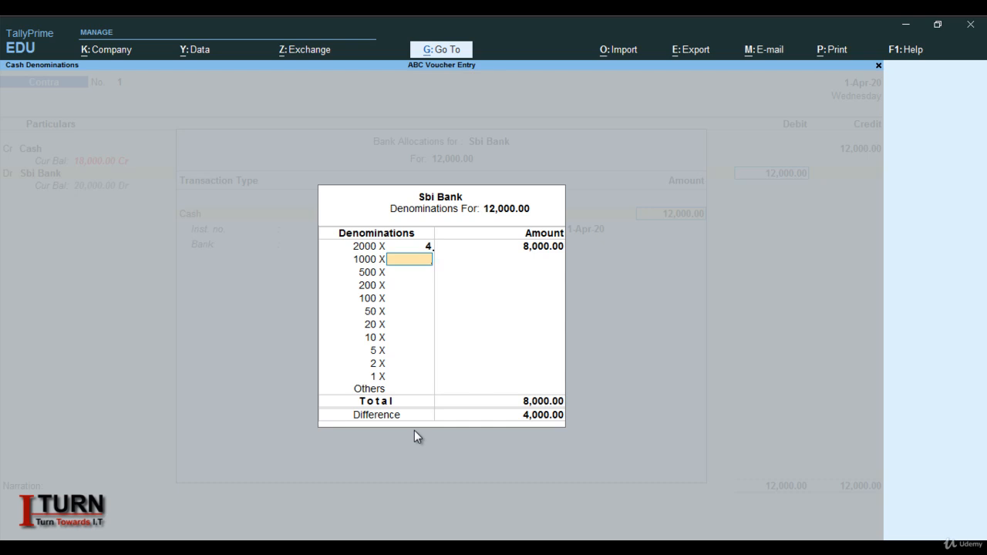
{"action": "key", "text": "Return"}
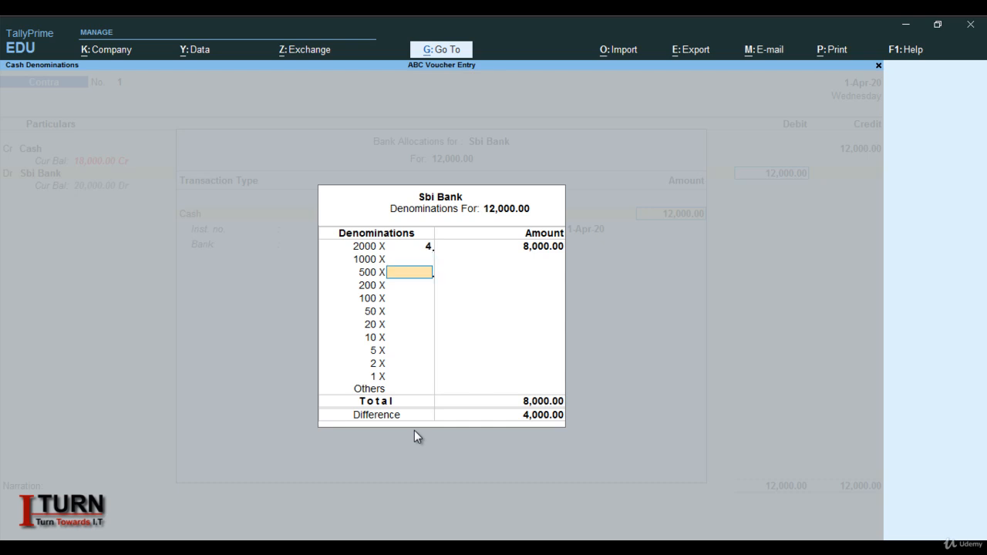
{"action": "type", "text": "4"}
{"action": "key", "text": "Return"}
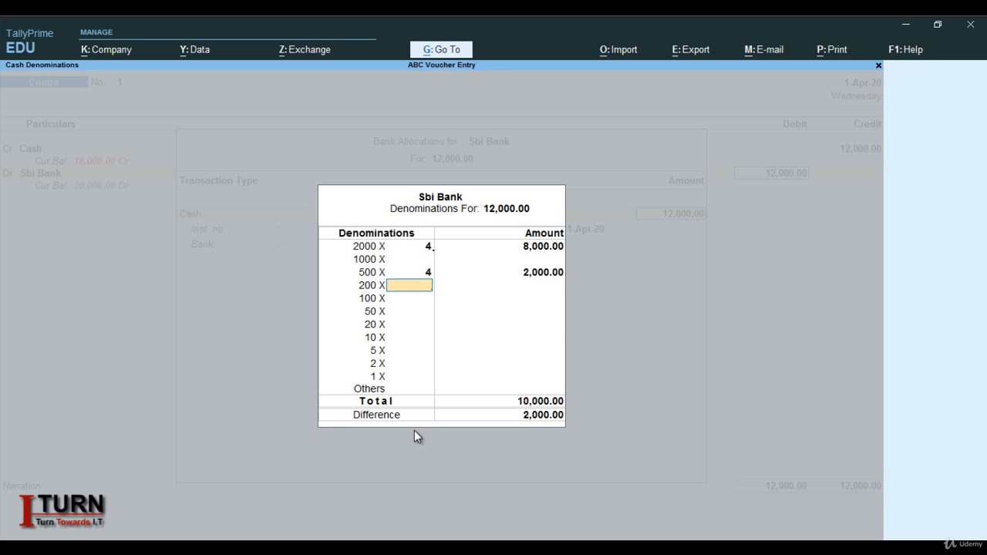
{"action": "key", "text": "Return"}
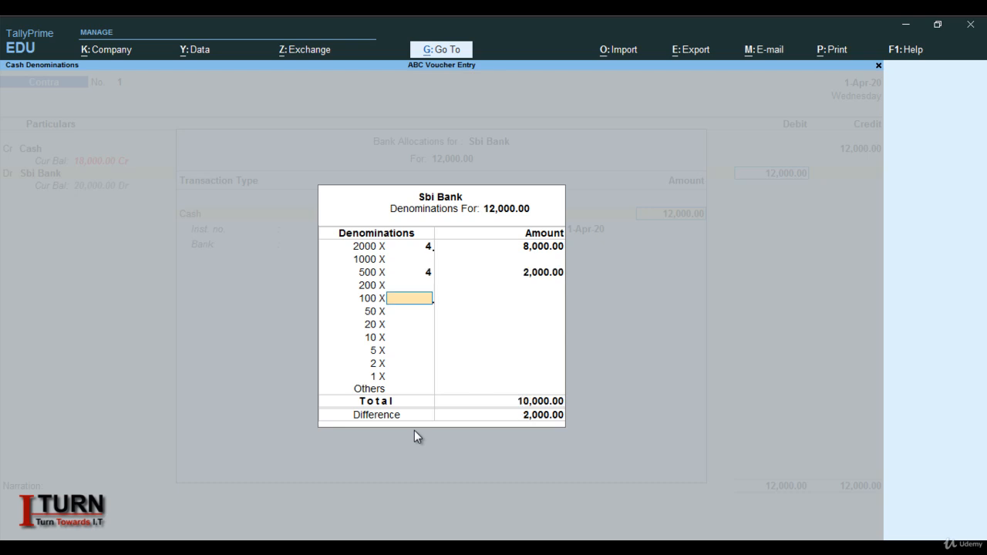
{"action": "type", "text": "20"}
{"action": "key", "text": "Return"}
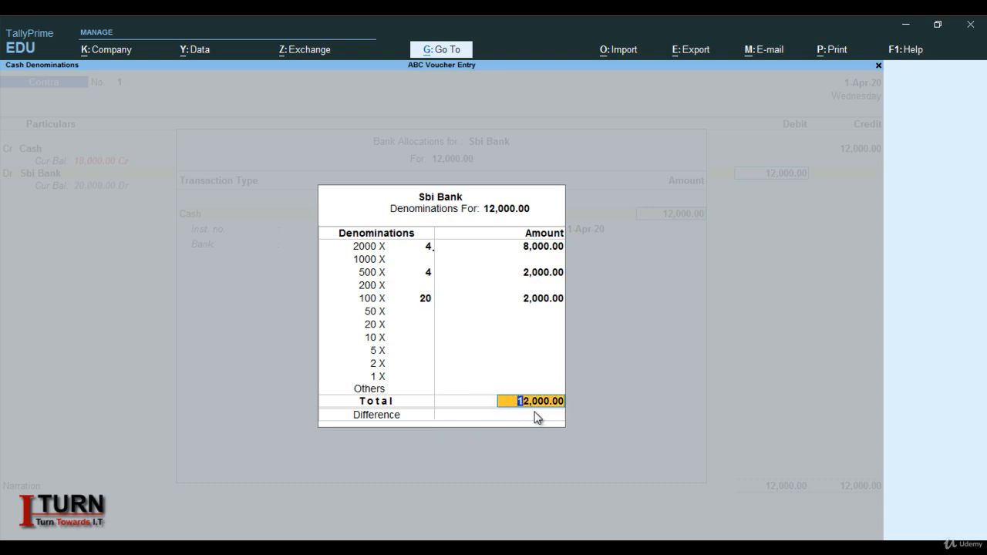
{"action": "key", "text": "Return"}
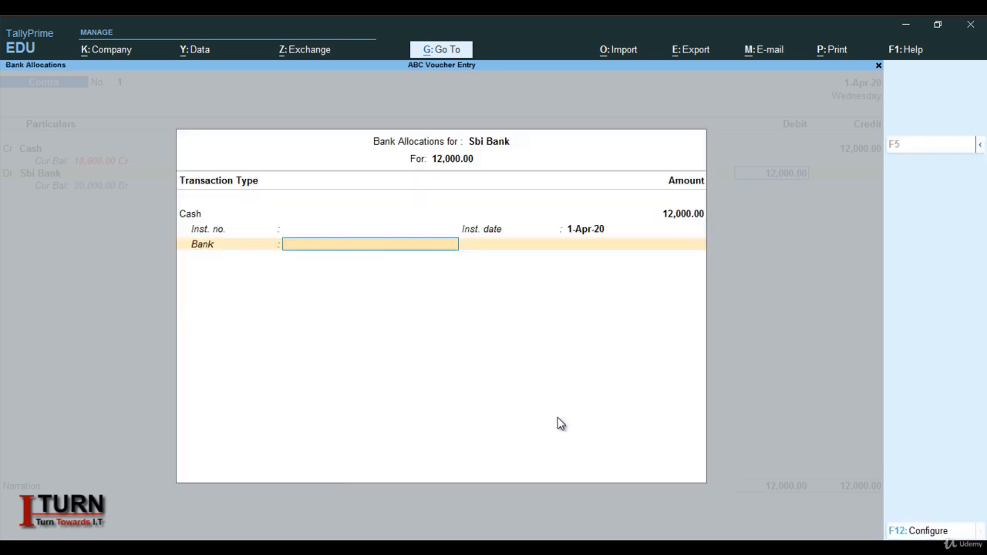
- Leave the bank and narration empty and save the contra voucher for the cash deposit
{"action": "key", "text": "Return"}
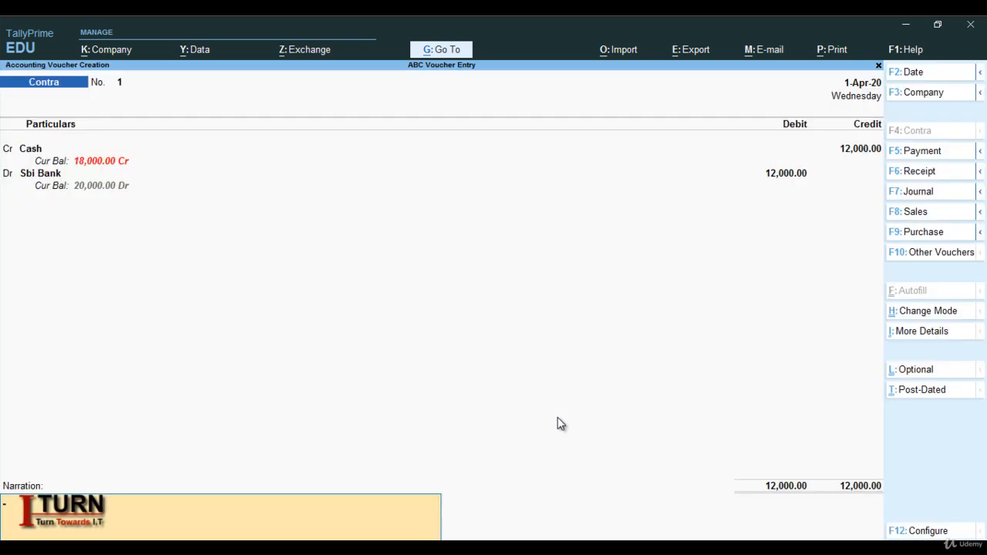
{"action": "key", "text": "Return"}
{"action": "key", "text": "Return"}
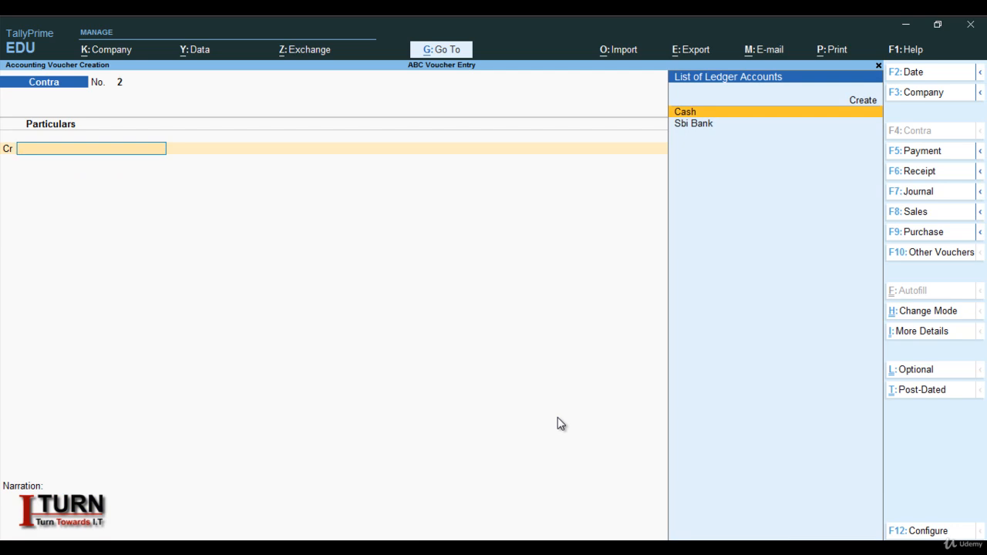
- Switch to the PowerPoint slide show, examine the fourth transaction with its journal entry and voucher type, and return to TallyPrime
{"action": "key", "text": "alt+Tab"}
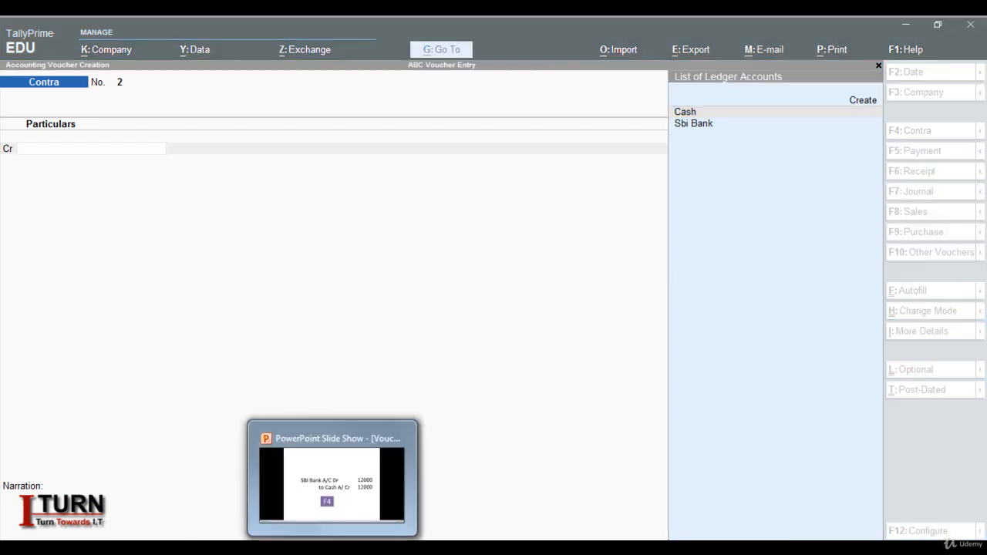
{"action": "left_click", "coordinate": [571, 453]}
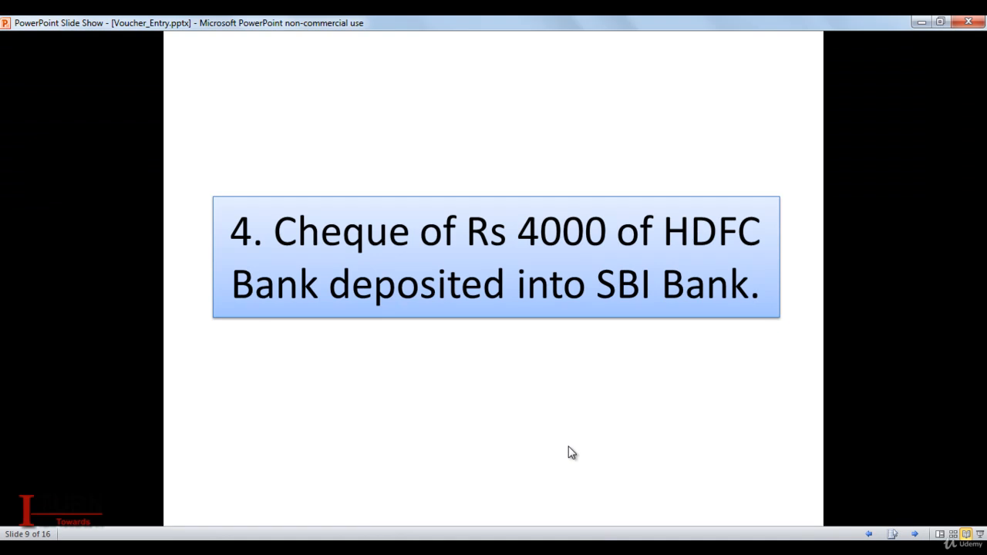
{"action": "left_click", "coordinate": [572, 453]}
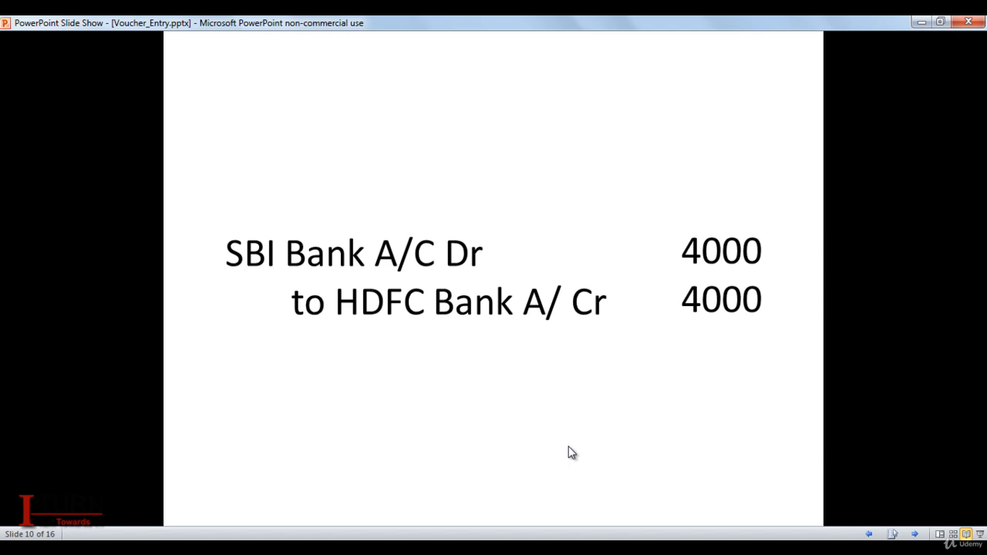
{"action": "left_click", "coordinate": [571, 453]}
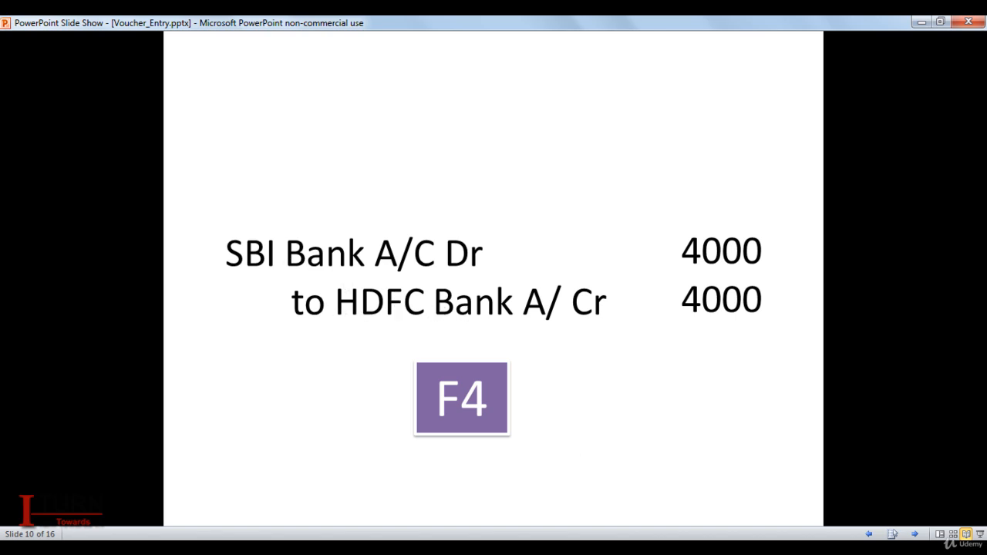
{"action": "key", "text": "alt+Tab"}
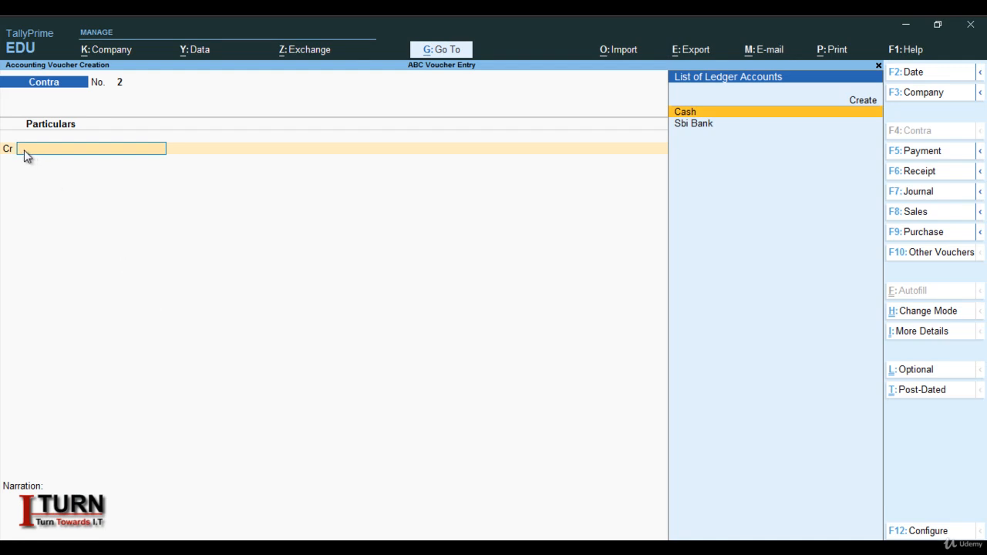
- Start a new ledger named Hdfc Bank from the contra voucher's credit line and group it under Bank Accounts
{"action": "mouse_move", "coordinate": [333, 549]}
{"action": "key", "text": "alt+c"}
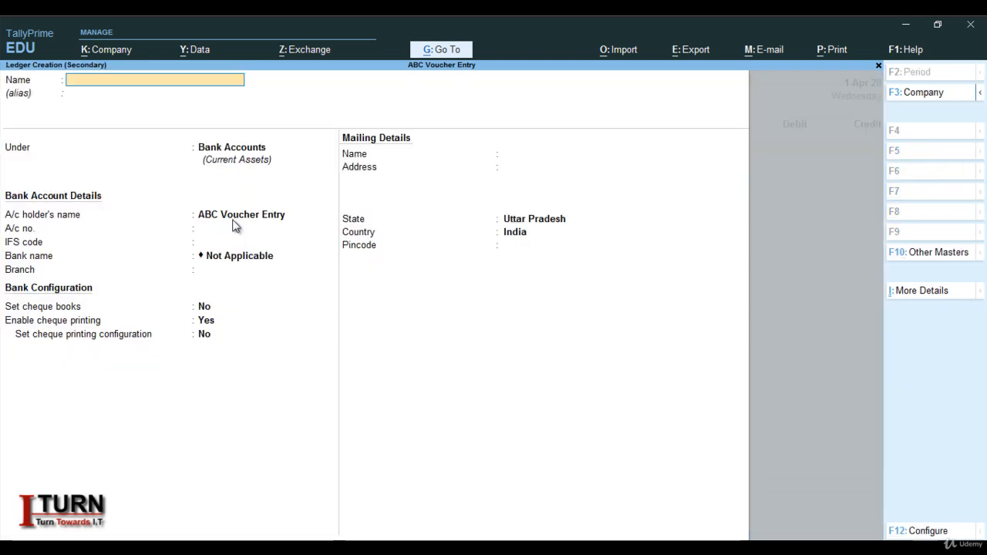
{"action": "type", "text": "Hd"}
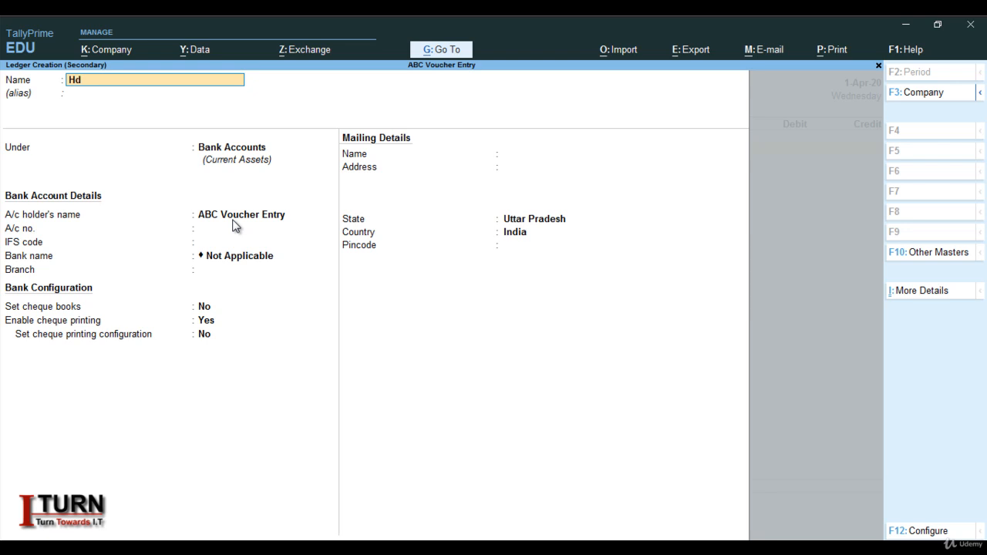
{"action": "type", "text": "fc Bank"}
{"action": "key", "text": "Return"}
{"action": "key", "text": "Return"}
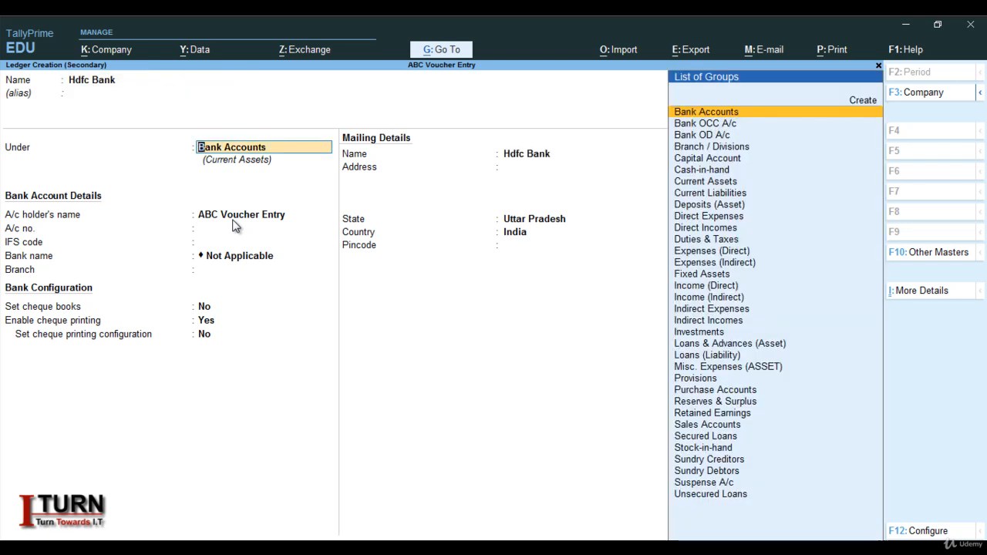
{"action": "key", "text": "Return"}
- Keep the default bank account, cheque and mailing details for the Hdfc Bank ledger and save it into the credit line
{"action": "key", "text": "Return"}
{"action": "key", "text": "Return"}
{"action": "key", "text": "Return"}
{"action": "key", "text": "Return"}
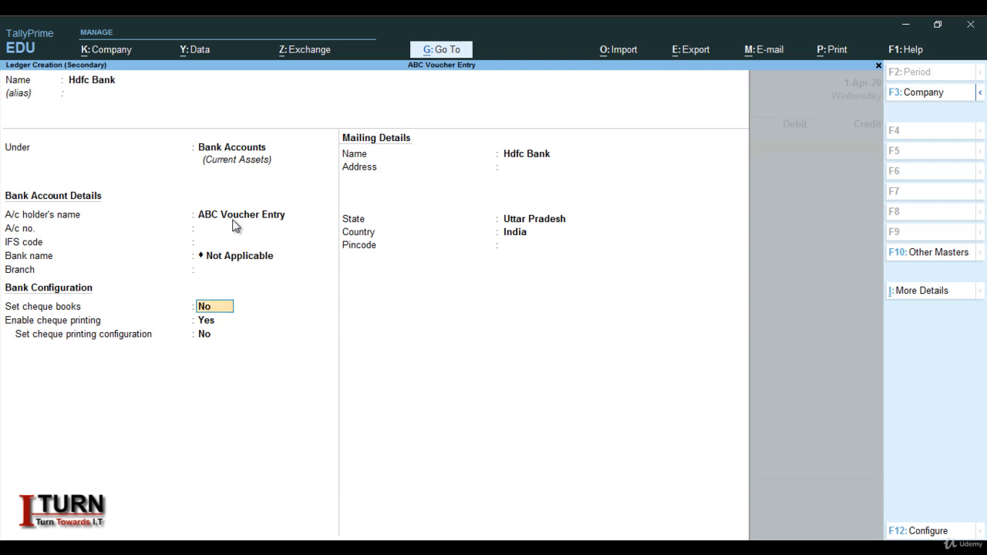
{"action": "key", "text": "Return"}
{"action": "key", "text": "Return"}
{"action": "key", "text": "Return"}
{"action": "key", "text": "Return"}
{"action": "key", "text": "Return"}
{"action": "key", "text": "Return"}
{"action": "key", "text": "Return"}
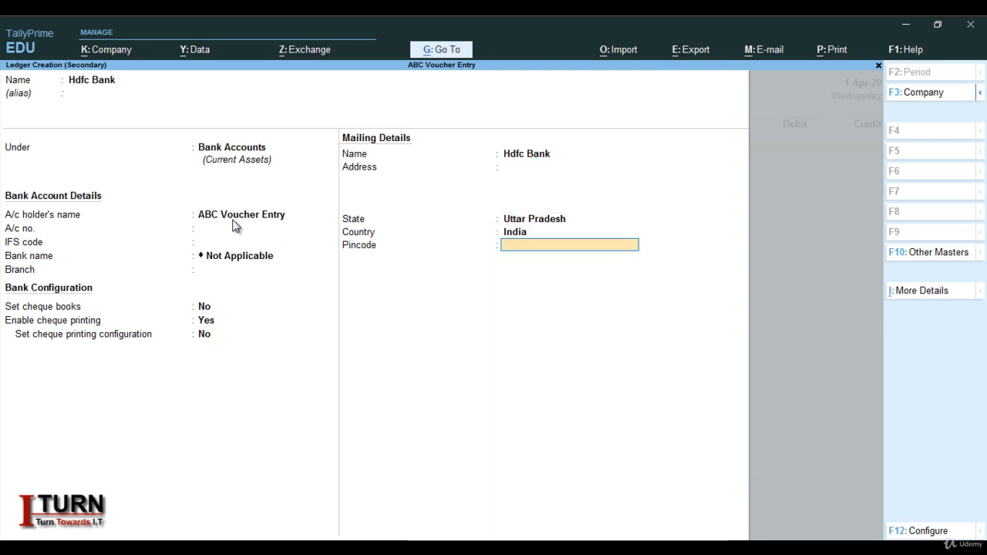
{"action": "key", "text": "Return"}
{"action": "key", "text": "Return"}
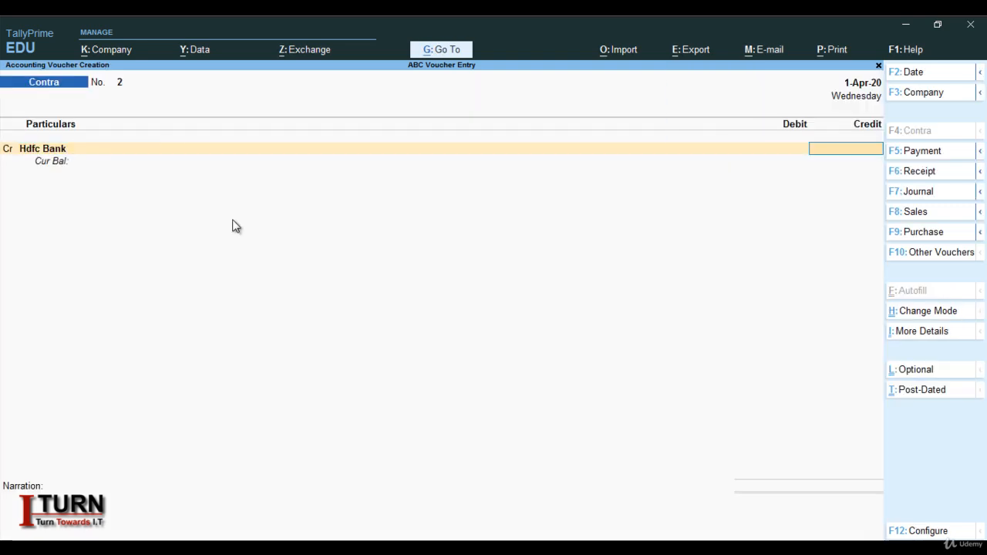
- Credit Hdfc Bank with 4000 as Cheque, with cheque range Not Applicable and no instrument number
{"action": "type", "text": "4000"}
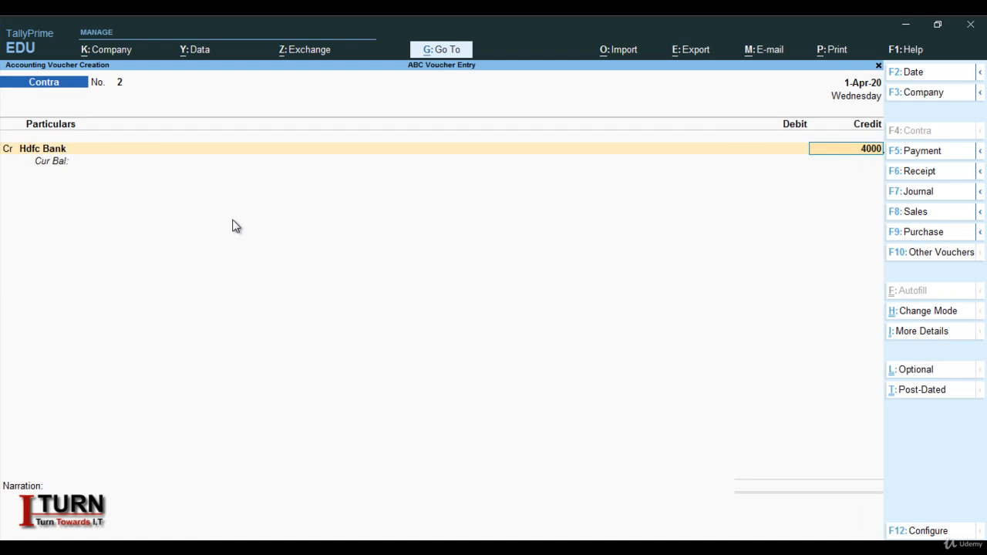
{"action": "key", "text": "Return"}
{"action": "key", "text": "Return"}
{"action": "key", "text": "Return"}
{"action": "key", "text": "Return"}
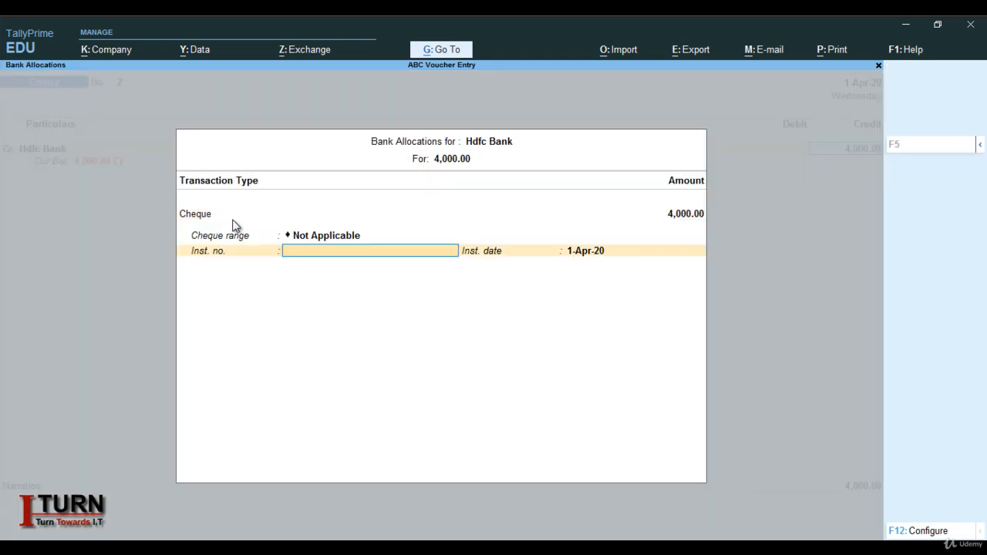
{"action": "key", "text": "Return"}
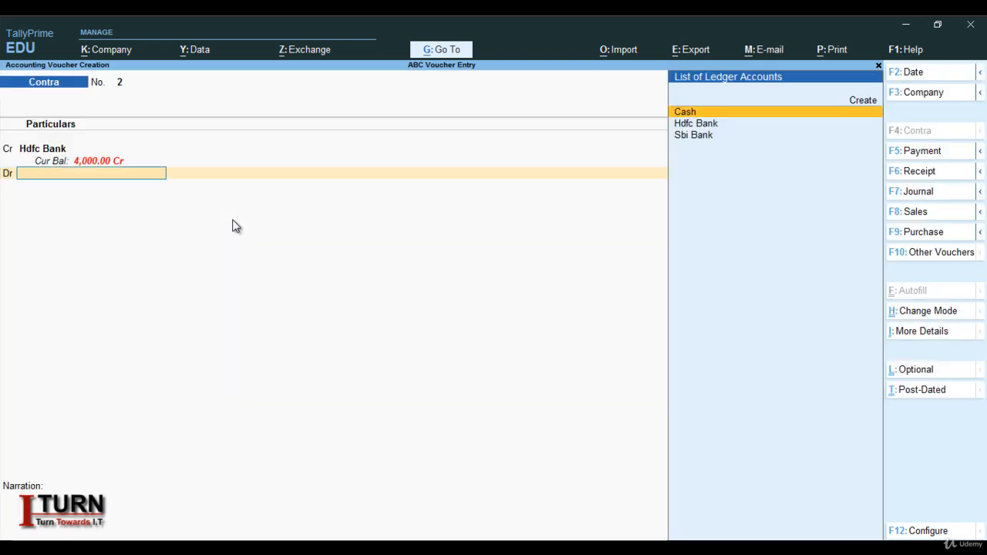
- Debit Sbi Bank with 4,000.00 as Cheque/DD, leave the instrument number and bank empty, and save the contra voucher
{"action": "key", "text": "Down"}
{"action": "key", "text": "Down"}
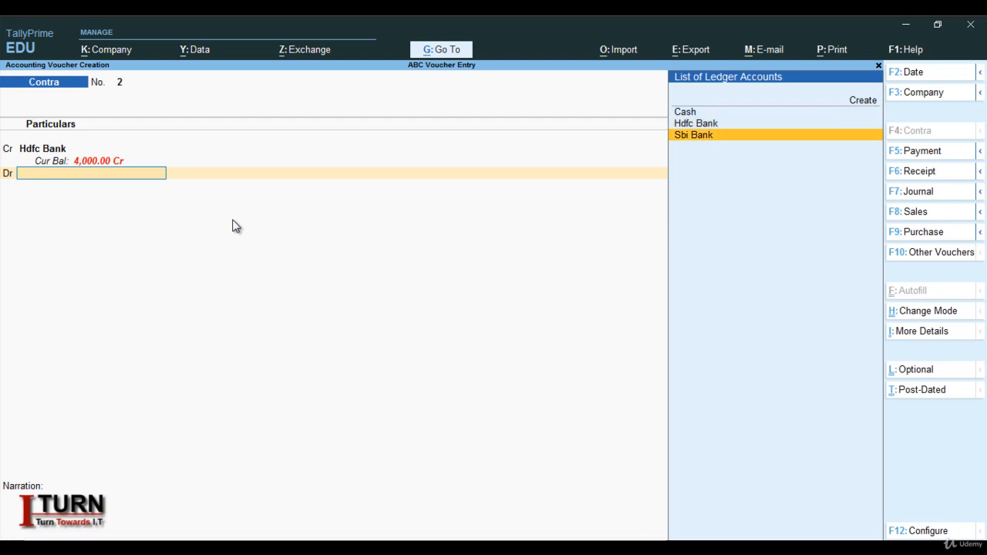
{"action": "key", "text": "Return"}
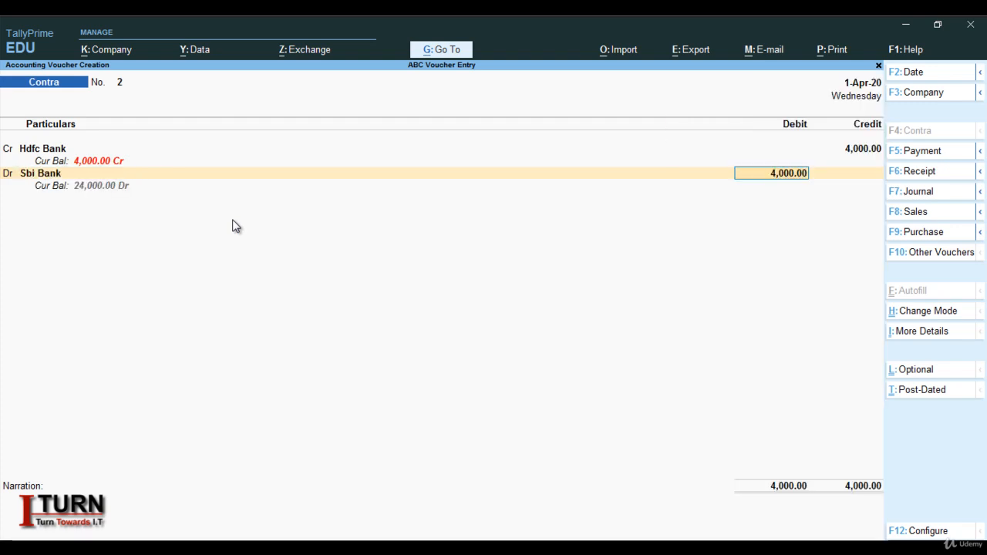
{"action": "key", "text": "Return"}
{"action": "key", "text": "Return"}
{"action": "key", "text": "Return"}
{"action": "key", "text": "Return"}
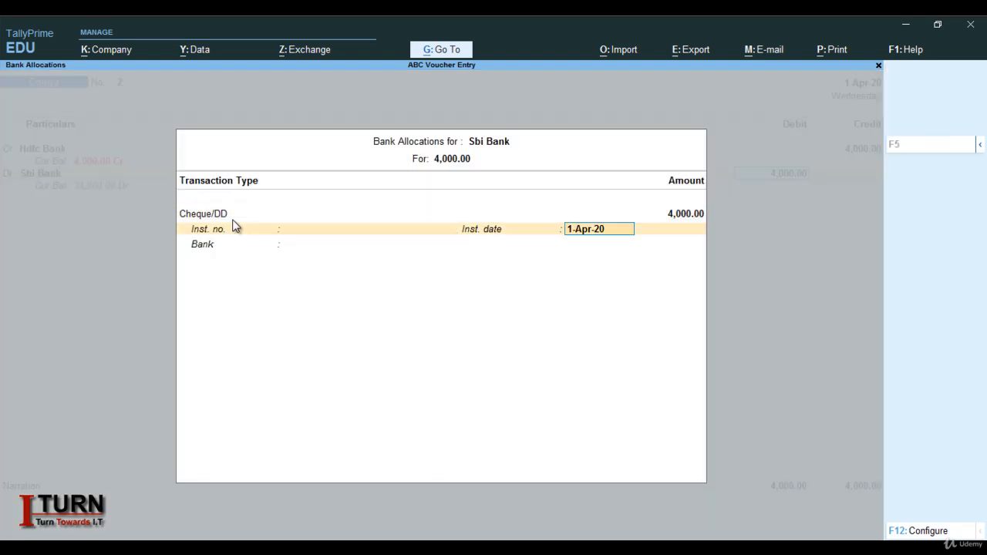
{"action": "key", "text": "Return"}
{"action": "key", "text": "Return"}
{"action": "key", "text": "Return"}
{"action": "key", "text": "Return"}
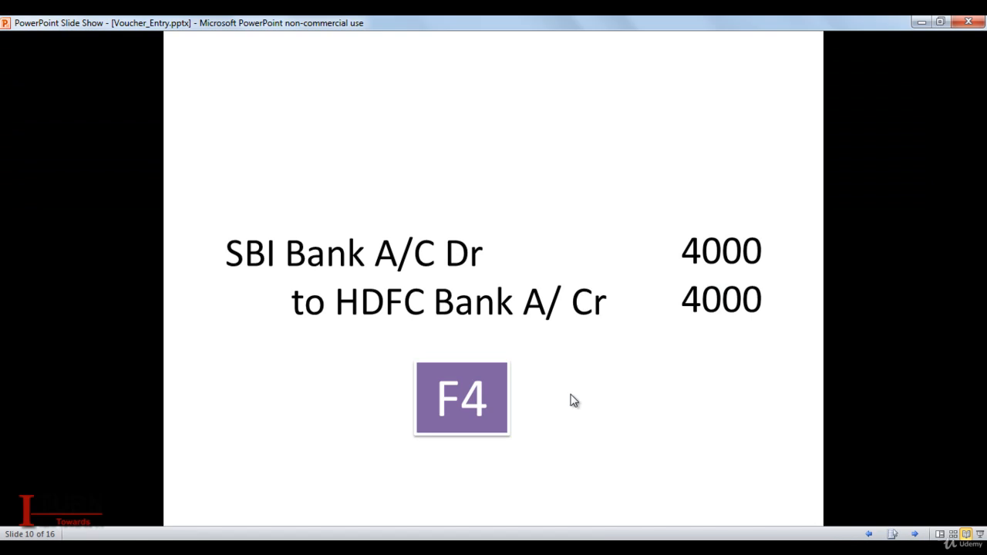
- Examine the fifth transaction with its journal entry and voucher type in the PowerPoint slide show, and return to TallyPrime
{"action": "left_click", "coordinate": [587, 399]}
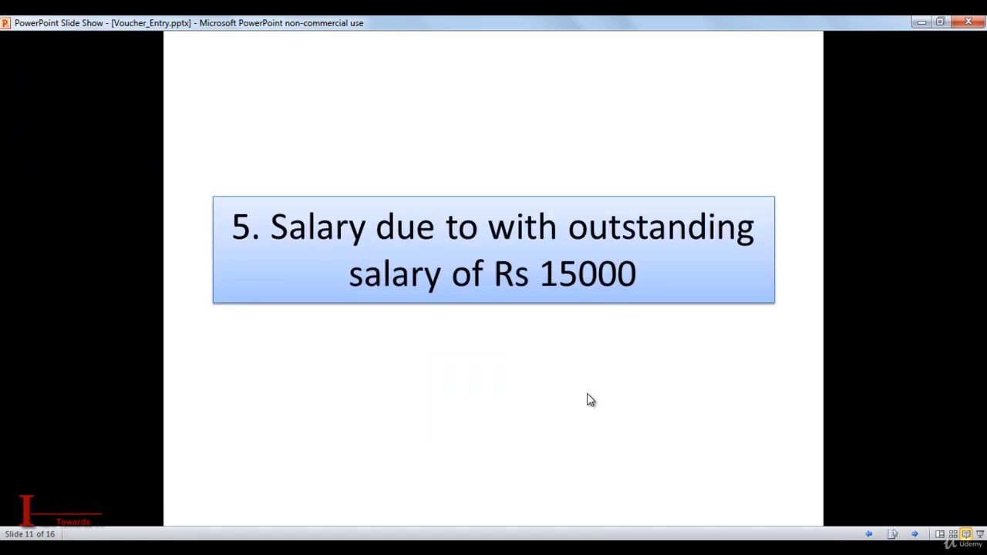
{"action": "left_click", "coordinate": [587, 400]}
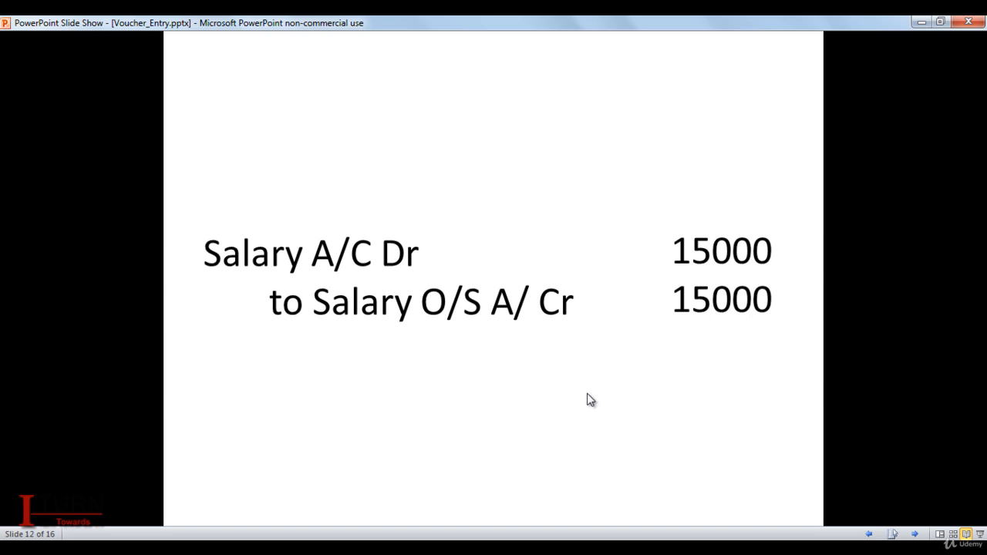
{"action": "left_click", "coordinate": [588, 394]}
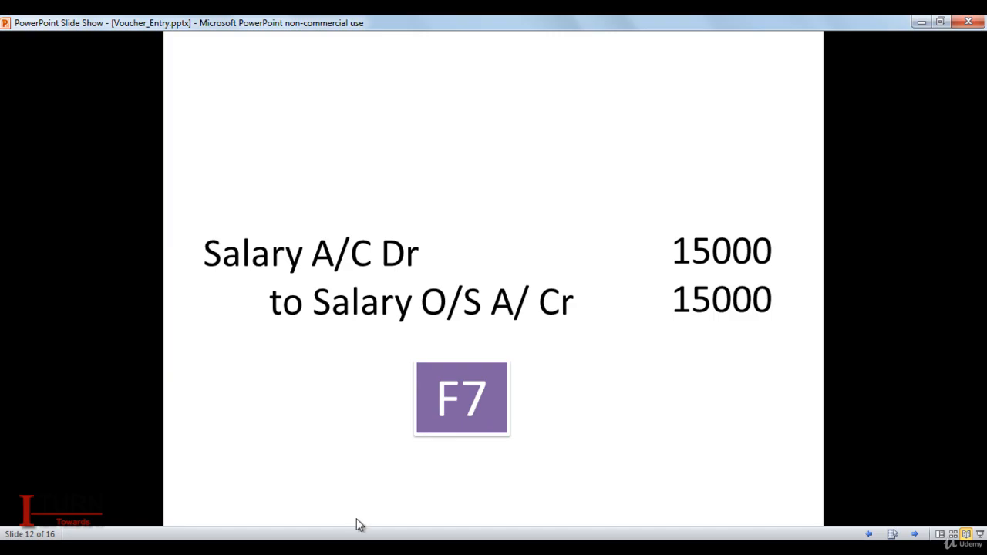
{"action": "key", "text": "alt+Tab"}
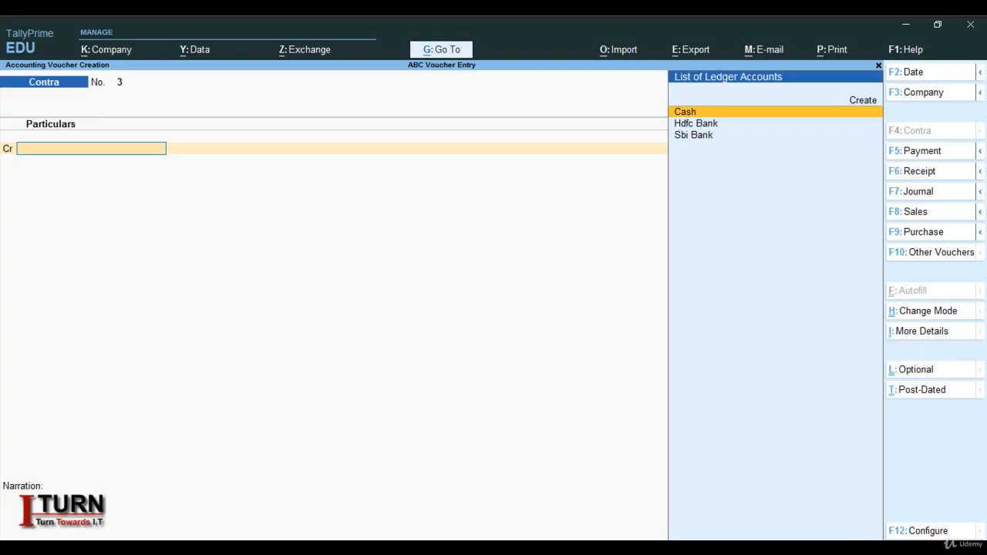
- Start a journal voucher and create a ledger named Salary under Indirect Expenses for its debit line
{"action": "key", "text": "F7"}
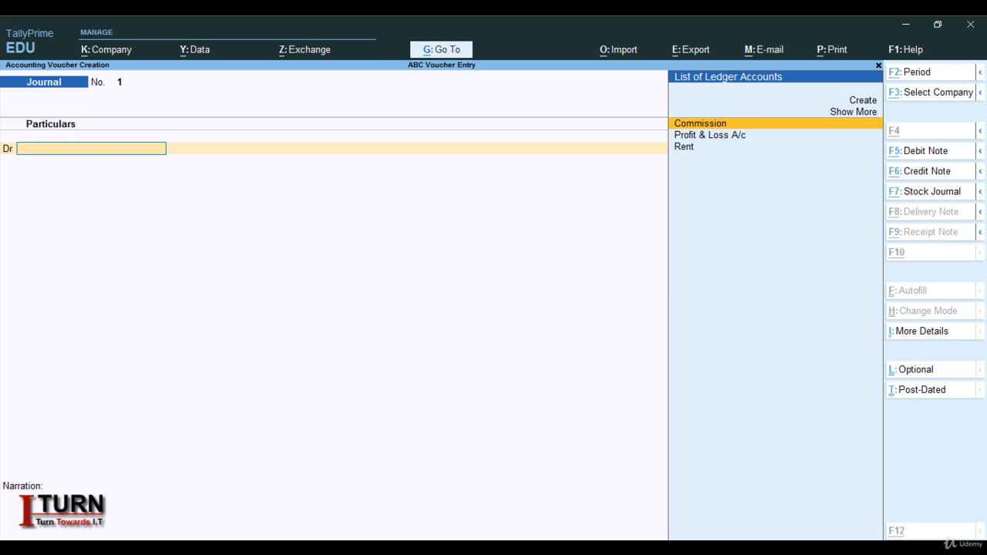
{"action": "key", "text": "alt+c"}
{"action": "type", "text": "Salary"}
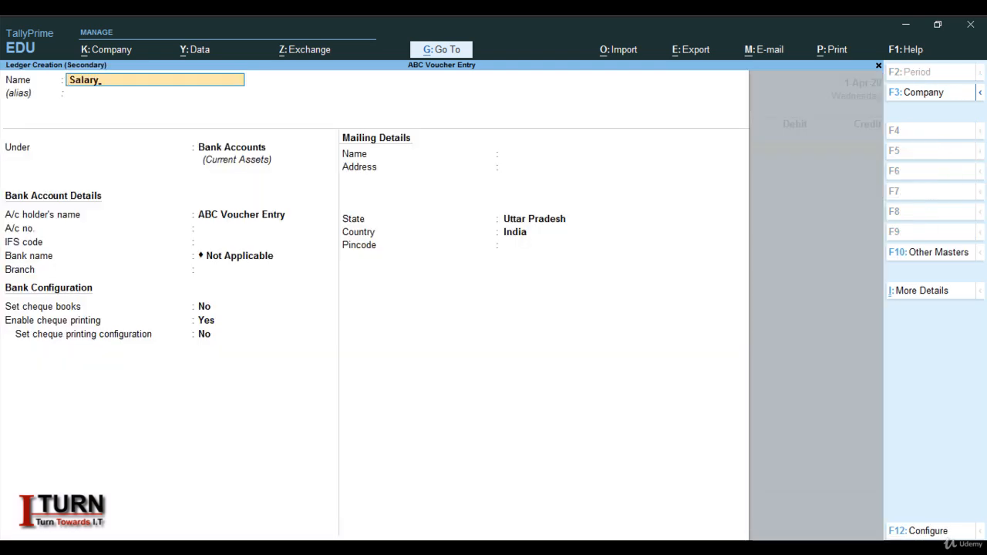
{"action": "key", "text": "Return"}
{"action": "key", "text": "Return"}
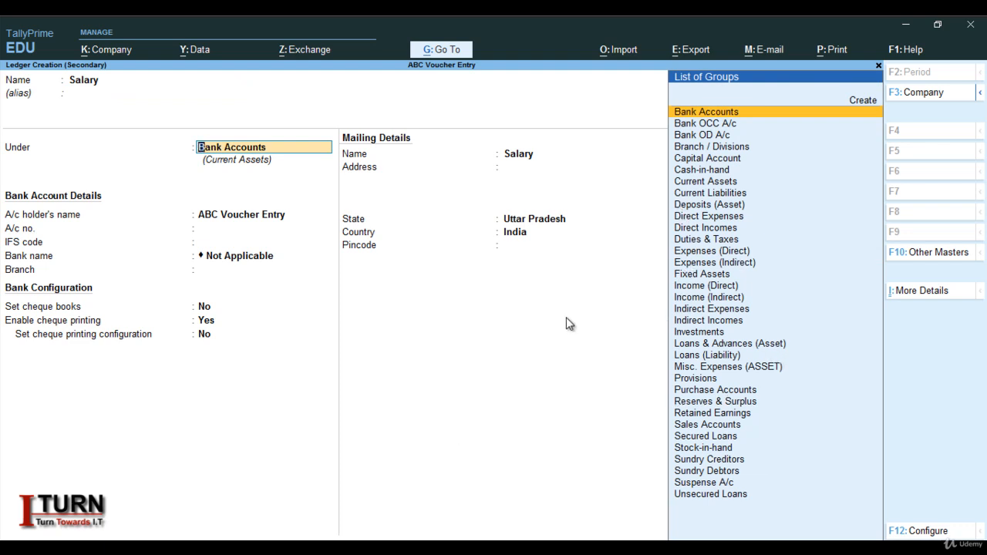
{"action": "type", "text": "In"}
{"action": "key", "text": "Down"}
{"action": "key", "text": "Down"}
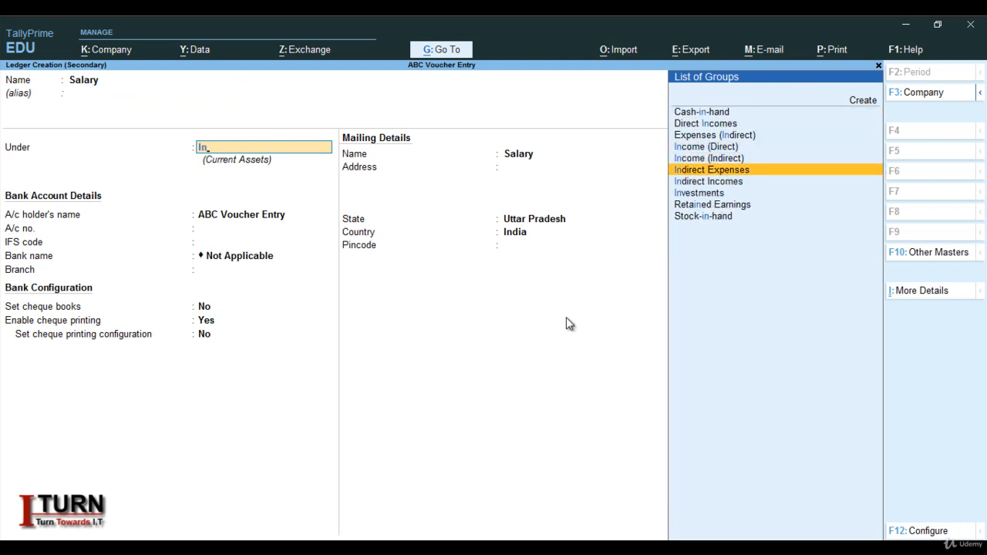
{"action": "key", "text": "Return"}
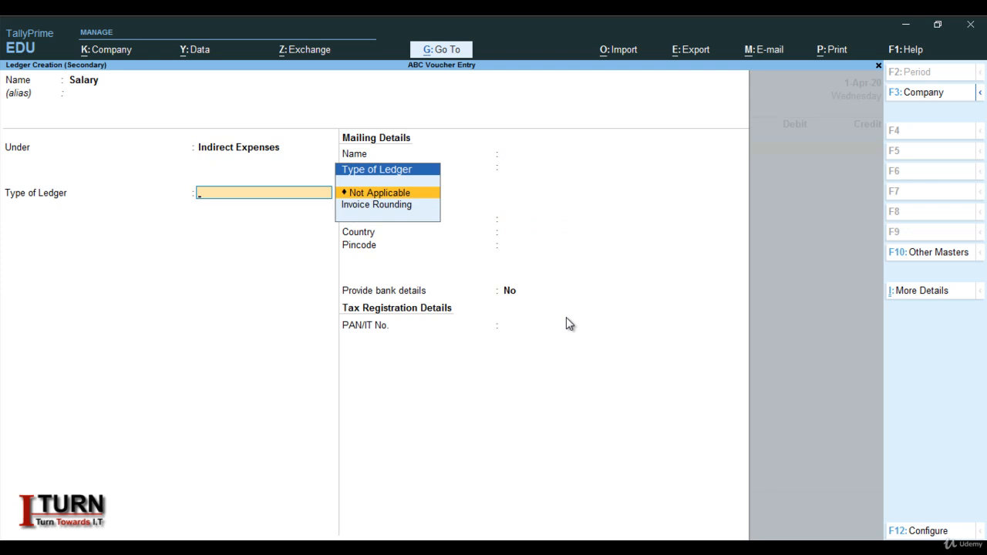
- Keep the type of ledger as Not Applicable, save the Salary ledger, and debit it with 15000
{"action": "key", "text": "Return"}
{"action": "key", "text": "Return"}
{"action": "key", "text": "Return"}
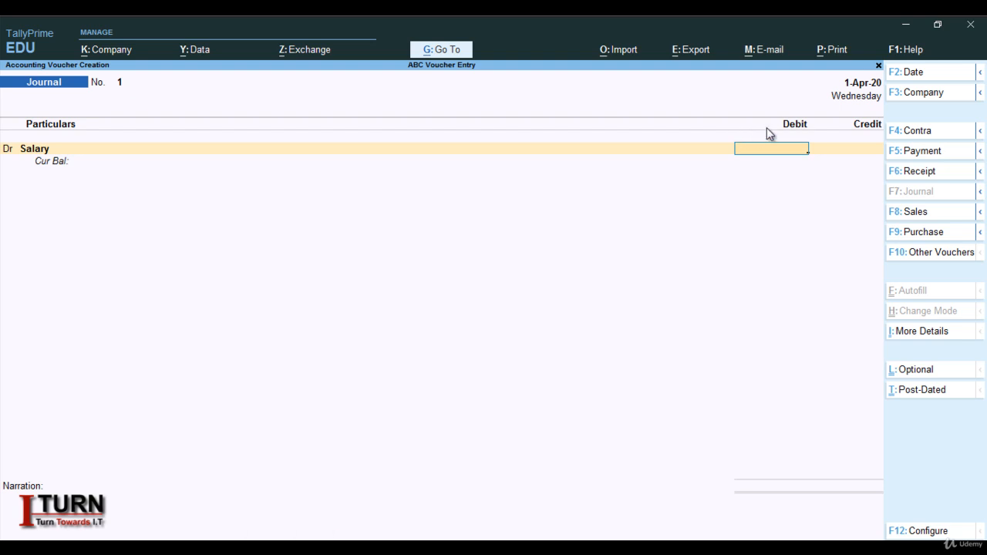
{"action": "type", "text": "15000"}
{"action": "key", "text": "Return"}
- Add a credit line to the journal voucher and create a ledger named Salary Outstanding under Current Liabilities for it
{"action": "key", "text": "c"}
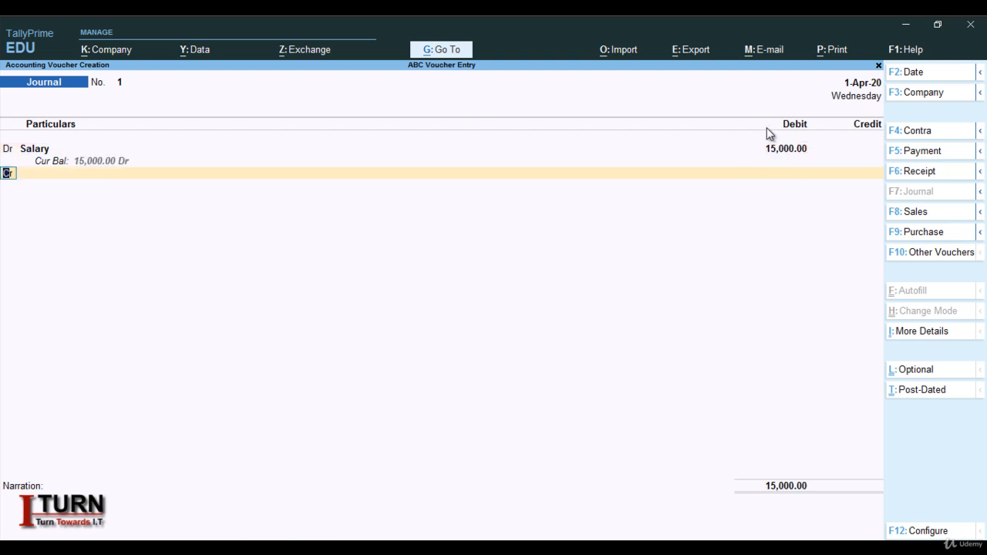
{"action": "key", "text": "Return"}
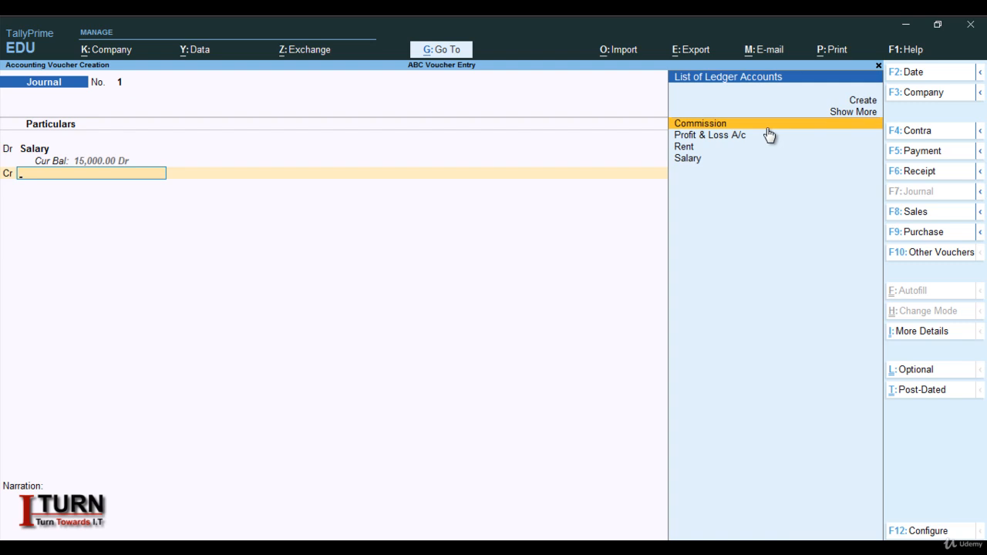
{"action": "key", "text": "alt+c"}
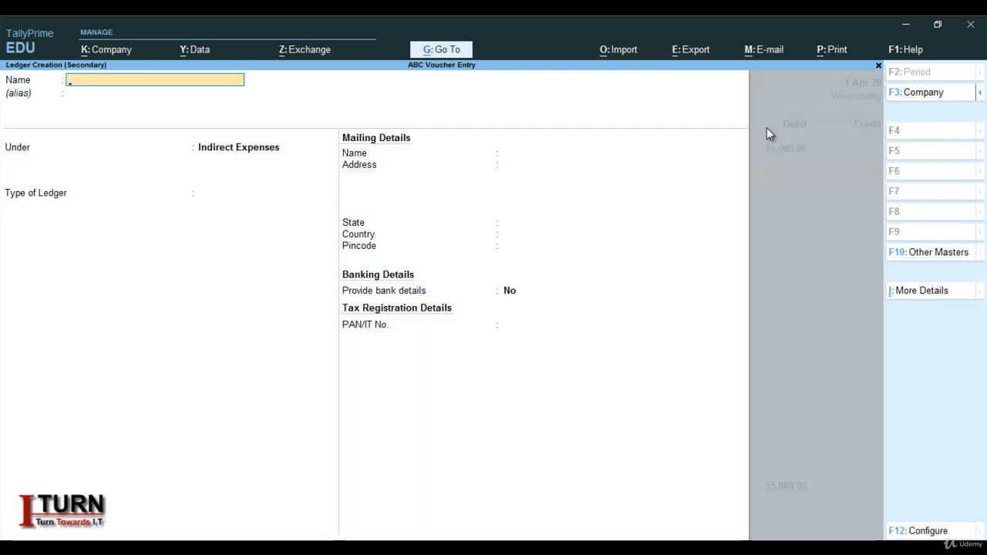
{"action": "type", "text": "Salary Outsta"}
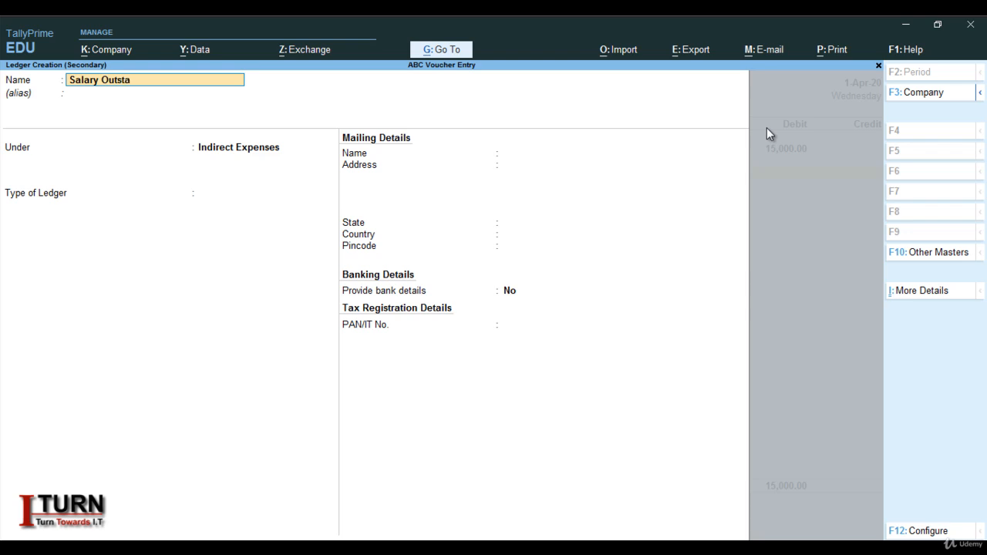
{"action": "type", "text": "nding"}
{"action": "key", "text": "Return"}
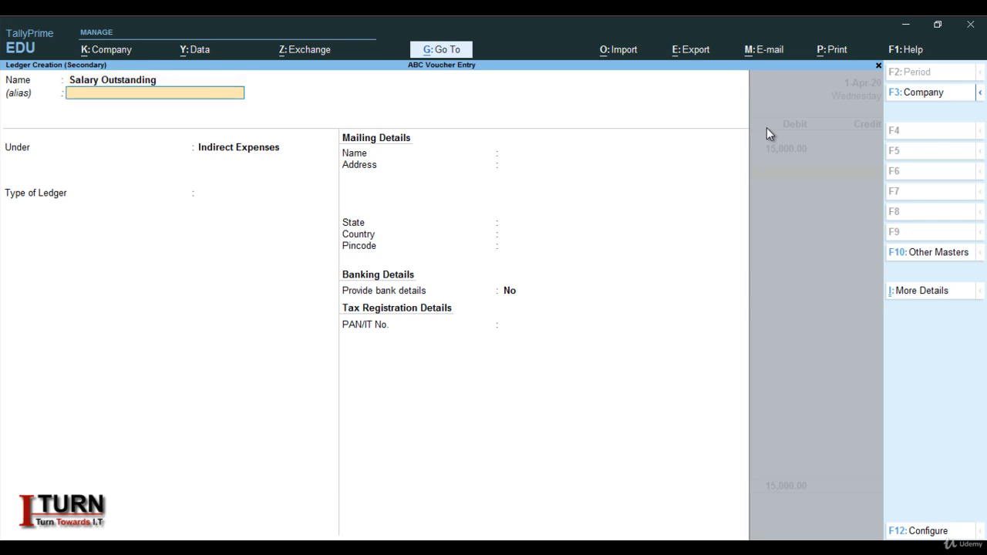
{"action": "key", "text": "Return"}
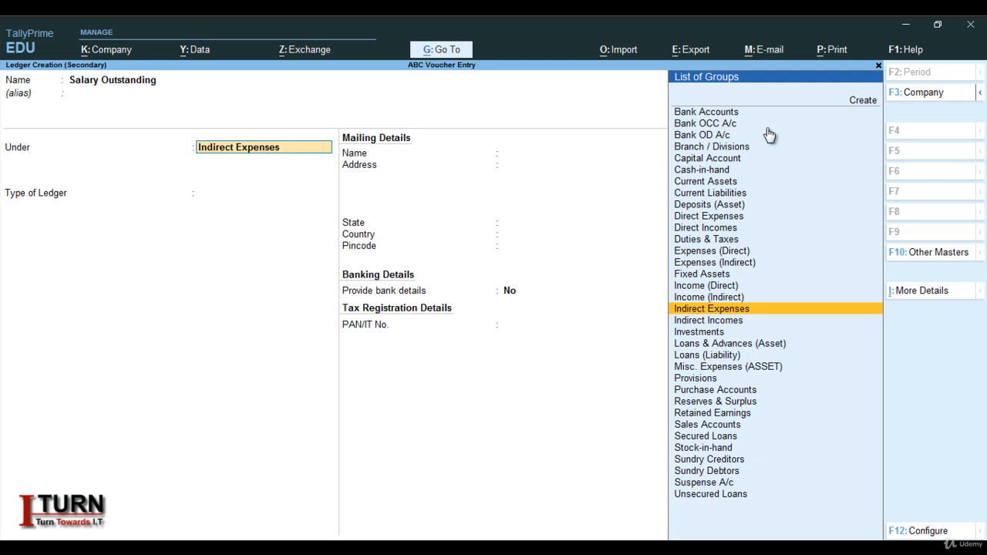
{"action": "type", "text": "Cur"}
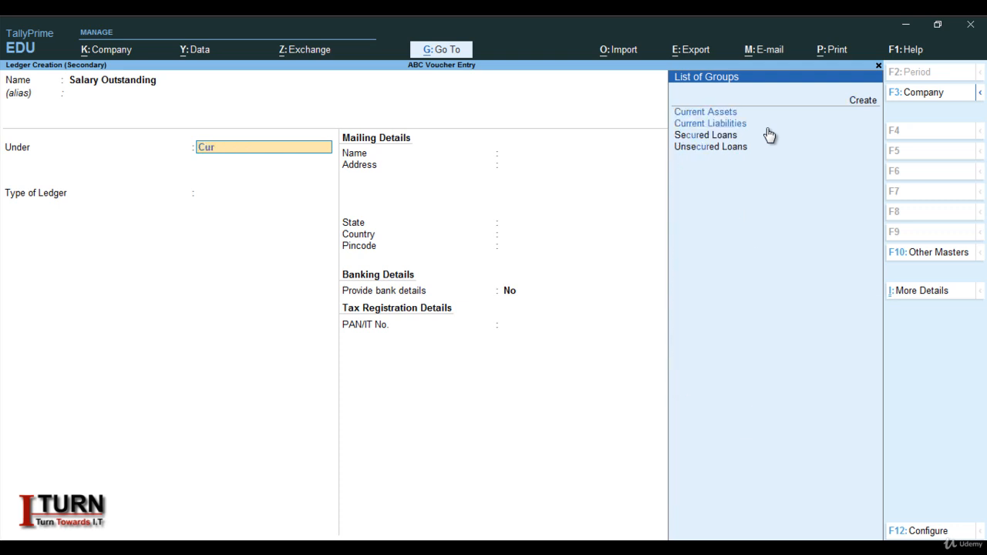
{"action": "key", "text": "Down"}
{"action": "key", "text": "Down"}
{"action": "key", "text": "Return"}
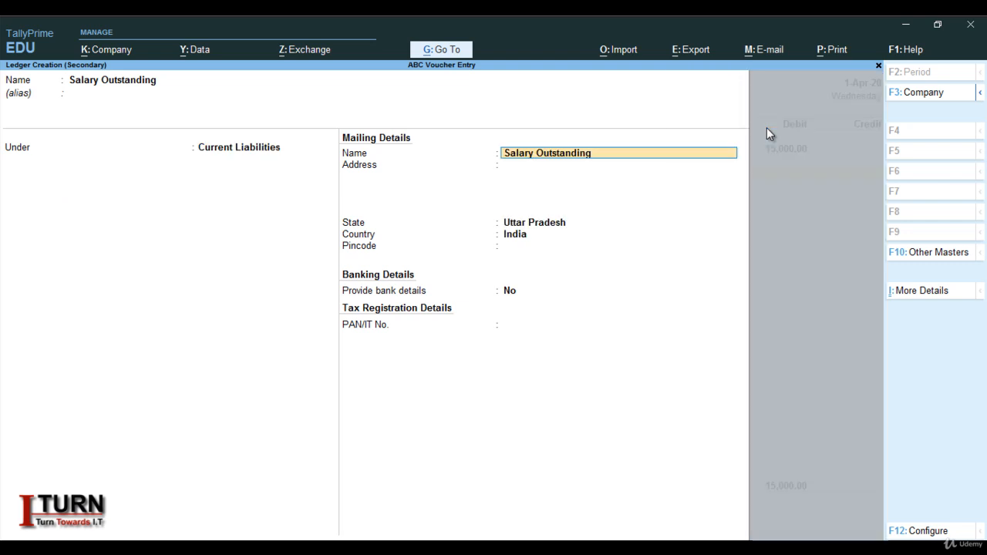
- Keep the default mailing, banking and tax details for the Salary Outstanding ledger and save it into the credit line
{"action": "key", "text": "Return"}
{"action": "key", "text": "Return"}
{"action": "key", "text": "Return"}
{"action": "key", "text": "Return"}
{"action": "key", "text": "Return"}
{"action": "key", "text": "Return"}
{"action": "key", "text": "Return"}
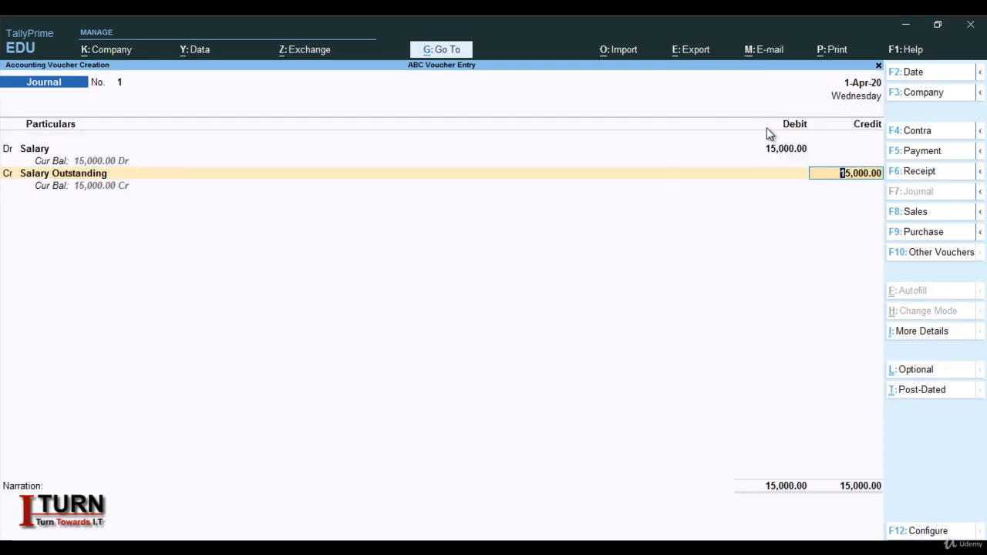
- Credit Salary Outstanding with 15,000.00, leave the narration empty, and save the journal voucher
{"action": "key", "text": "Return"}
{"action": "key", "text": "Return"}
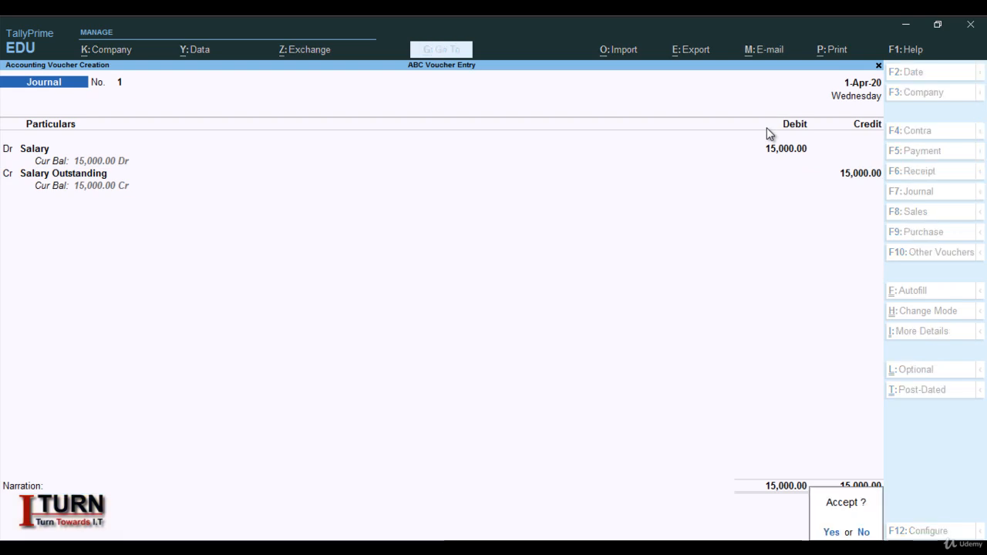
{"action": "key", "text": "Return"}
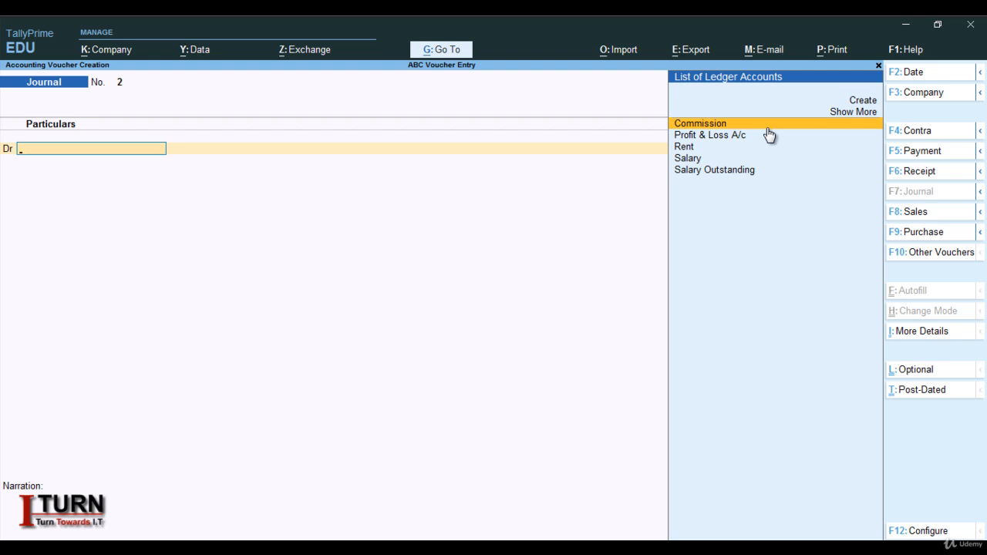
- Start a payment voucher and debit Salary Outstanding with 15000
{"action": "key", "text": "F5"}
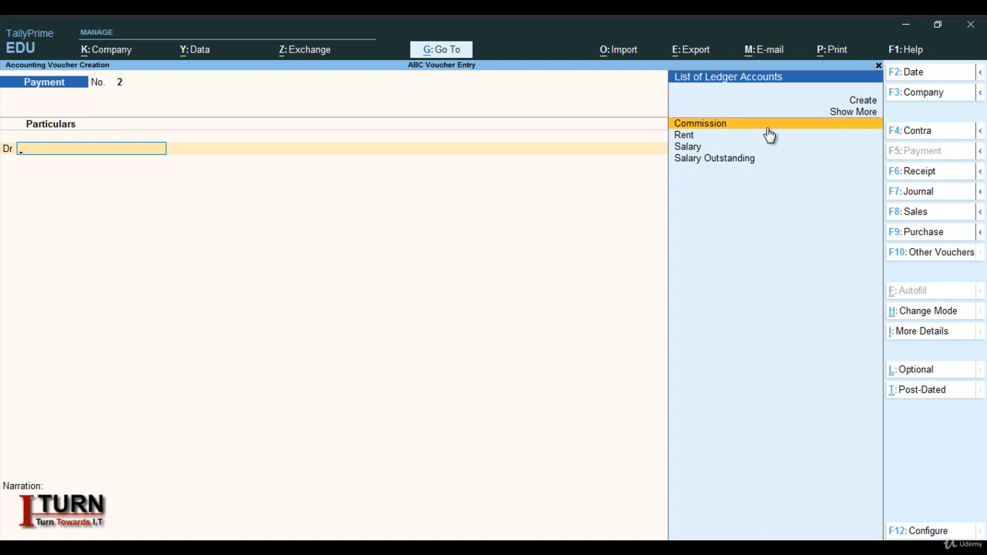
{"action": "key", "text": "Down"}
{"action": "key", "text": "Down"}
{"action": "key", "text": "Down"}
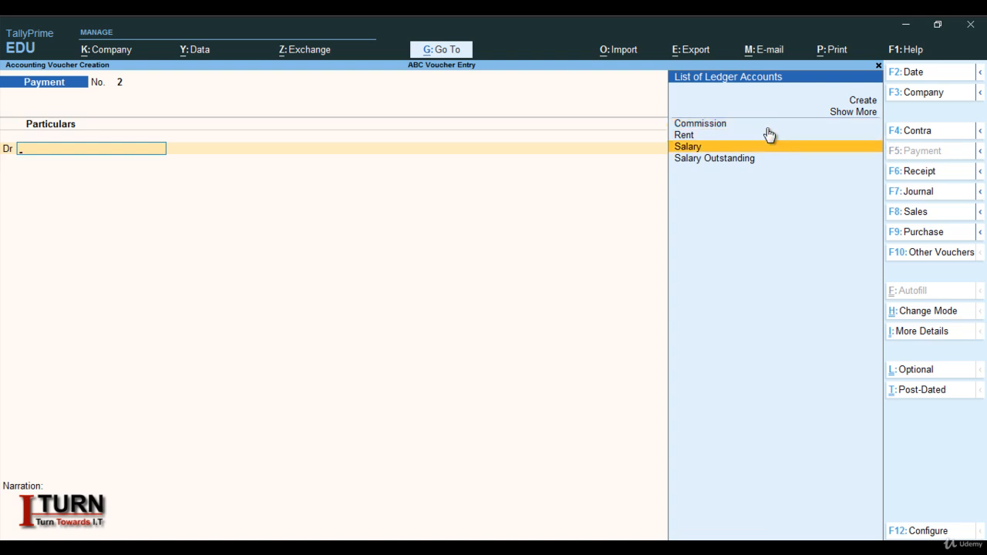
{"action": "key", "text": "Return"}
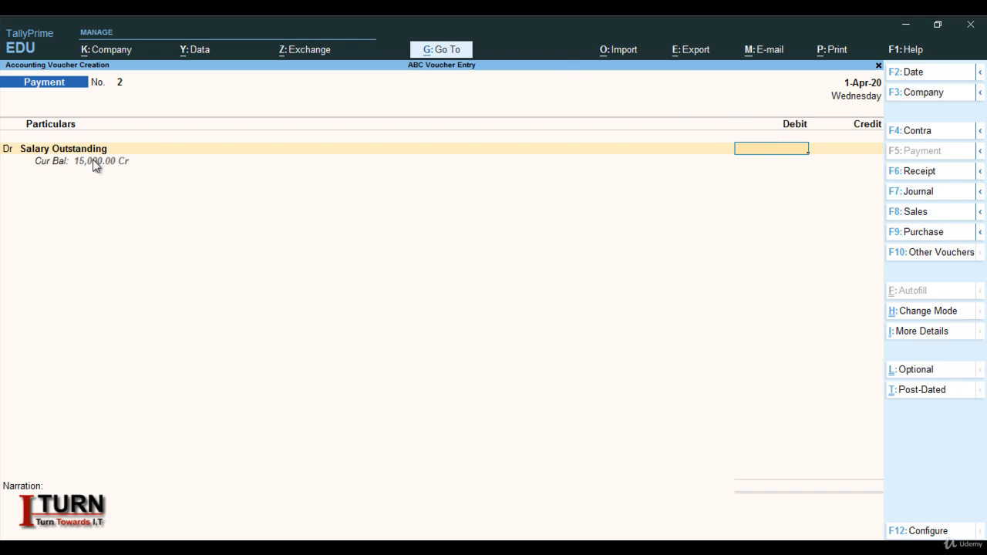
{"action": "type", "text": "15000"}
{"action": "key", "text": "Return"}
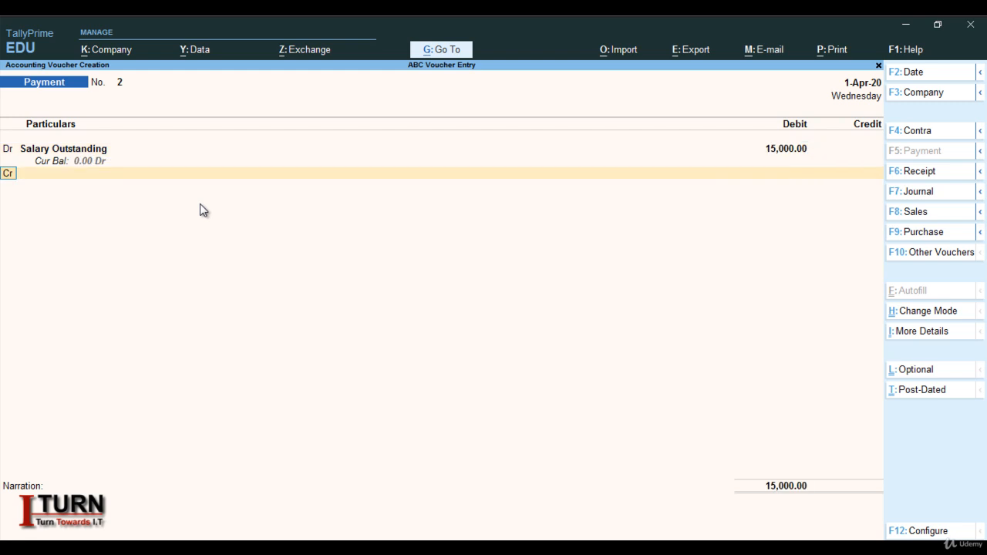
- Credit Cash with 15,000.00, leave the narration empty, and save the payment voucher
{"action": "key", "text": "Return"}
{"action": "key", "text": "Return"}
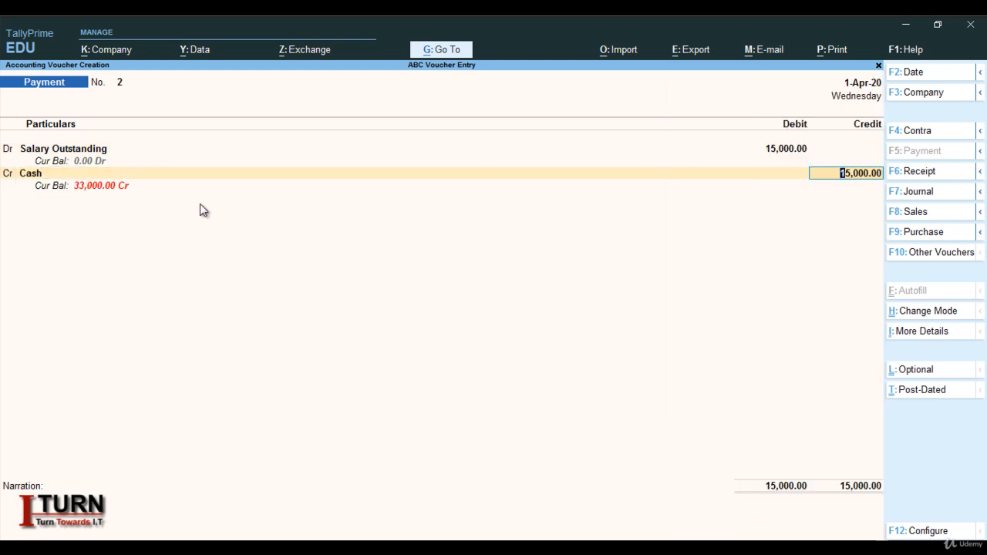
{"action": "key", "text": "Return"}
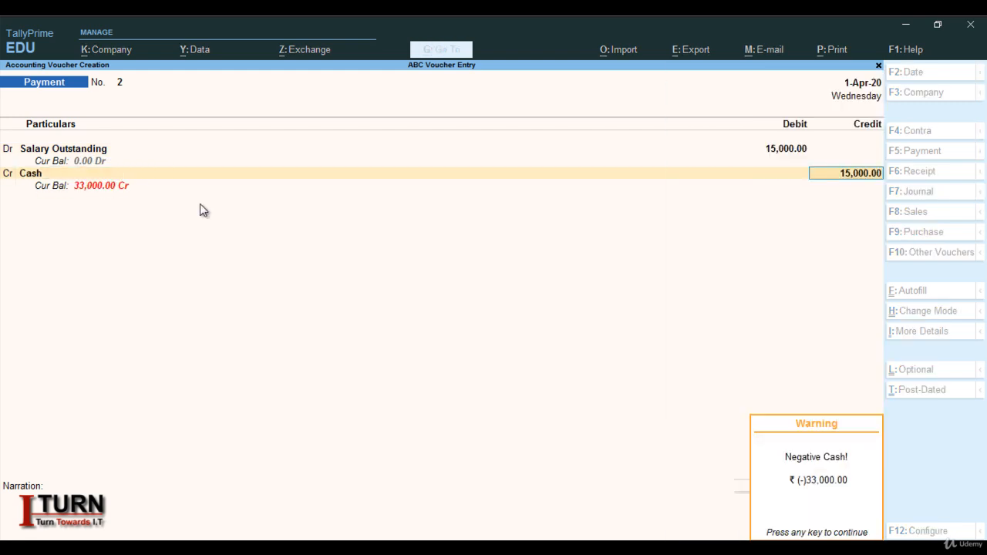
{"action": "key", "text": "Return"}
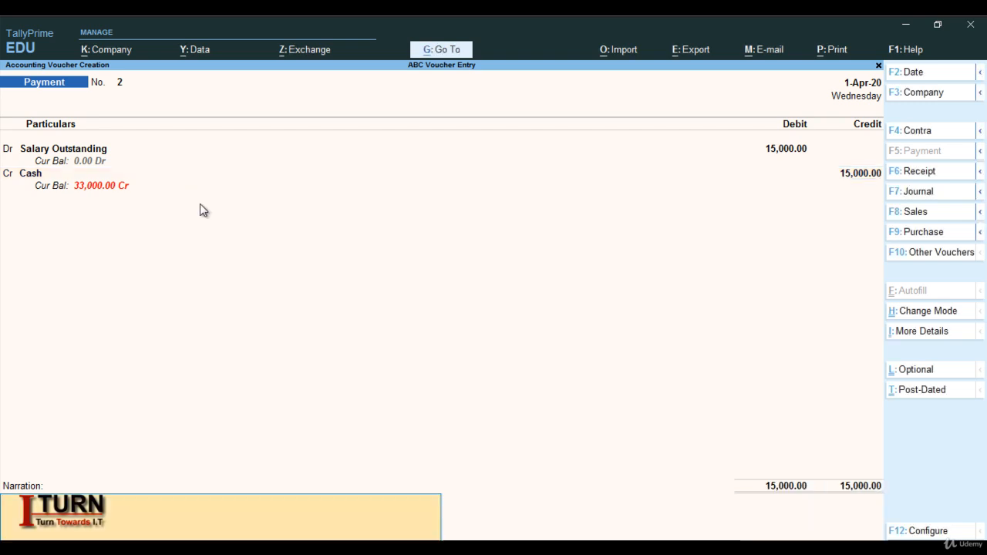
{"action": "key", "text": "Return"}
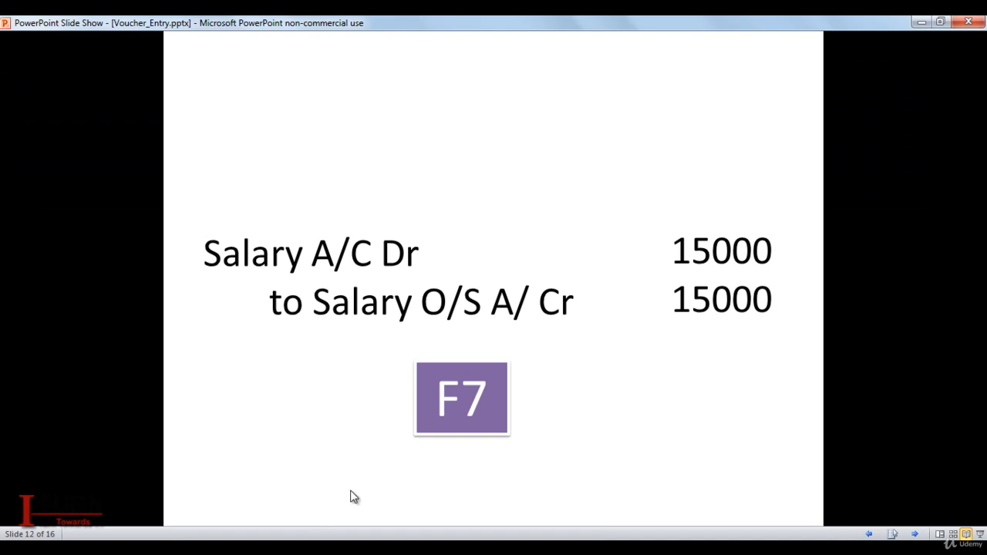
- Examine the sixth transaction with its journal entry and voucher type in the PowerPoint slide show, and return to TallyPrime
{"action": "left_click", "coordinate": [540, 447]}
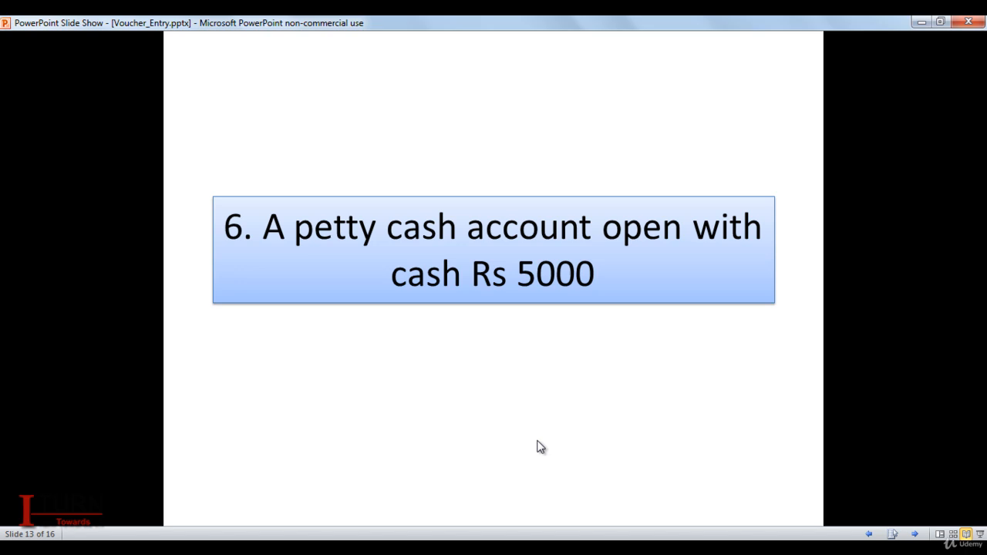
{"action": "left_click", "coordinate": [540, 448]}
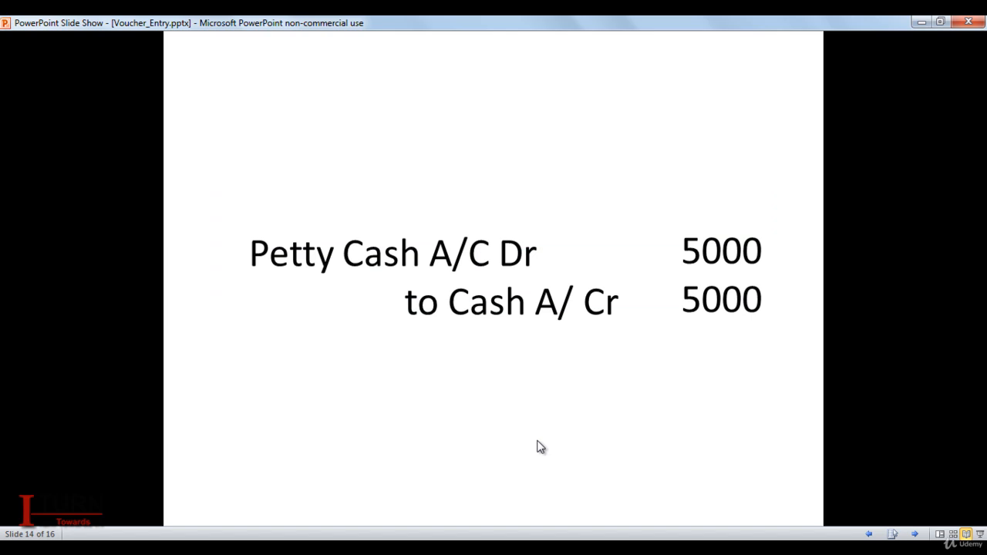
{"action": "left_click", "coordinate": [539, 448]}
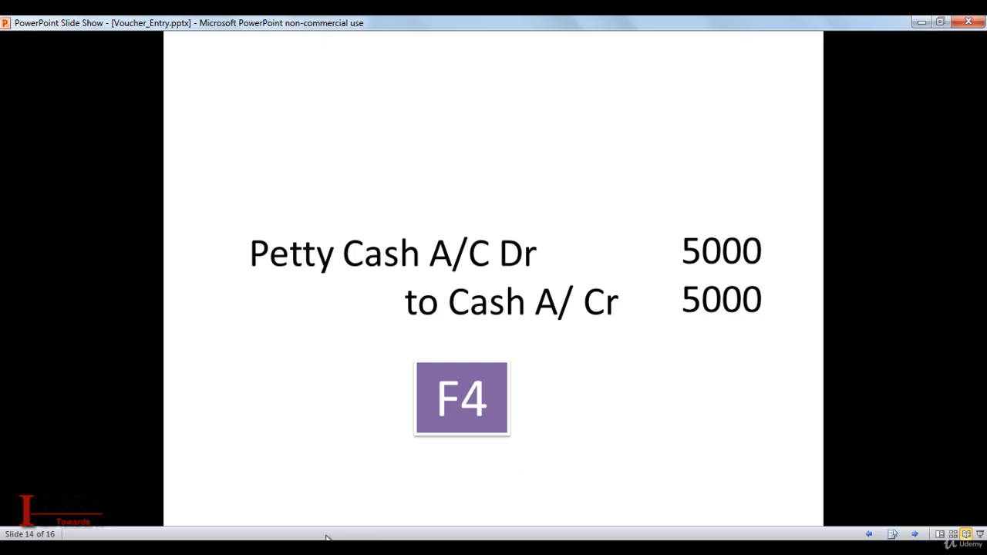
{"action": "mouse_move", "coordinate": [287, 549]}
{"action": "left_click", "coordinate": [287, 482]}
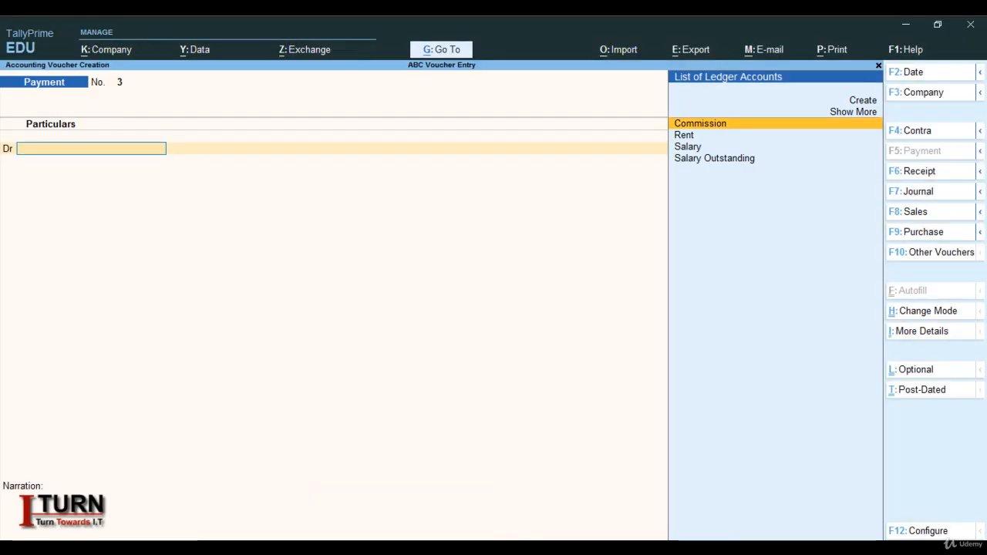
- Start a contra voucher, recheck the petty cash entry in the PowerPoint slide show, and credit Cash with 5,000
{"action": "key", "text": "F4"}
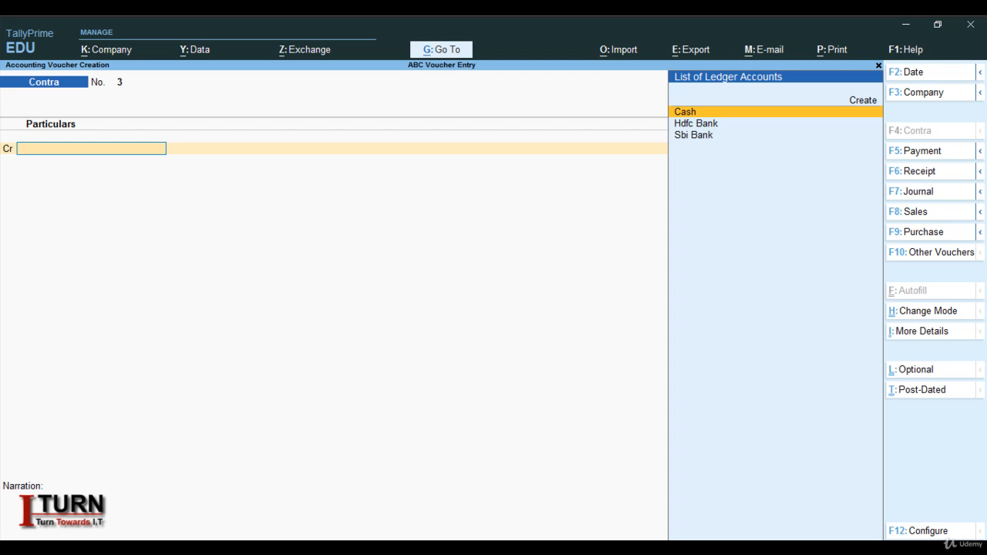
{"action": "left_click", "coordinate": [287, 482]}
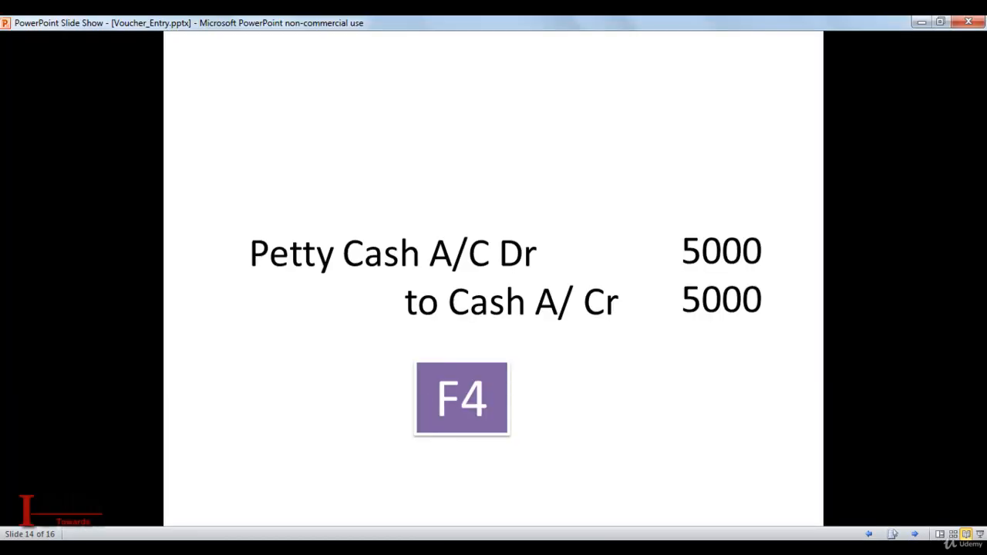
{"action": "left_click", "coordinate": [288, 540]}
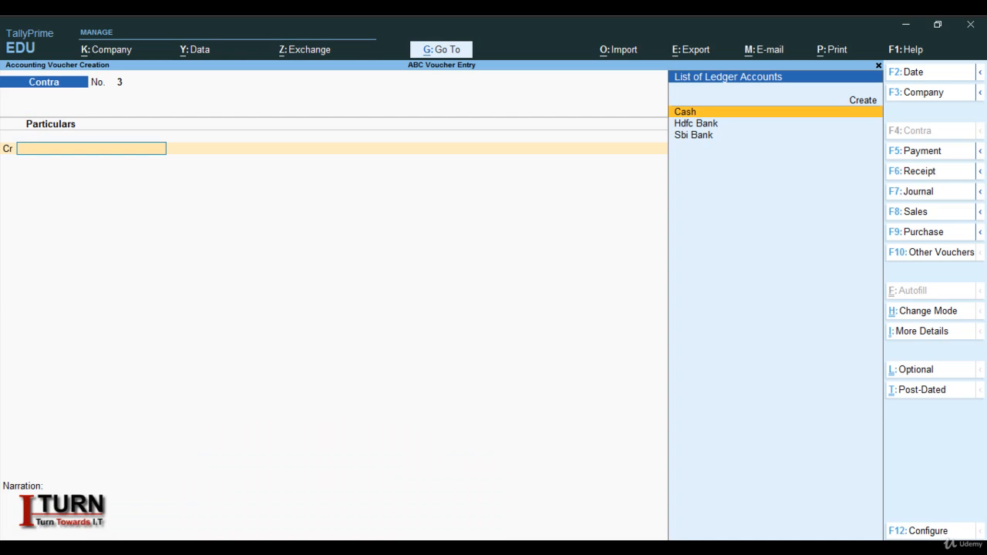
{"action": "key", "text": "Return"}
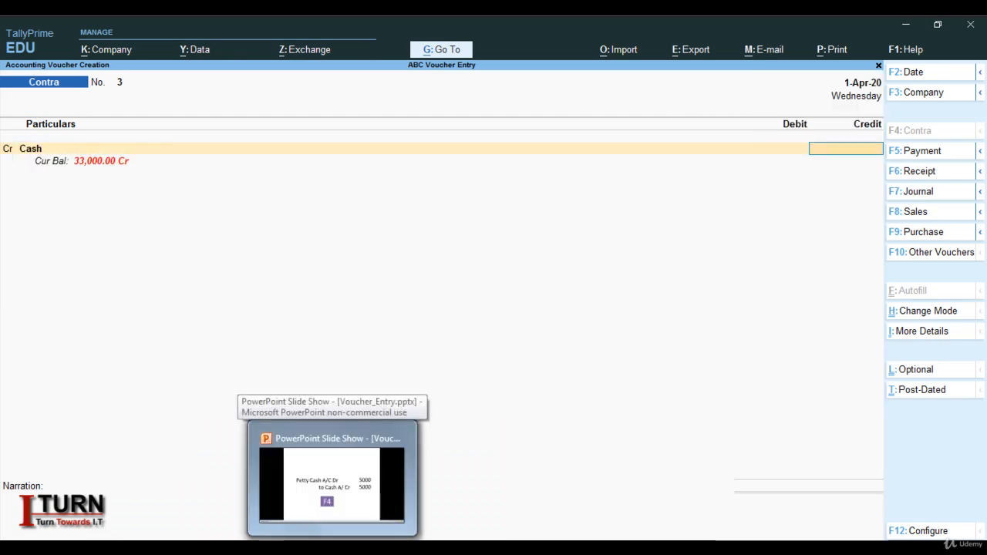
{"action": "type", "text": "5"}
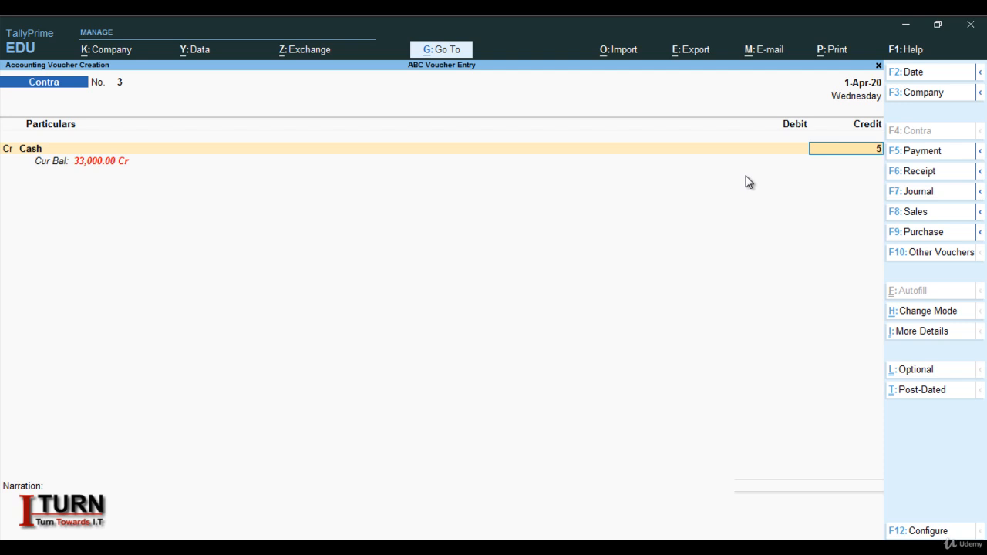
{"action": "type", "text": ",000"}
{"action": "key", "text": "Return"}
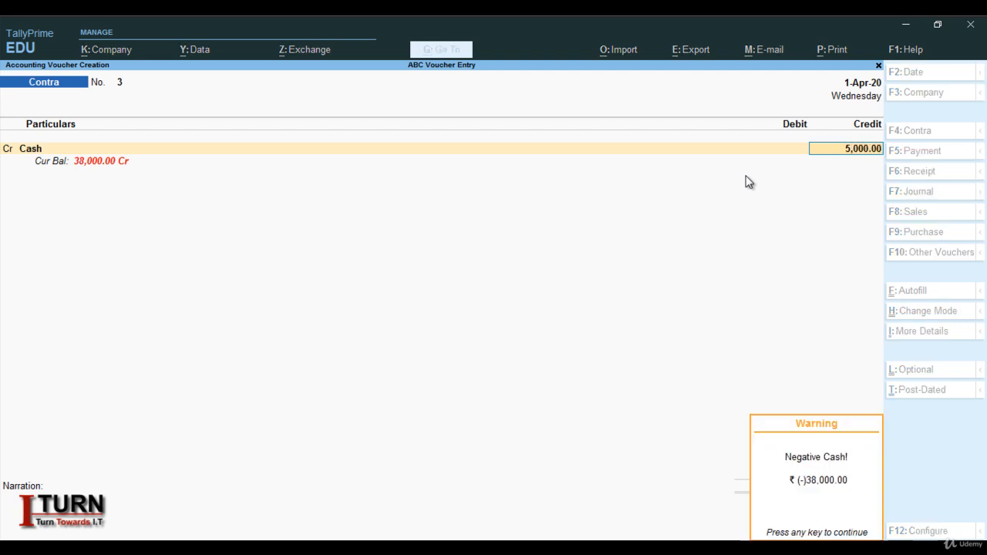
- Create a Petty Cash ledger under the Cash-in-hand group for the debit line of the contra voucher
{"action": "key", "text": "Return"}
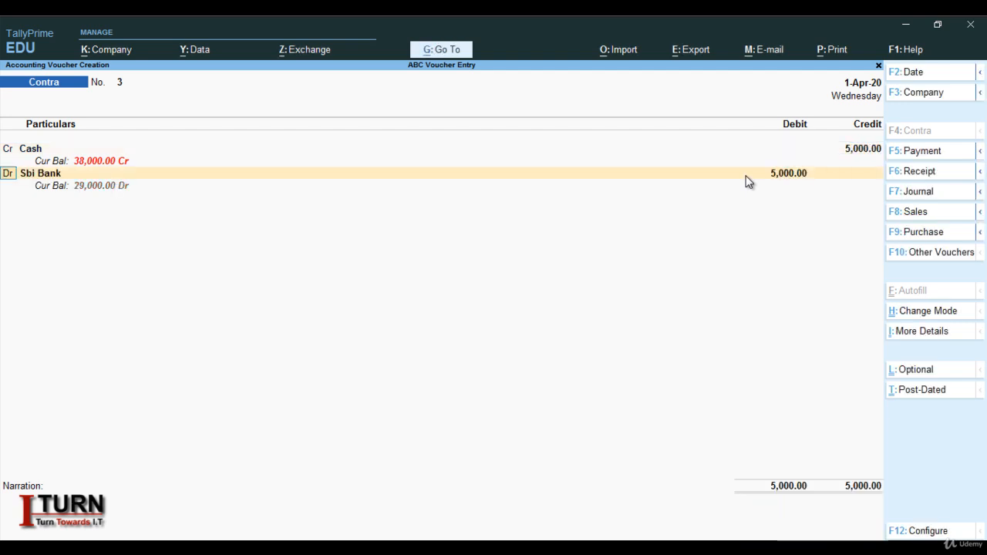
{"action": "key", "text": "Return"}
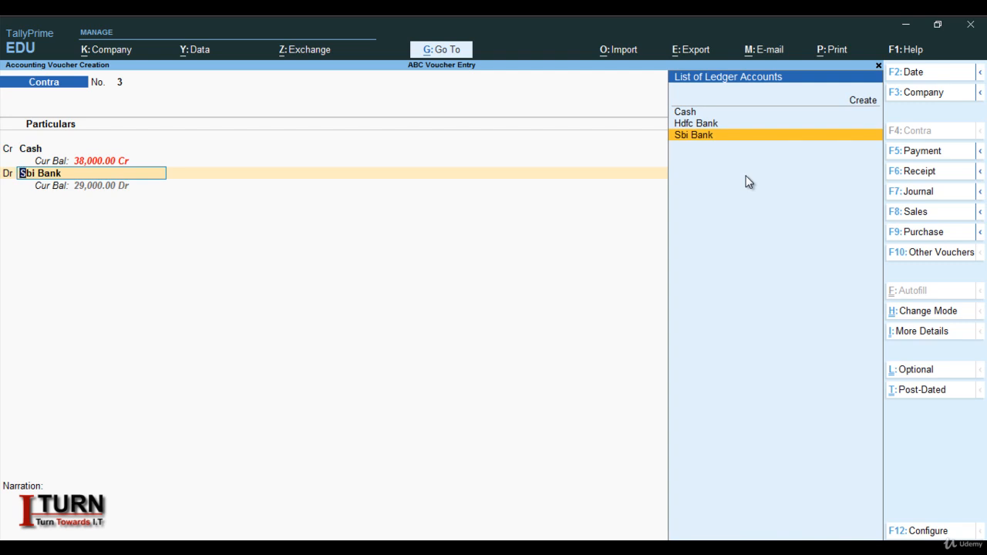
{"action": "key", "text": "alt+c"}
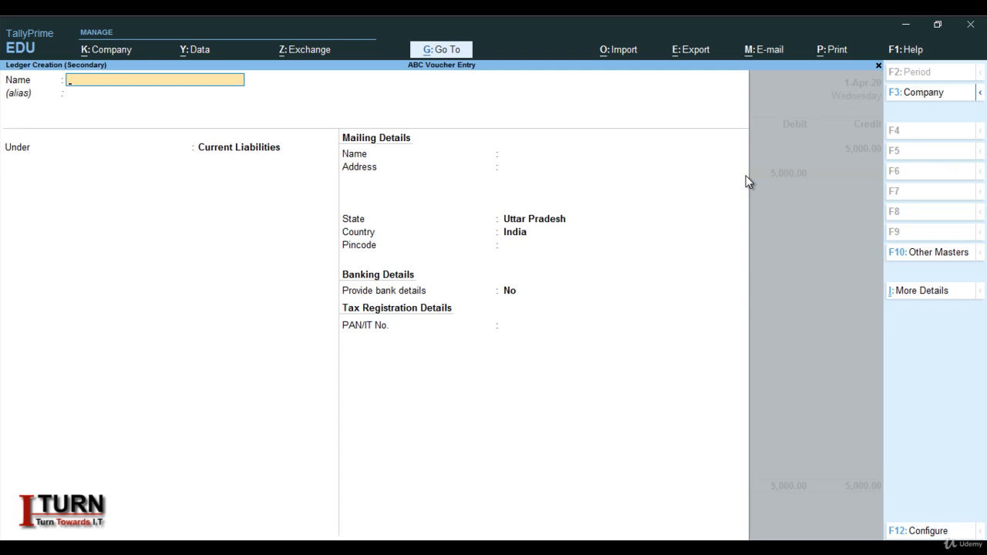
{"action": "type", "text": "Petty Cash"}
{"action": "key", "text": "Return"}
{"action": "key", "text": "Return"}
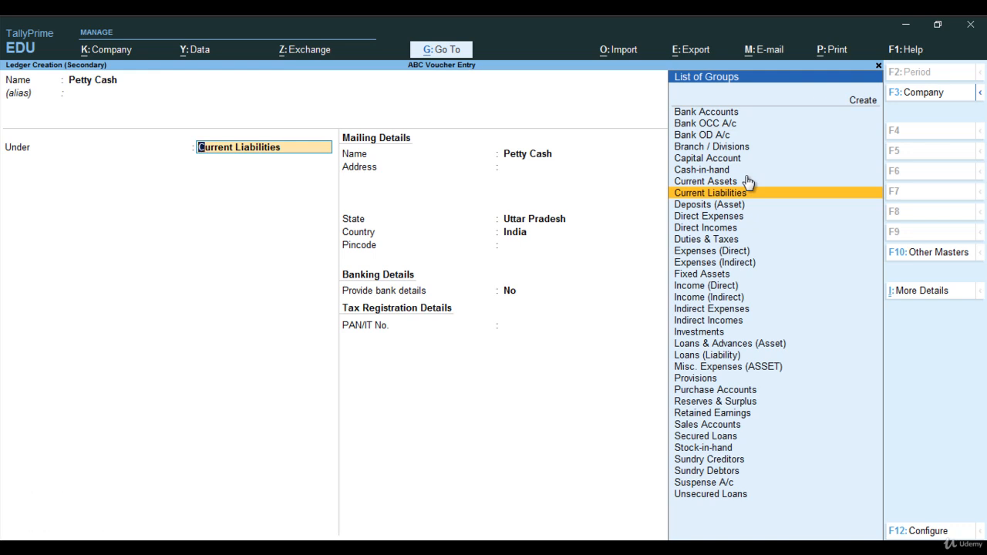
{"action": "type", "text": "Cas"}
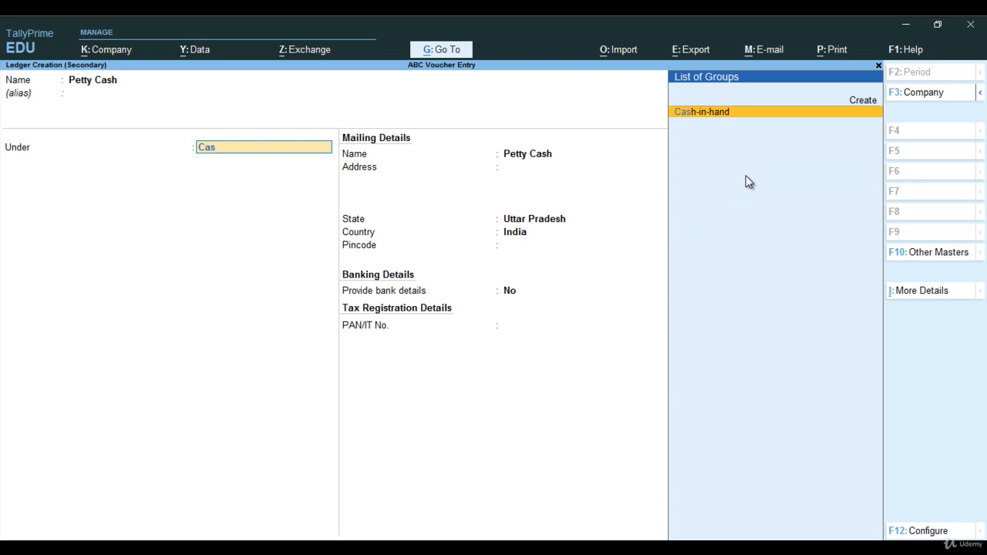
{"action": "key", "text": "Return"}
{"action": "key", "text": "Return"}
{"action": "key", "text": "Return"}
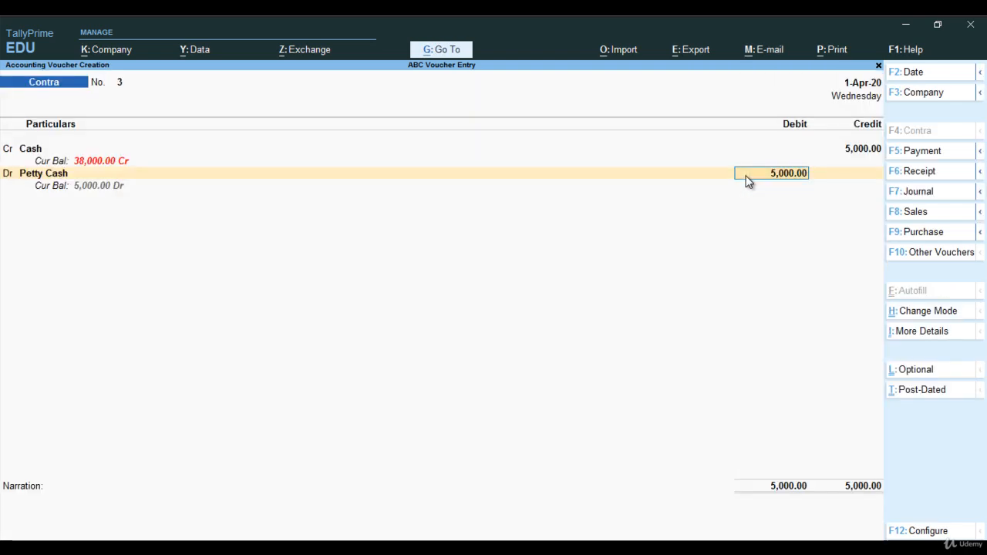
- Debit Petty Cash with 5,000.00, leave the narration empty, and save the contra voucher
{"action": "key", "text": "Return"}
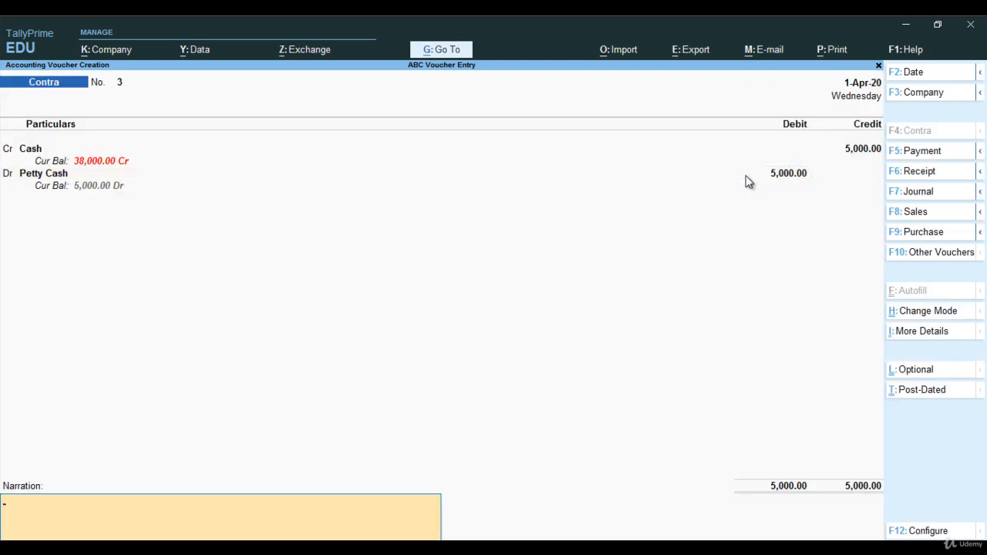
{"action": "key", "text": "Return"}
{"action": "key", "text": "Return"}
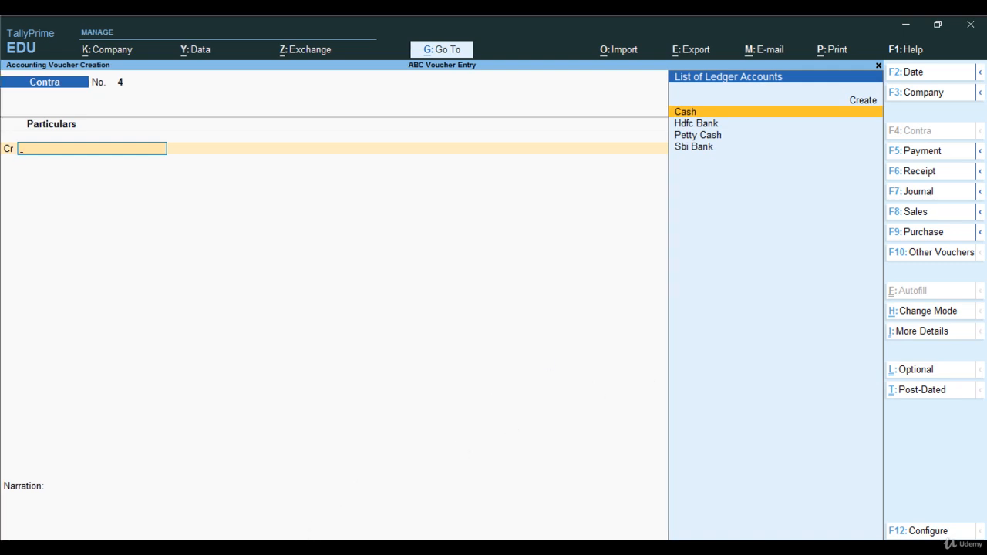
- Examine the seventh transaction, the interest payment, in the PowerPoint slide show, and return to TallyPrime
{"action": "mouse_move", "coordinate": [288, 549]}
{"action": "left_click", "coordinate": [327, 549]}
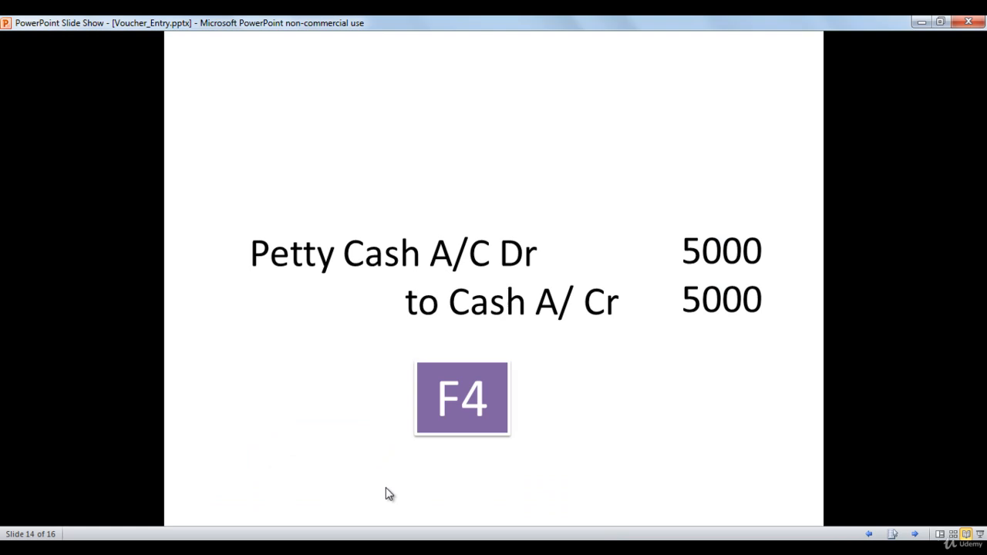
{"action": "left_click", "coordinate": [566, 424]}
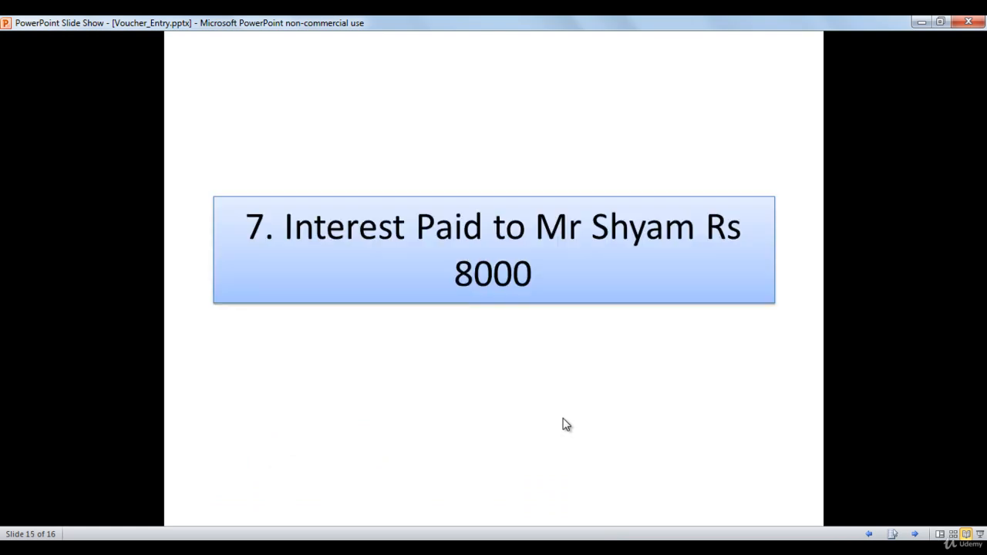
{"action": "left_click", "coordinate": [565, 424]}
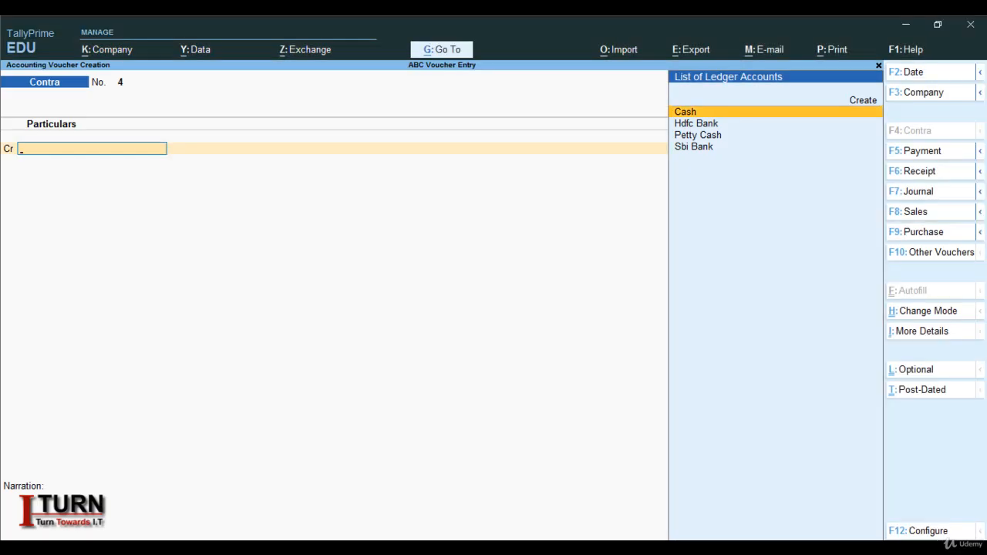
- Start a payment voucher and create an Interest ledger under the Indirect Expenses group for its debit line
{"action": "key", "text": "F5"}
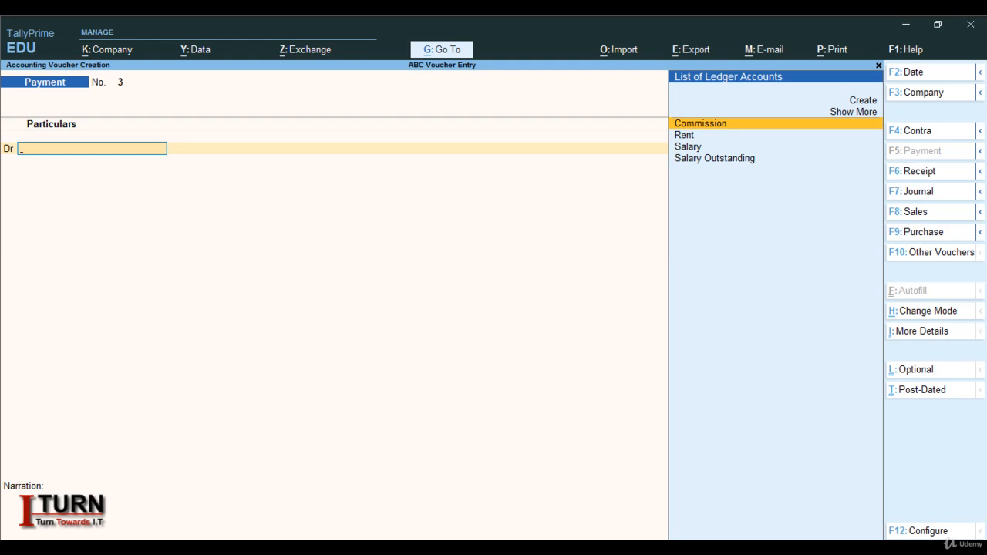
{"action": "key", "text": "alt+c"}
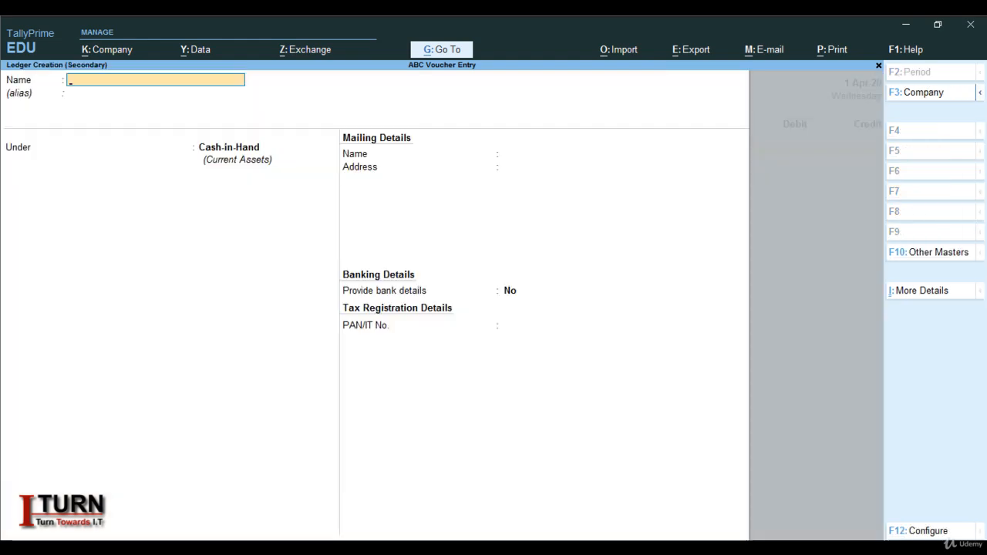
{"action": "type", "text": "Interest"}
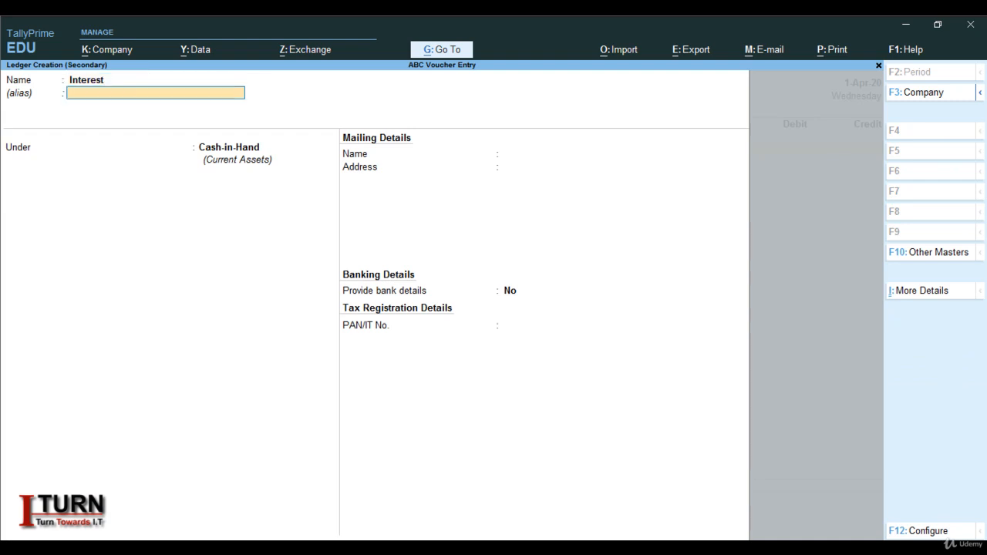
{"action": "key", "text": "Return"}
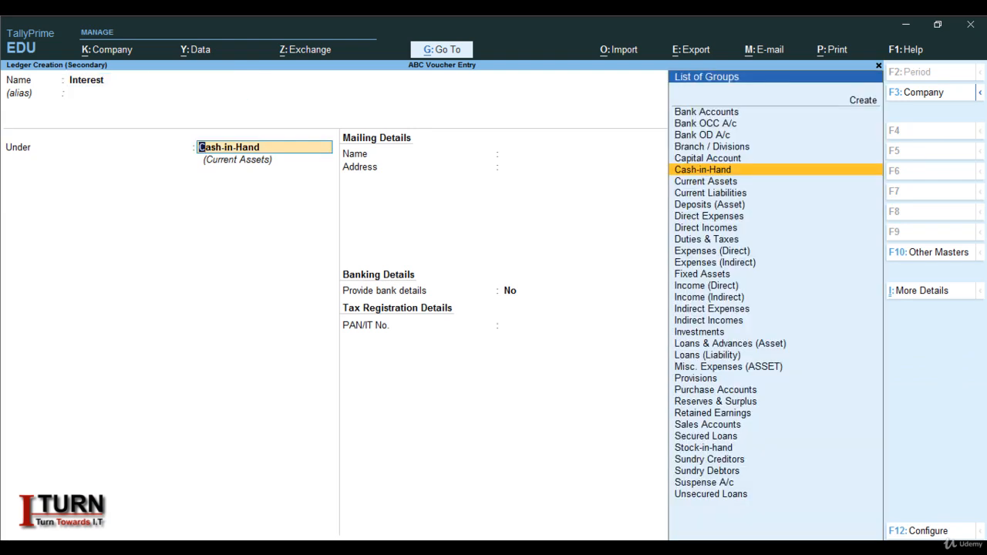
{"action": "type", "text": "In"}
{"action": "key", "text": "Down"}
{"action": "key", "text": "Down"}
{"action": "key", "text": "Down"}
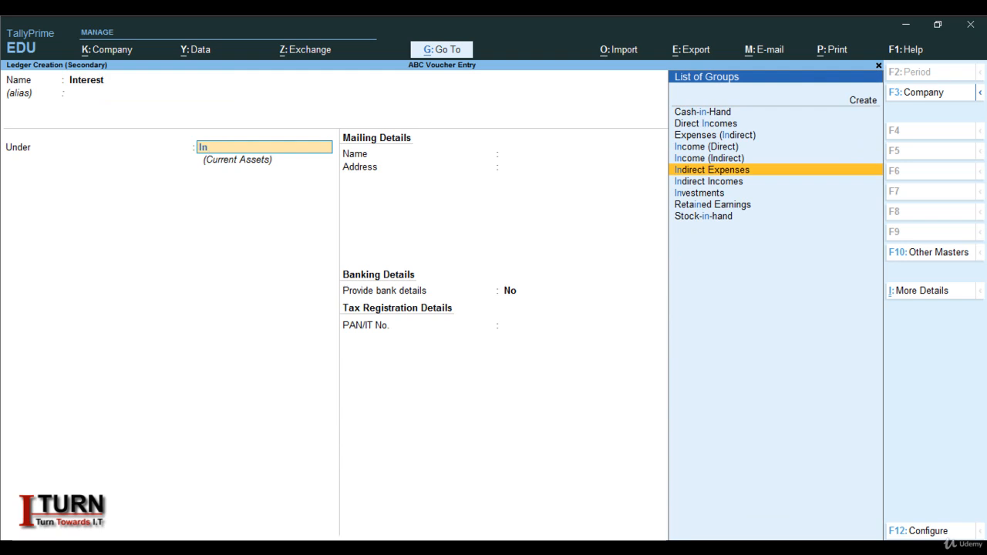
{"action": "key", "text": "Return"}
{"action": "key", "text": "Return"}
{"action": "key", "text": "Return"}
{"action": "key", "text": "Return"}
{"action": "key", "text": "Return"}
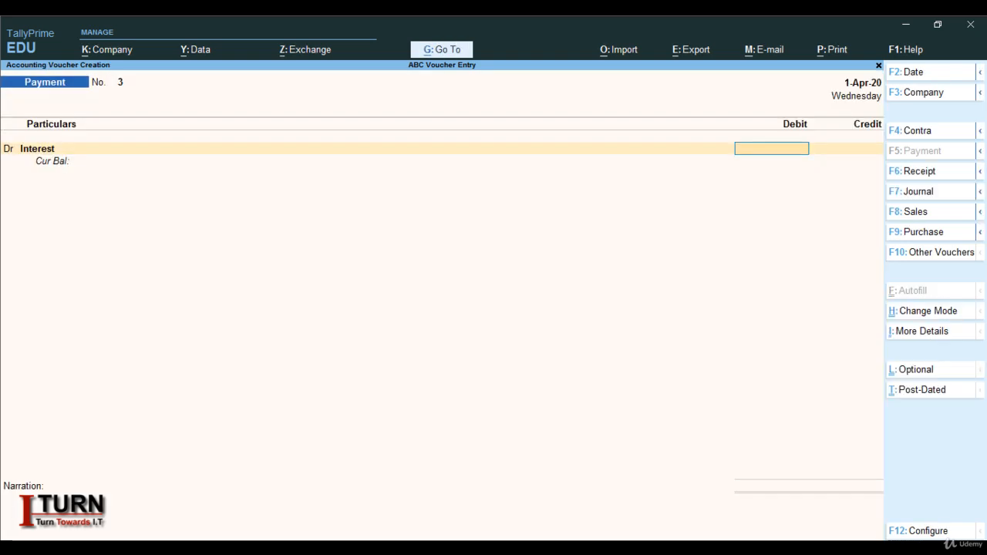
- Debit Interest with 8000 in the payment voucher
{"action": "mouse_move", "coordinate": [333, 548]}
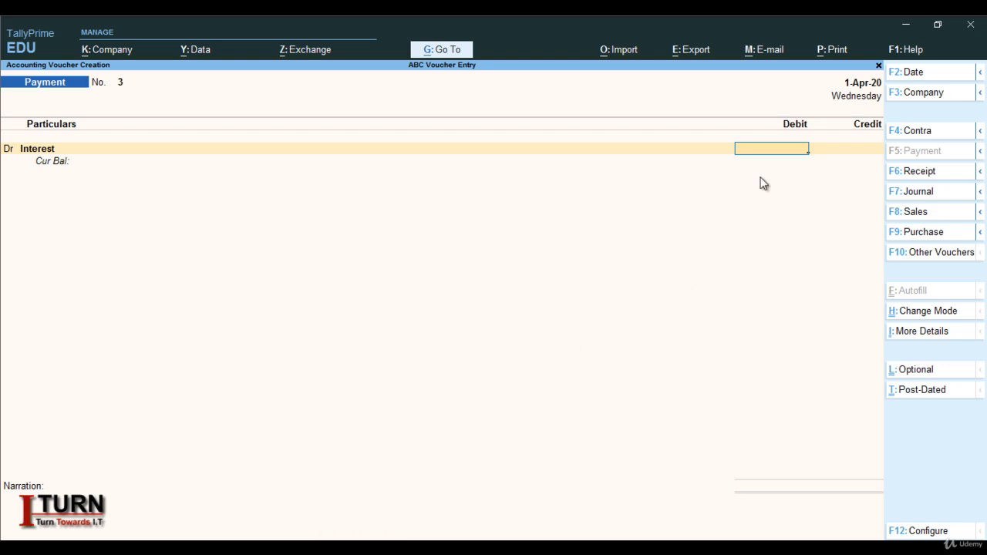
{"action": "type", "text": "8000"}
{"action": "key", "text": "Return"}
{"action": "key", "text": "Return"}
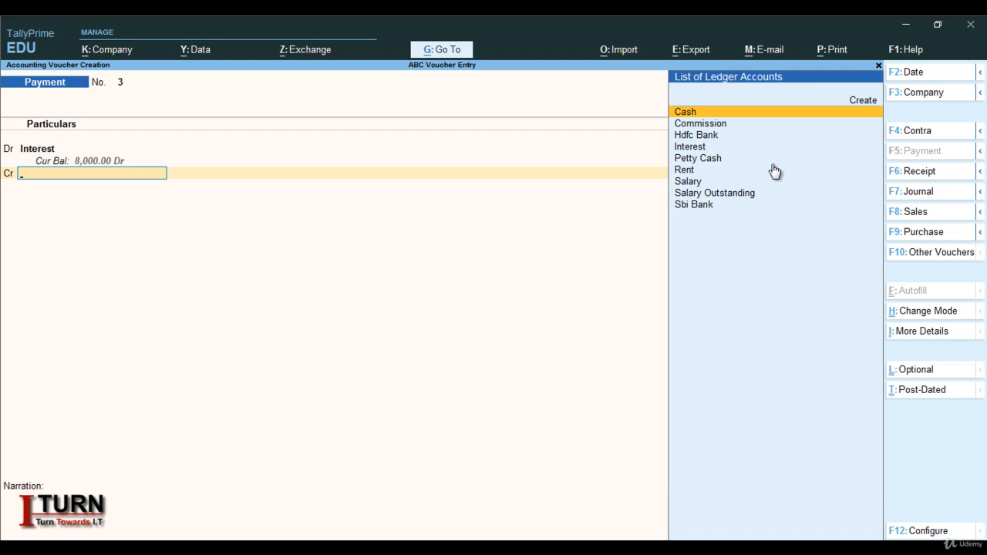
- Credit Cash with 8,000.00, leave the narration empty, and save the payment voucher for interest
{"action": "key", "text": "Return"}
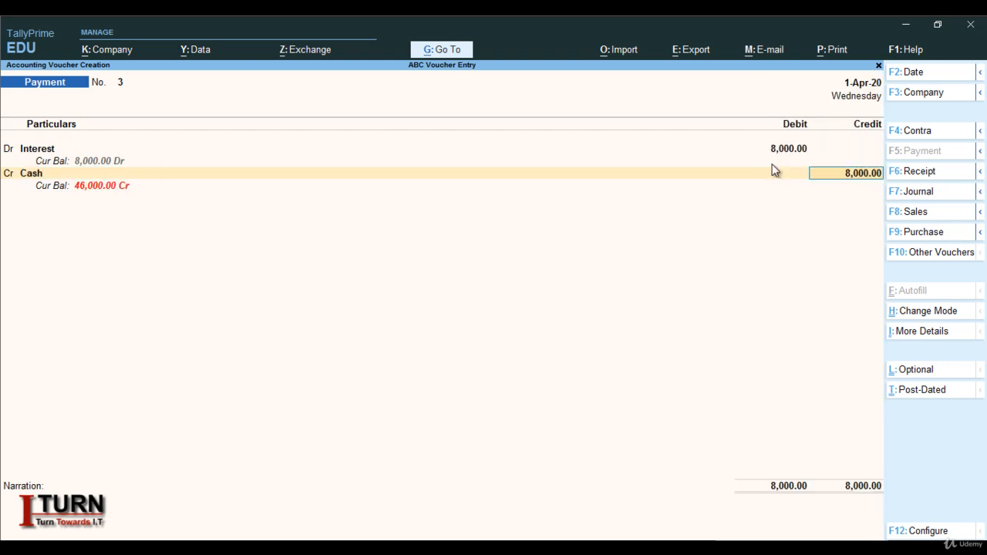
{"action": "key", "text": "Return"}
{"action": "key", "text": "Return"}
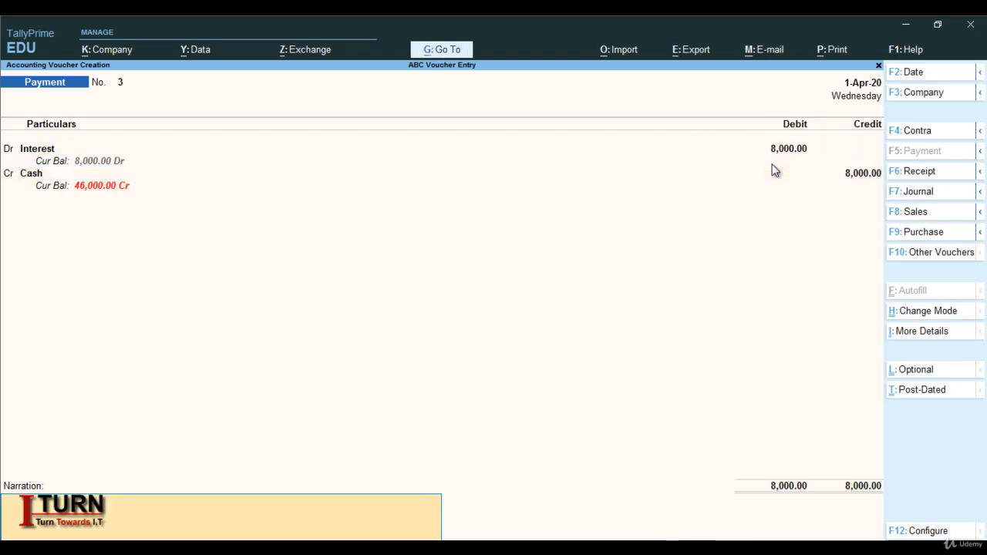
{"action": "key", "text": "Return"}
{"action": "key", "text": "Return"}
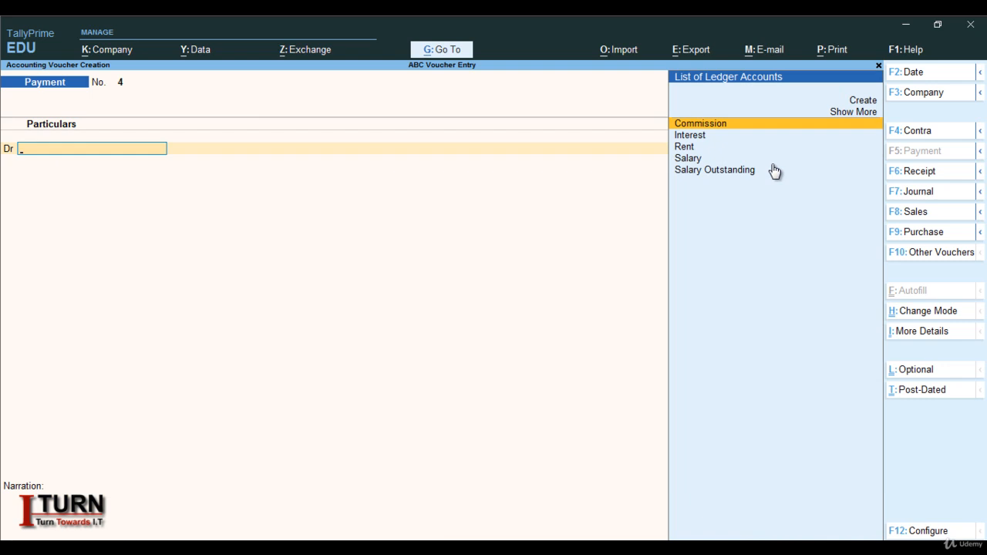
- Quit voucher entry, examine the Balance Sheet in detailed format, and return to the Gateway of Tally
{"action": "key", "text": "Escape"}
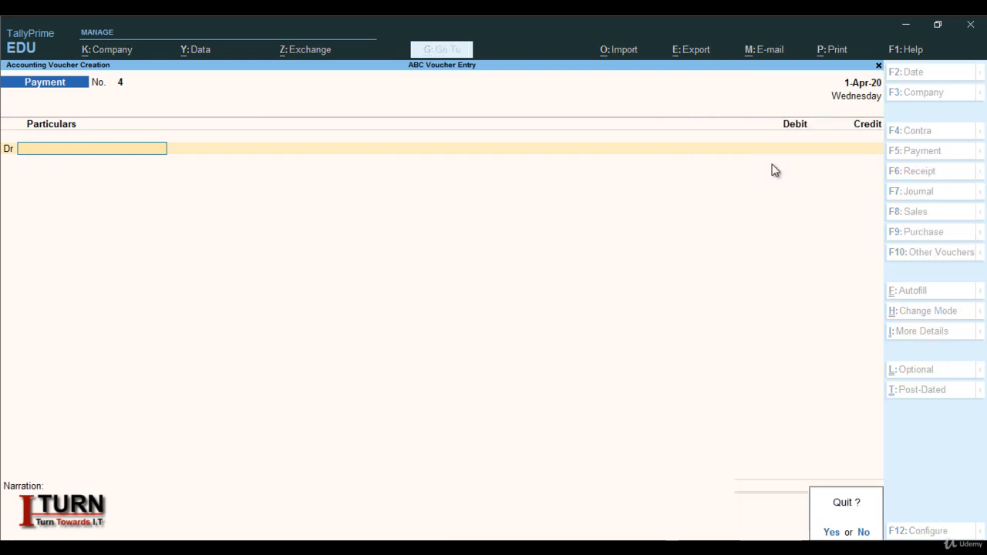
{"action": "key", "text": "Return"}
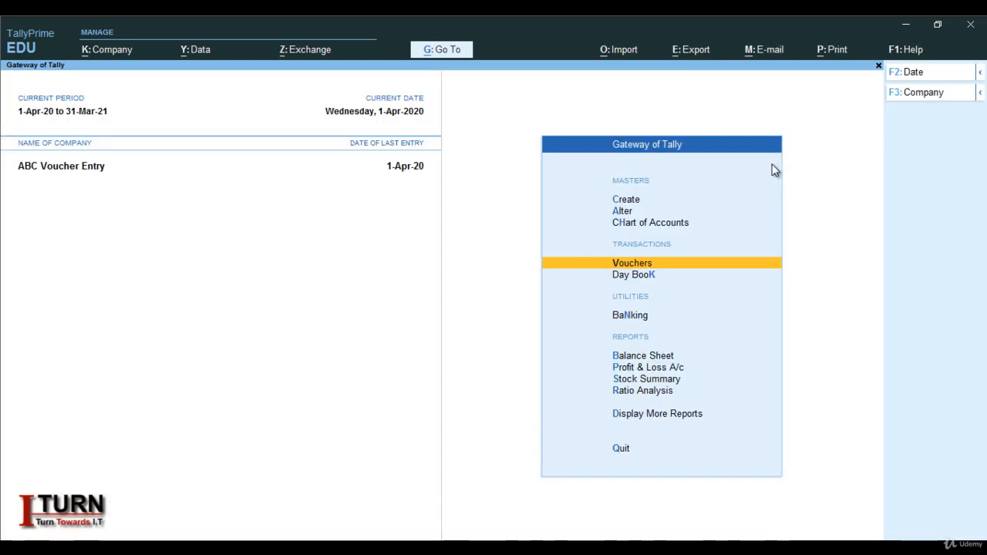
{"action": "key", "text": "Down"}
{"action": "key", "text": "Down"}
{"action": "key", "text": "Down"}
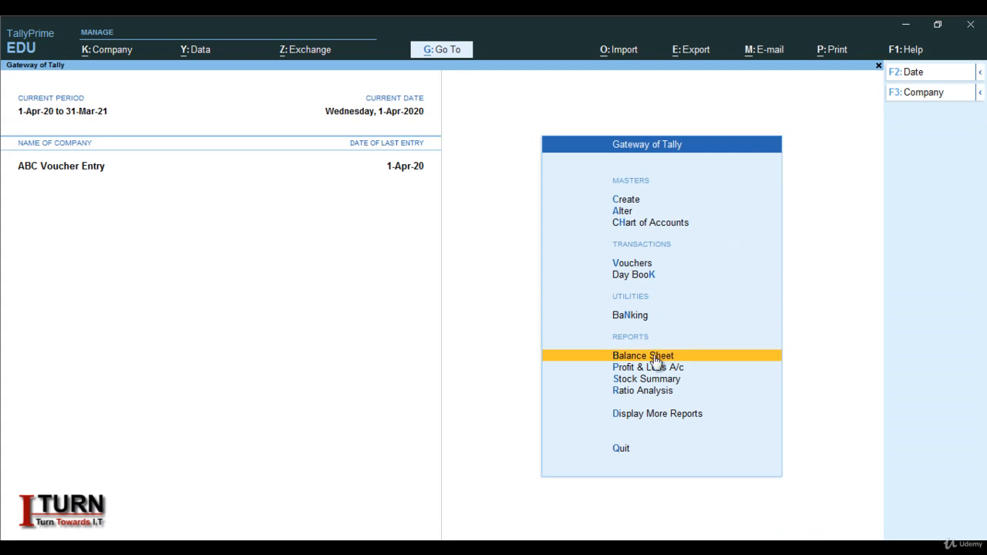
{"action": "key", "text": "Return"}
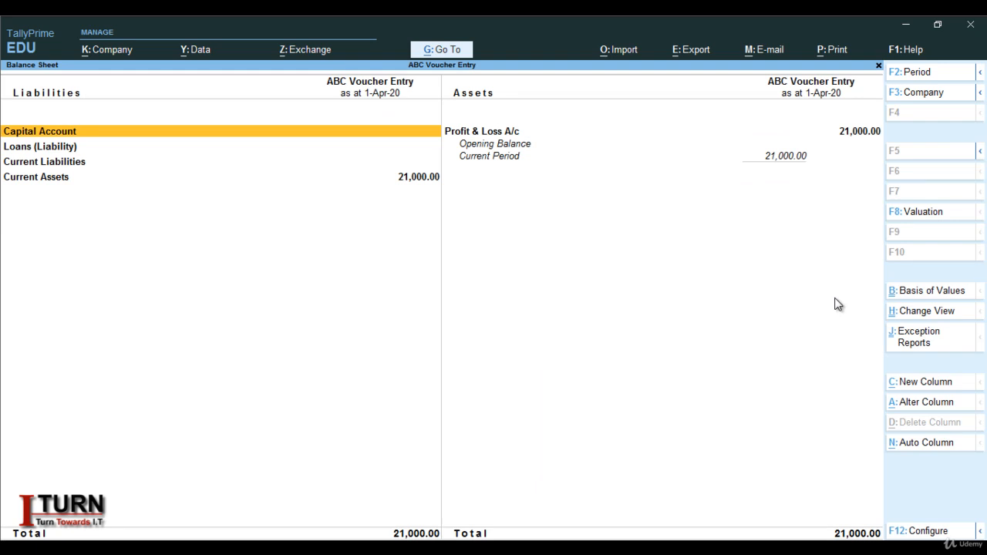
{"action": "key", "text": "alt"}
{"action": "key", "text": "alt+F5"}
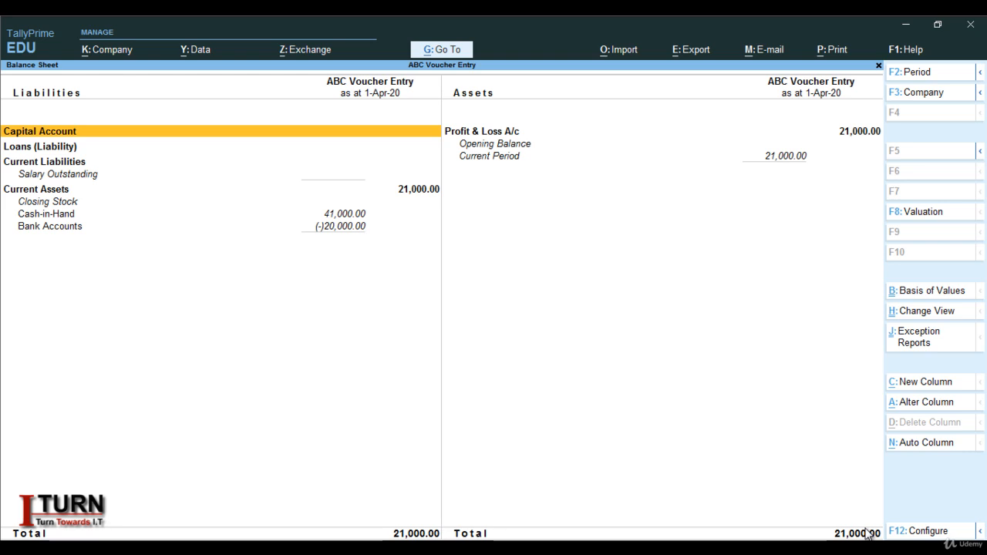
{"action": "key", "text": "Escape"}
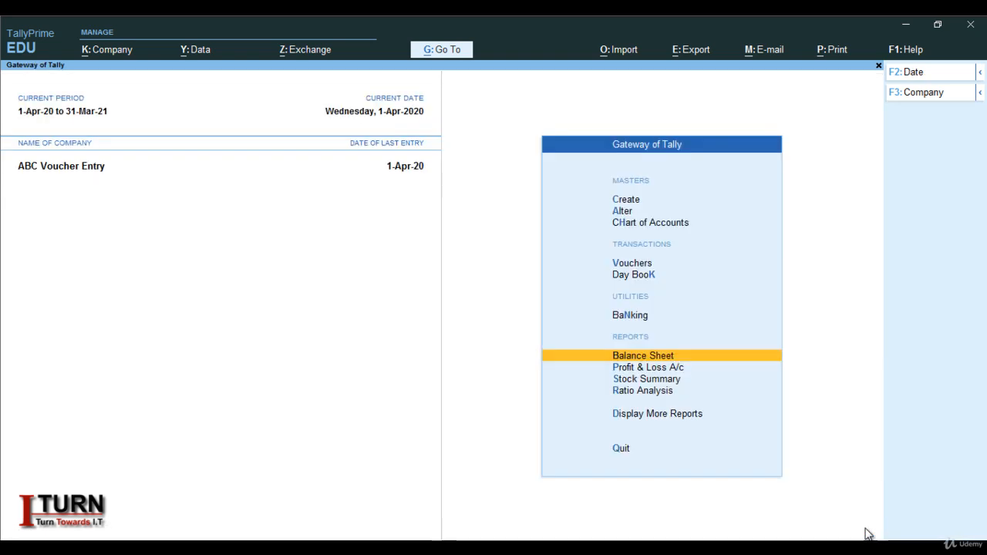
- Examine the Profit & Loss A/c in detailed format, and return to the Gateway of Tally
{"action": "key", "text": "Down"}
{"action": "key", "text": "Return"}
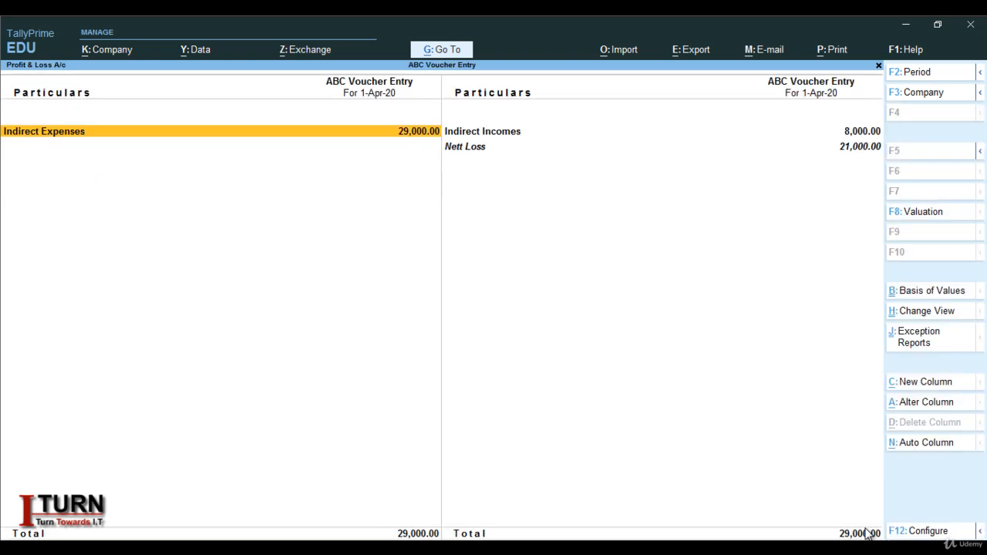
{"action": "key", "text": "alt"}
{"action": "key", "text": "alt+F5"}
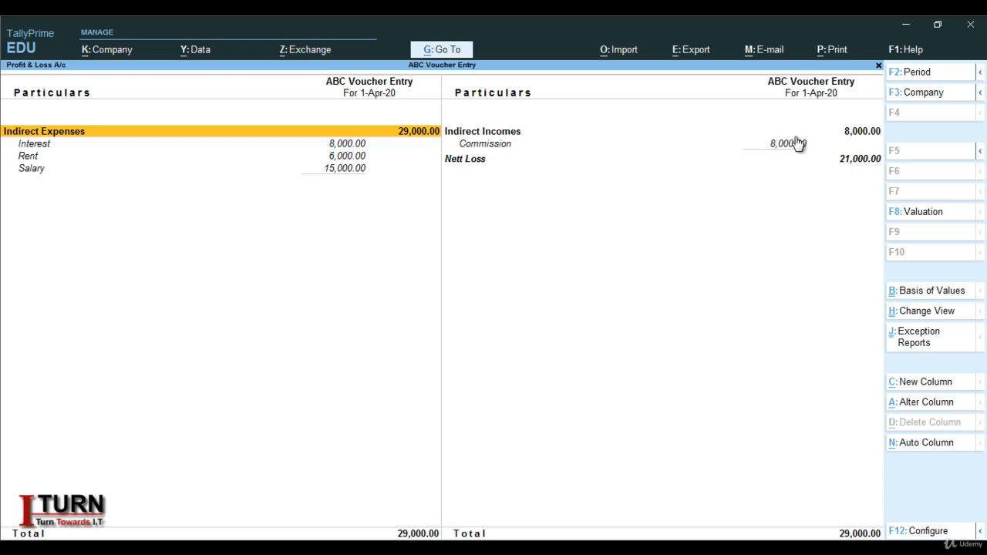
{"action": "key", "text": "Escape"}
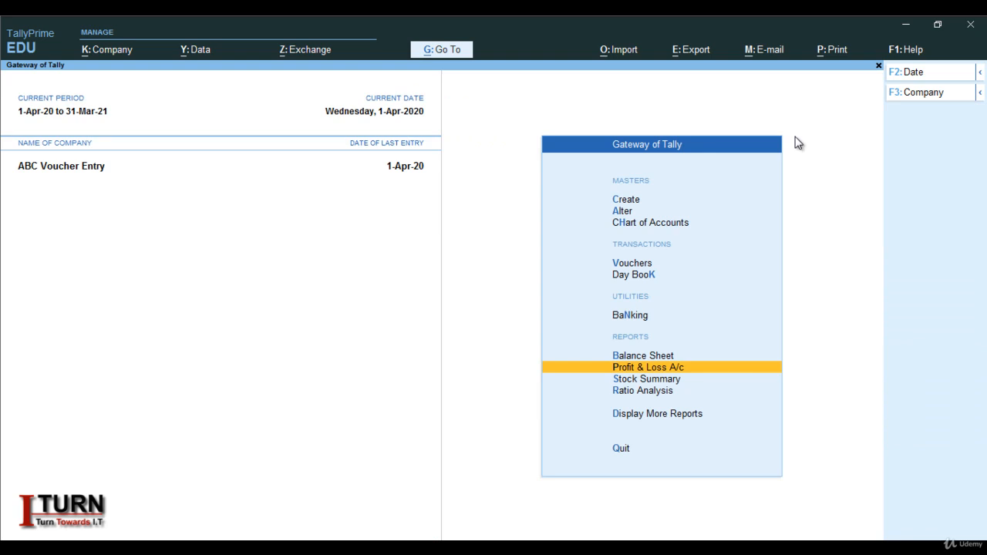